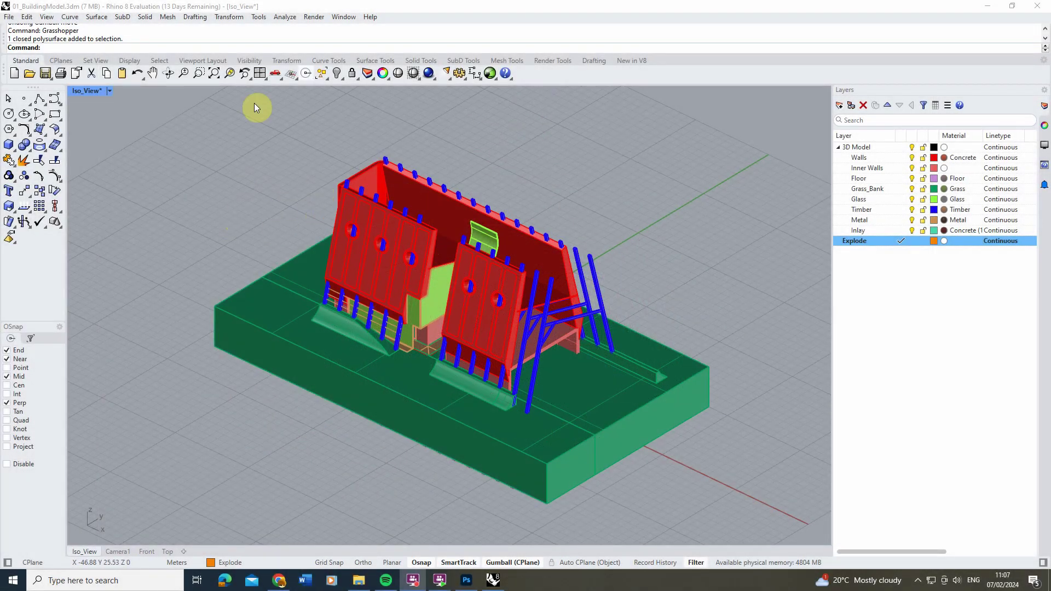
Inspect the building model's separate pieces by selecting the front wall panel, the rear corner wall and the grass bank.
right_click_drag(394, 268, 371, 215)
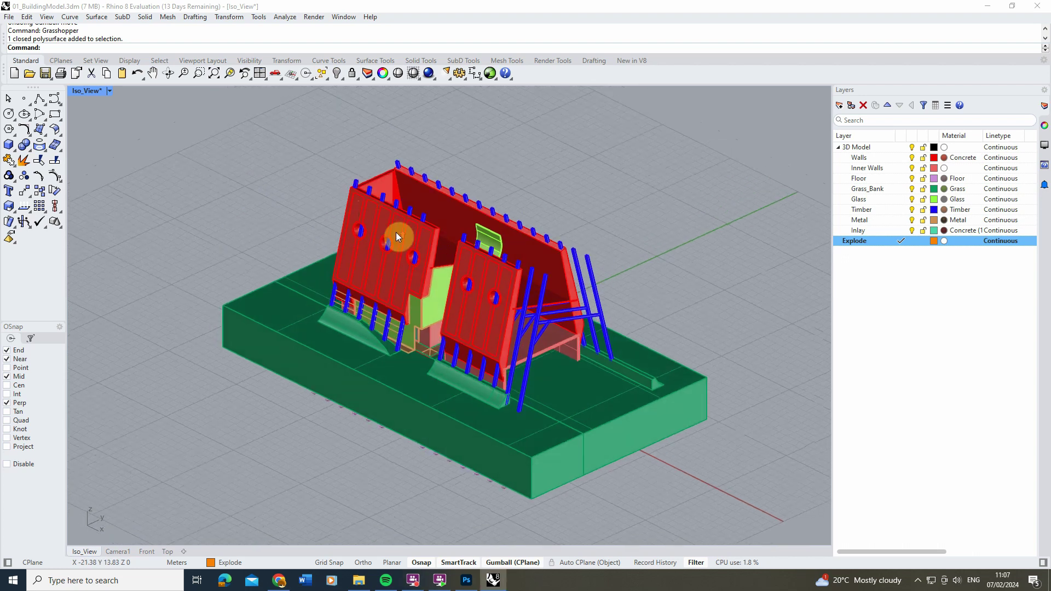
scroll(333, 195, "up", 3)
left_click(329, 189)
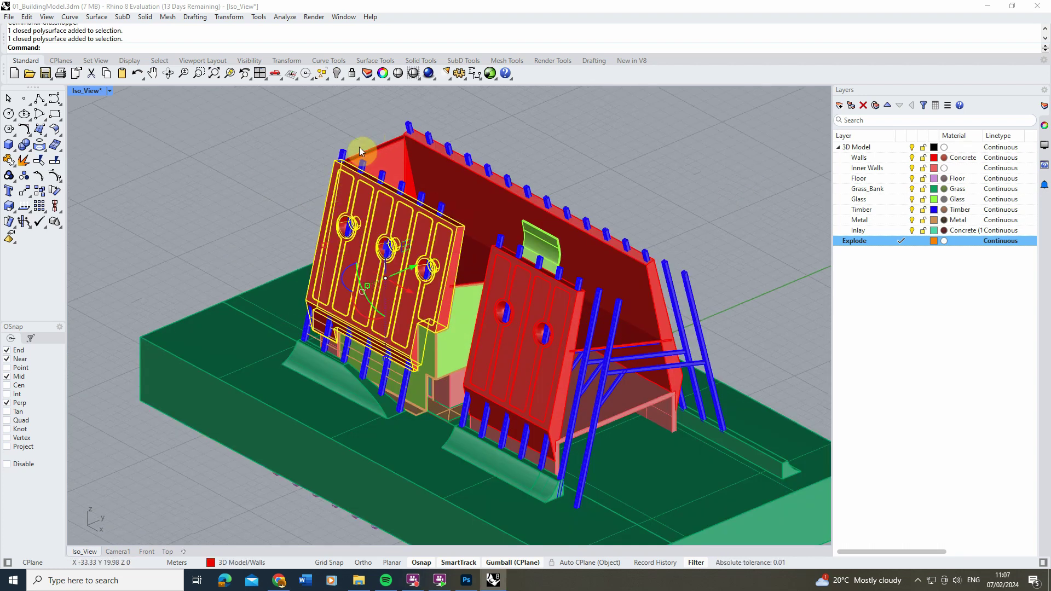
left_click(382, 146)
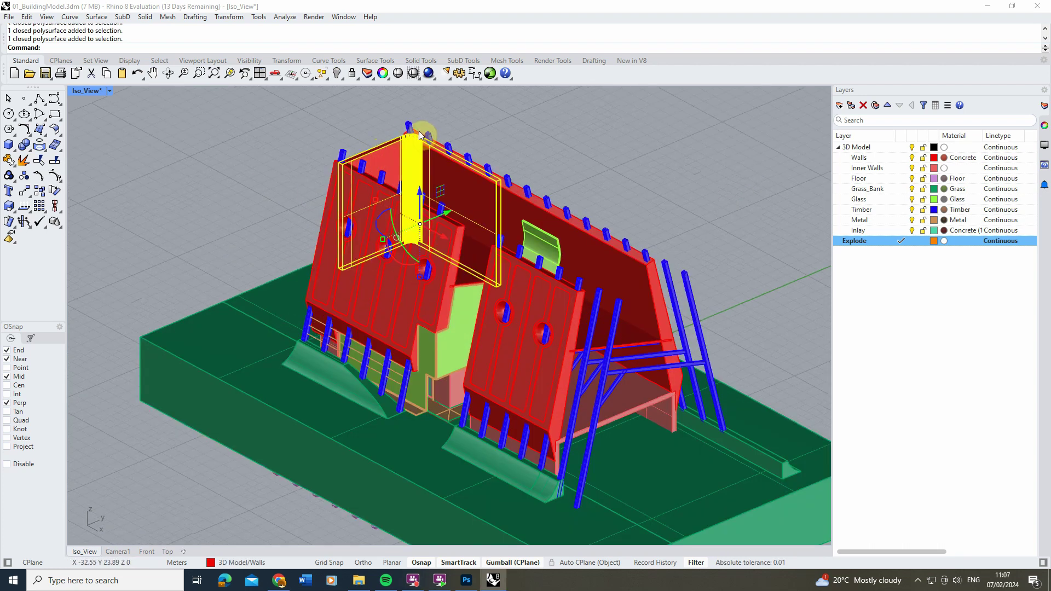
left_click(412, 147)
left_click(280, 296)
left_click(216, 331)
left_click(312, 211)
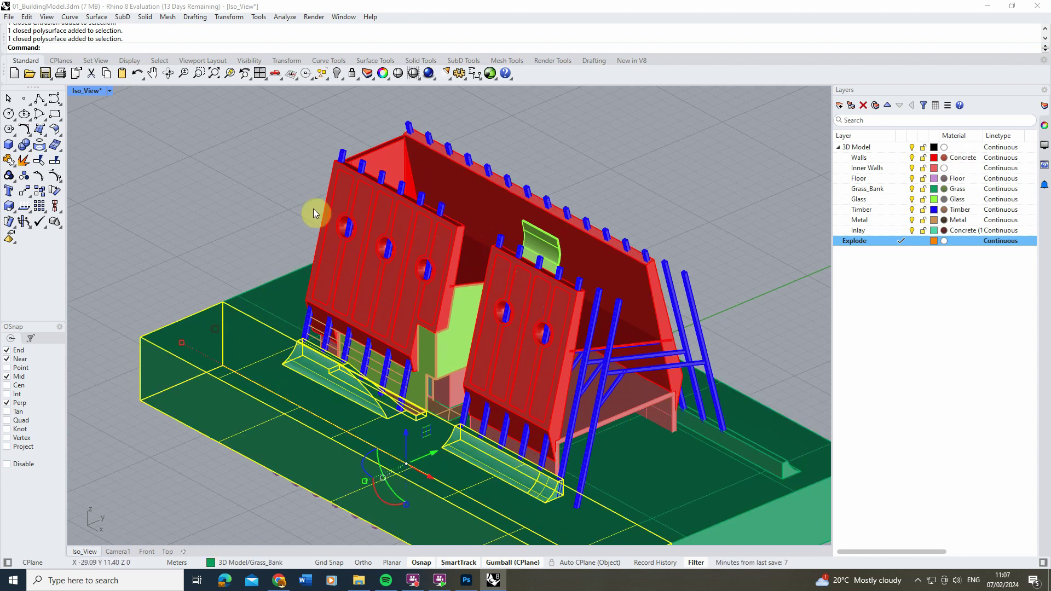
Try moving the three-hole front wall panel outward from the building, and undo the move.
right_click_drag(323, 199, 306, 214)
left_click_drag(383, 246, 307, 263)
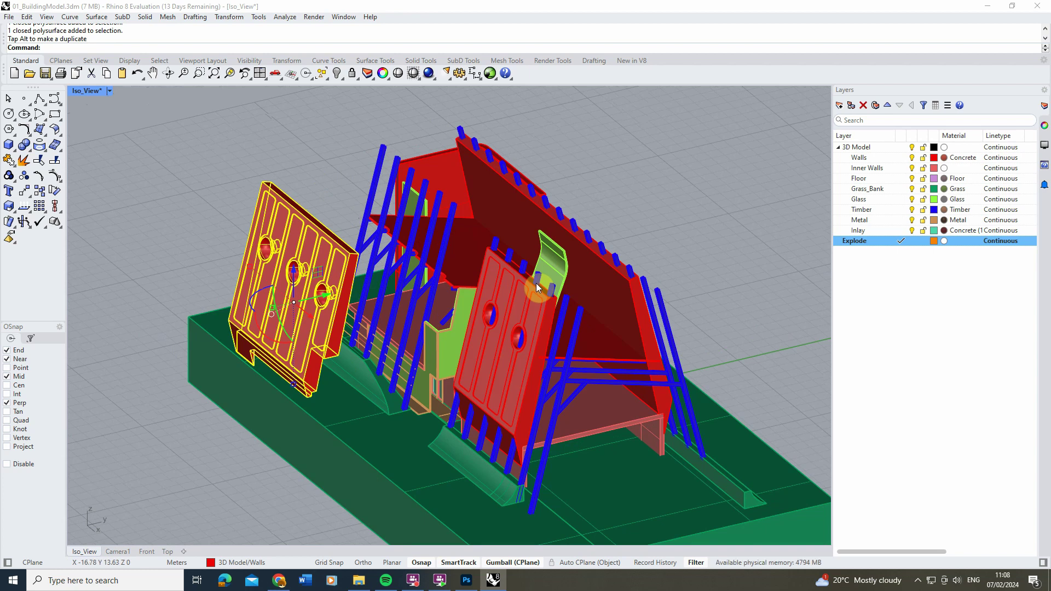
key("ctrl+z")
left_click(297, 225)
right_click_drag(298, 224, 327, 251)
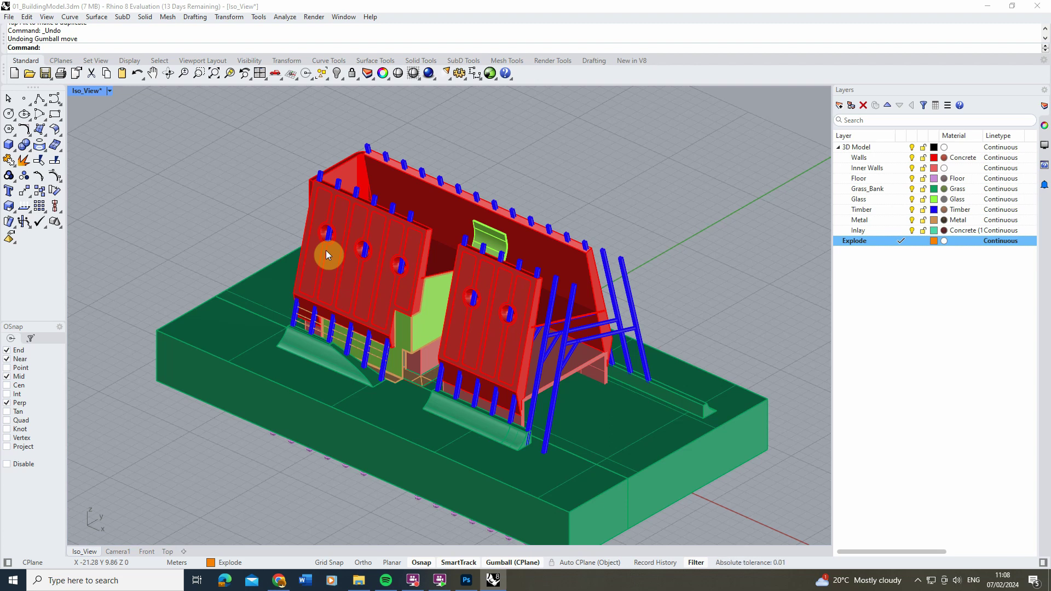
right_click_drag(327, 251, 313, 249)
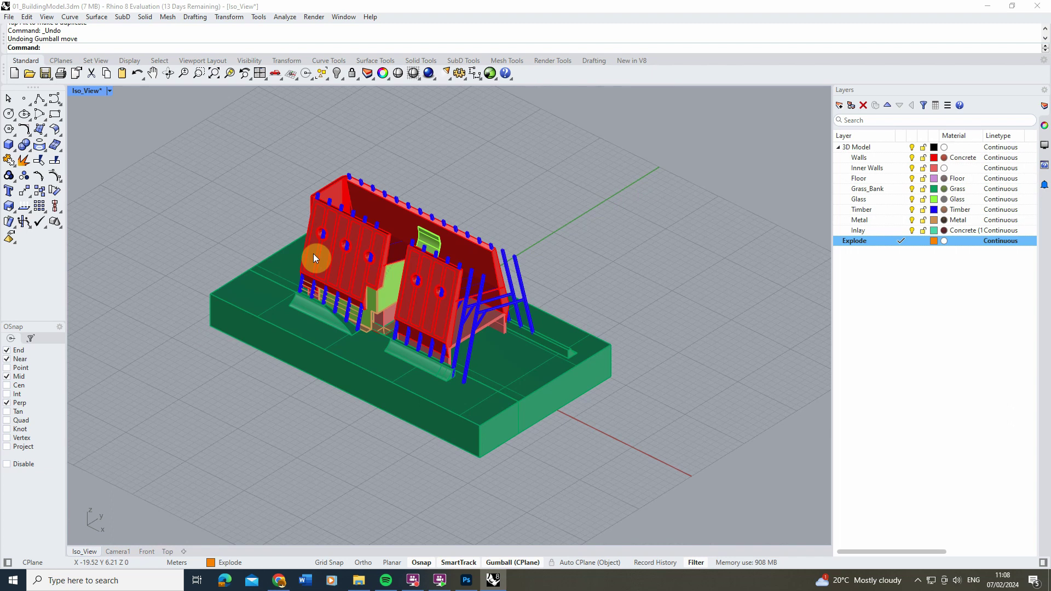
scroll(313, 256, "up", 3)
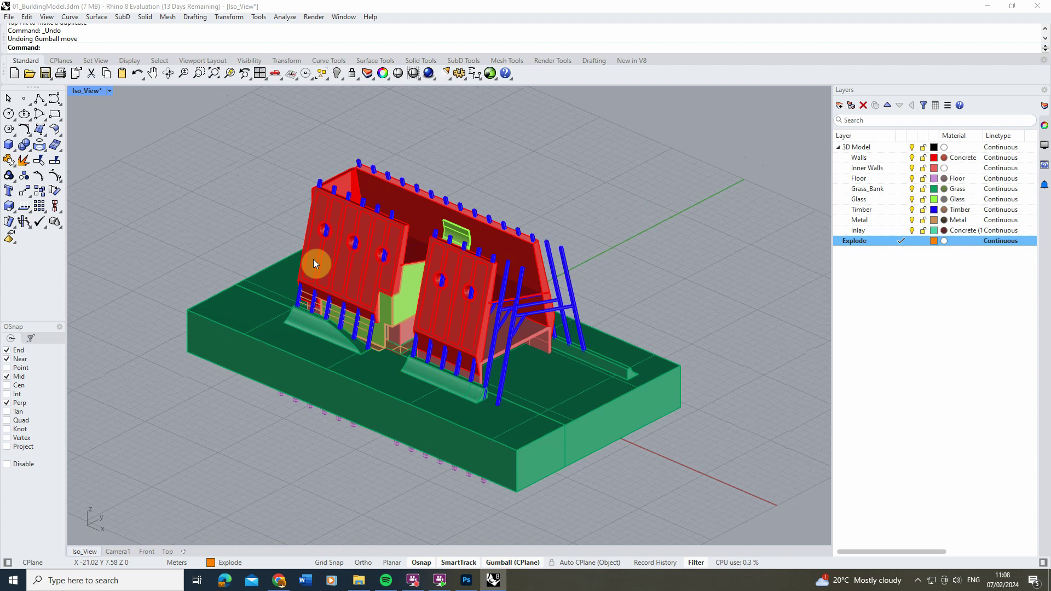
Open Grasshopper and arrange its enlarged window beside the building model.
type("Grasshopper")
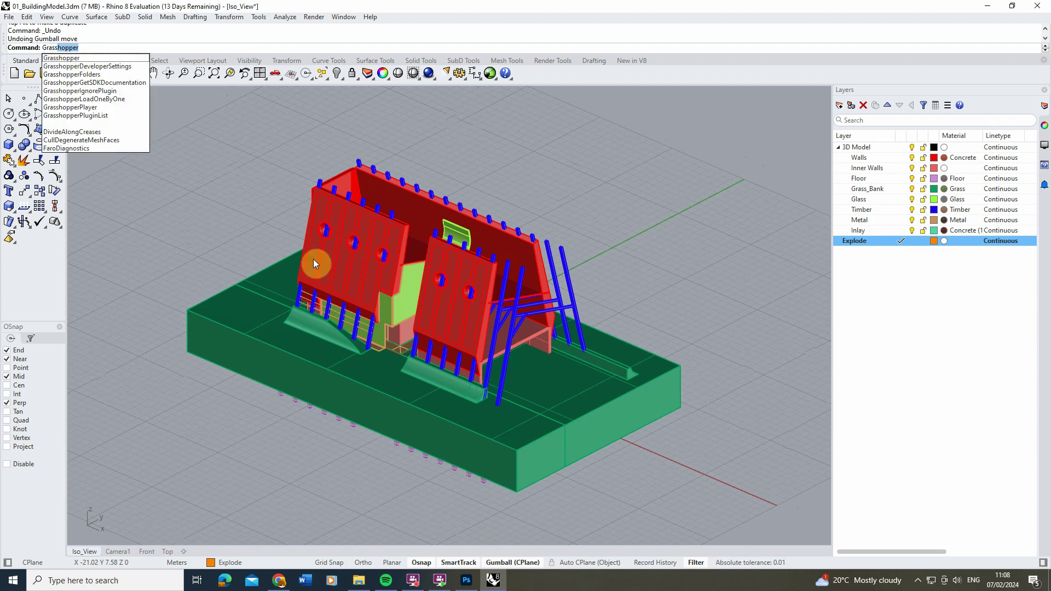
left_click(82, 59)
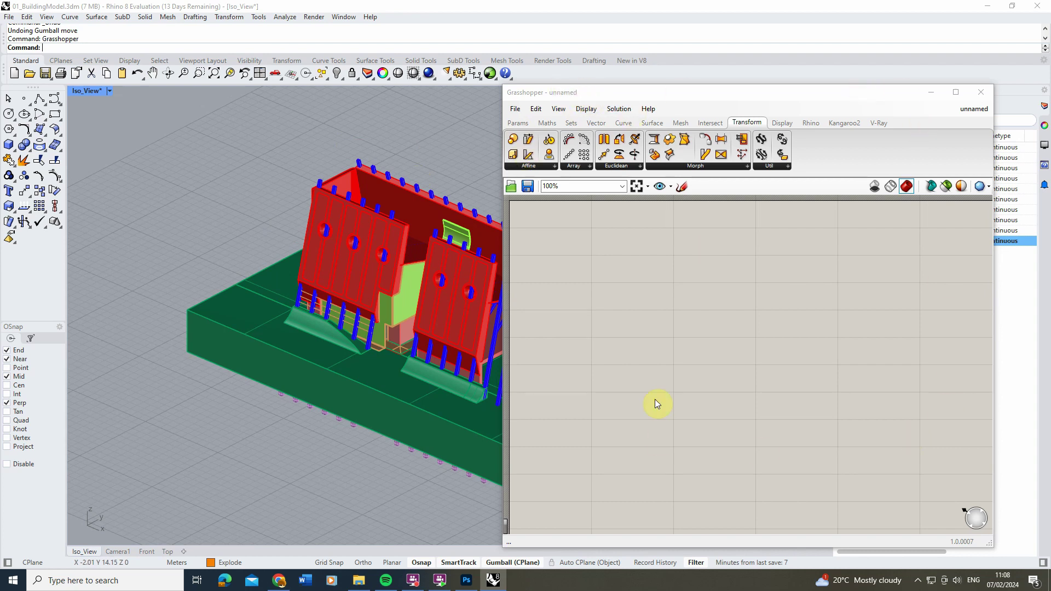
left_click(519, 110)
left_click(548, 122)
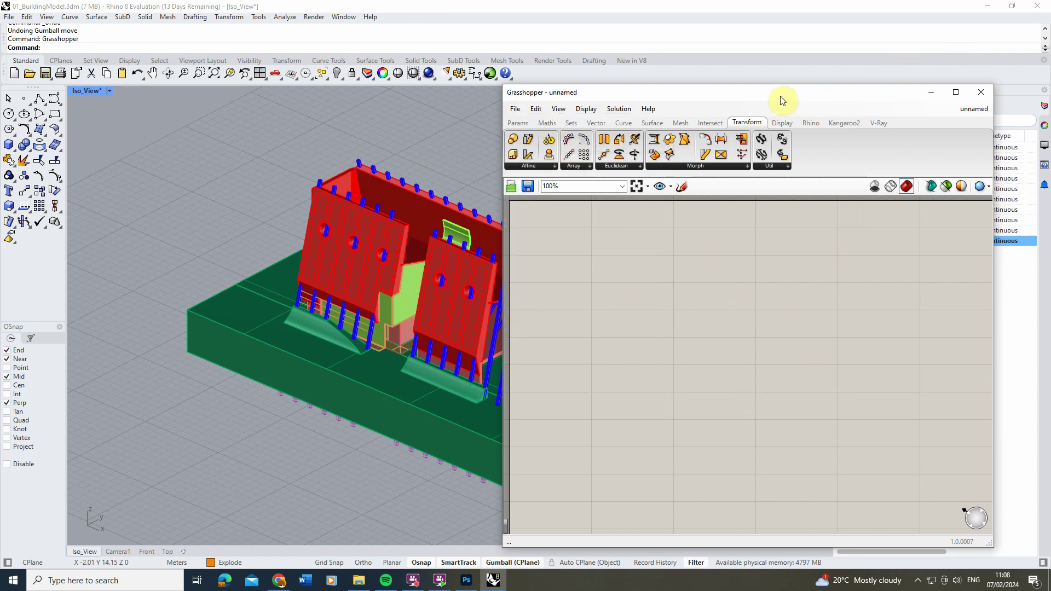
left_click_drag(781, 100, 801, 86)
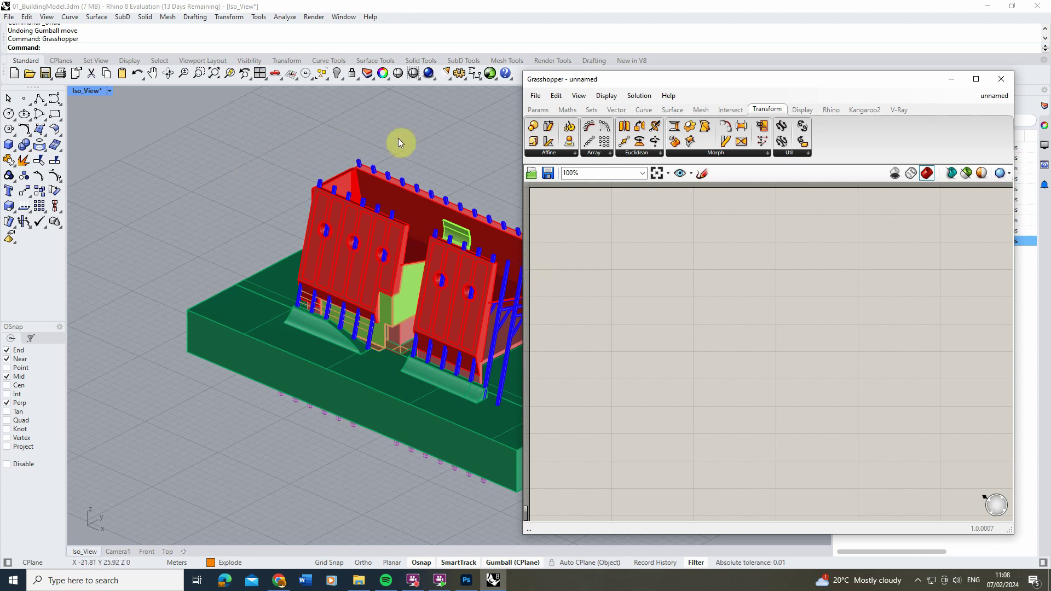
left_click_drag(843, 534, 841, 550)
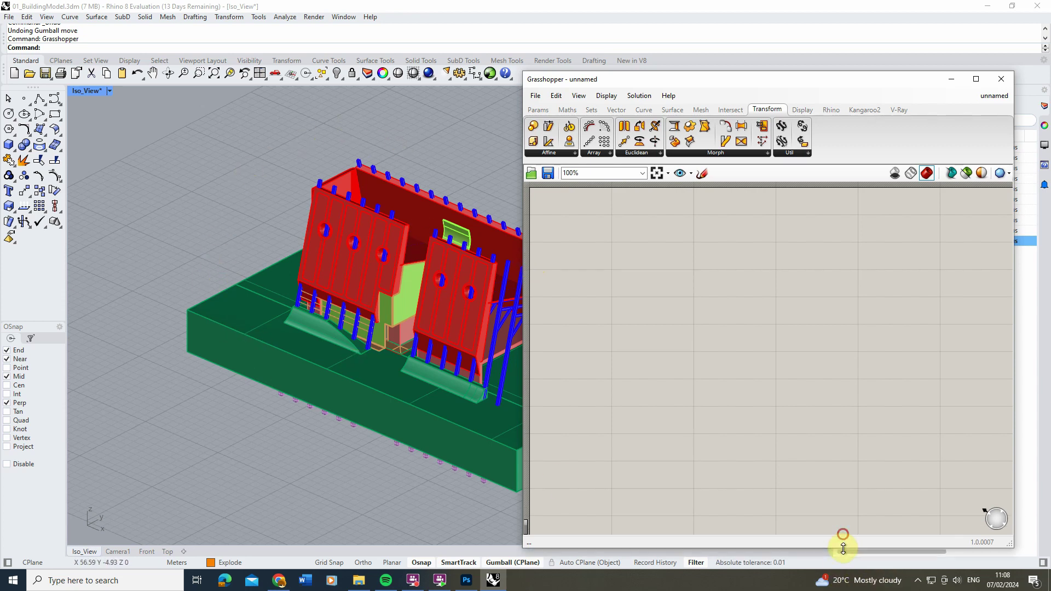
left_click_drag(1013, 544, 1026, 550)
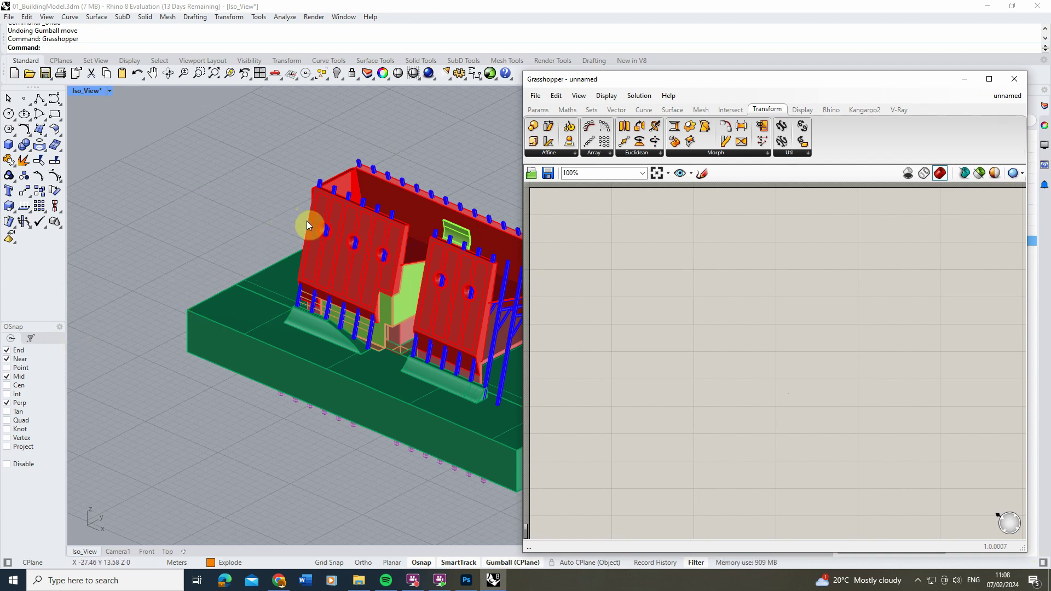
Add a Move component to the middle of the empty Grasshopper canvas.
left_click(307, 221)
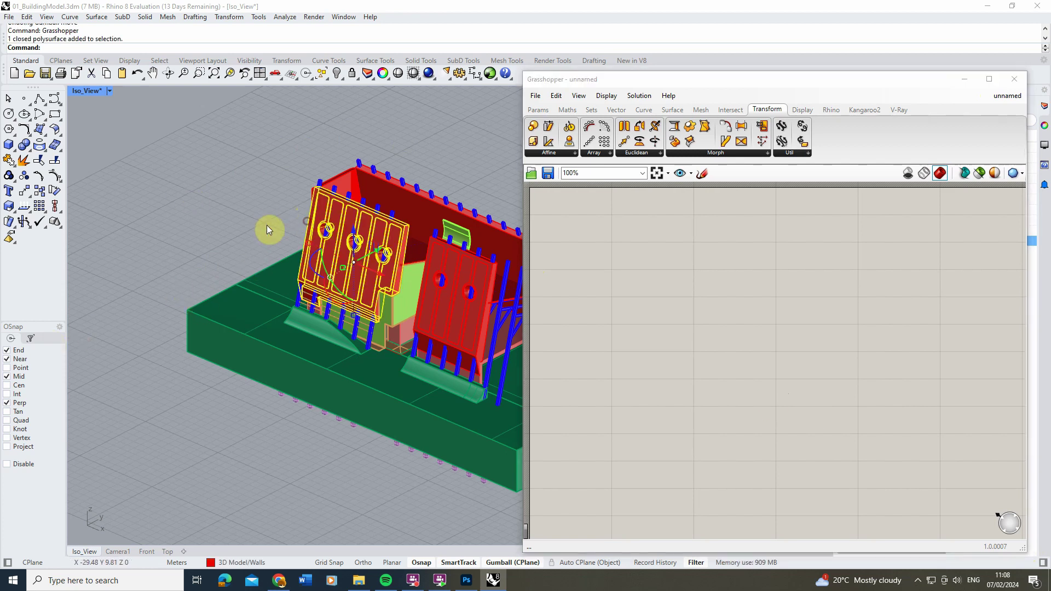
left_click(224, 202)
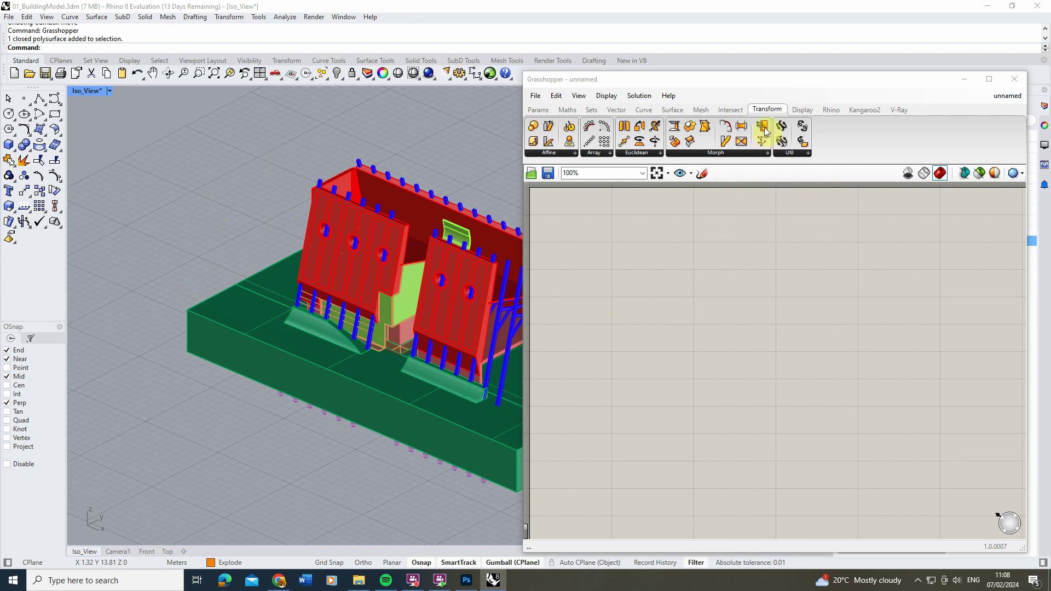
mouse_move(767, 113)
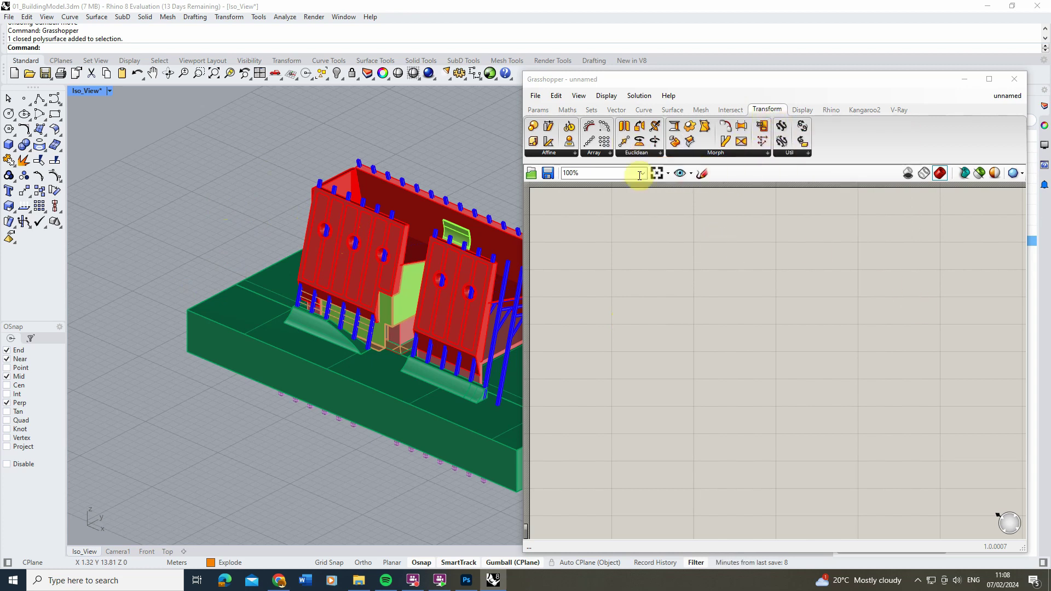
double_click(757, 300)
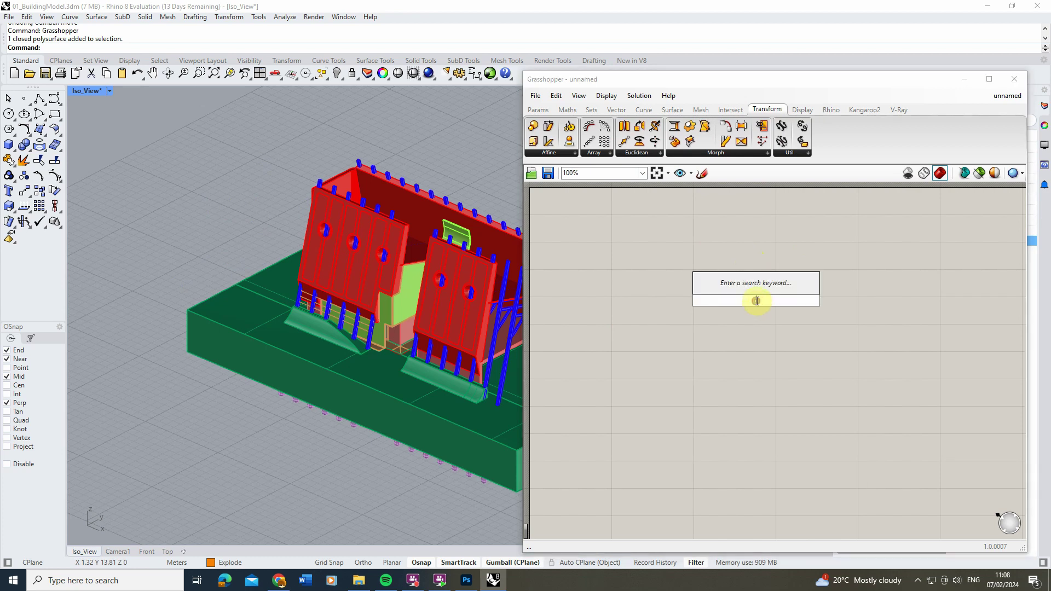
type("move")
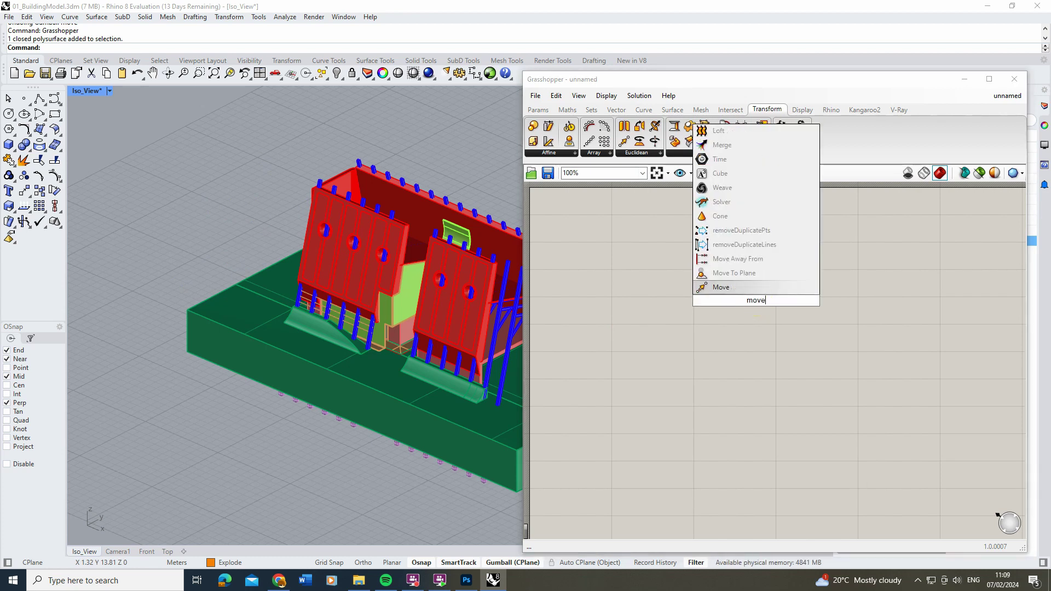
left_click(734, 289)
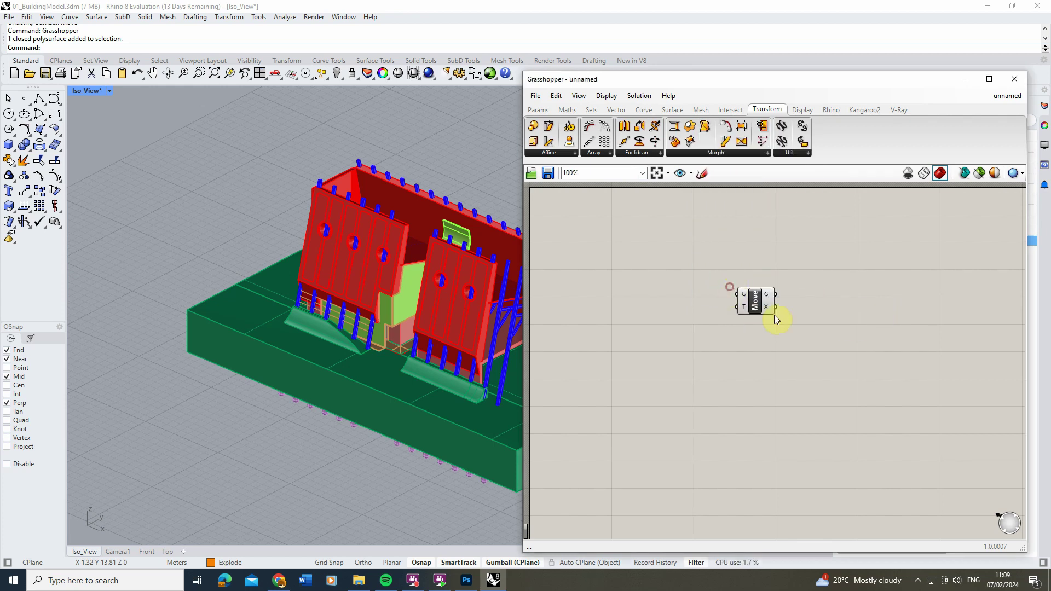
left_click_drag(754, 305, 750, 285)
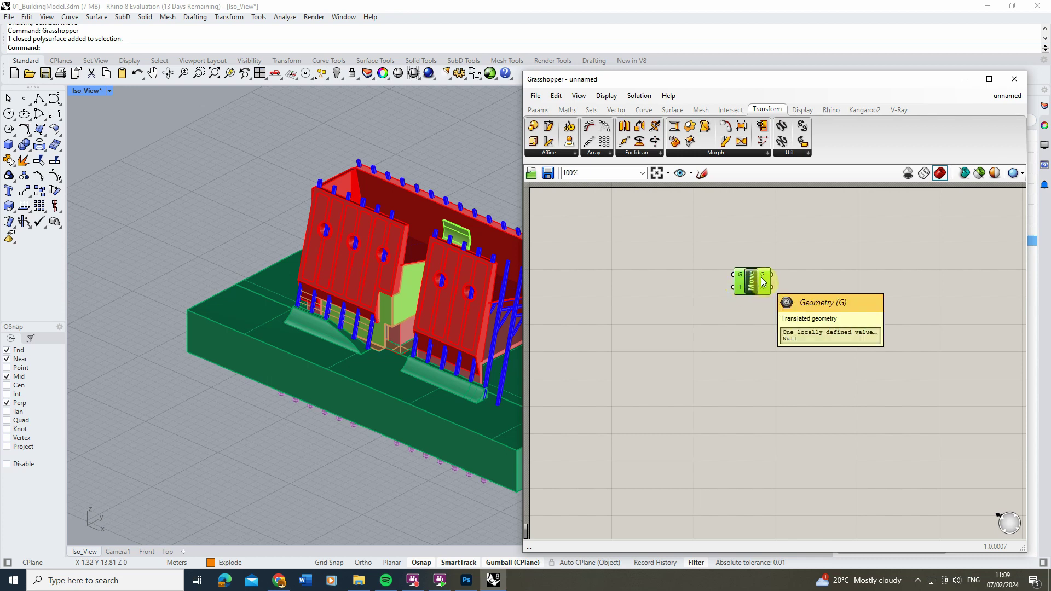
left_click(803, 285)
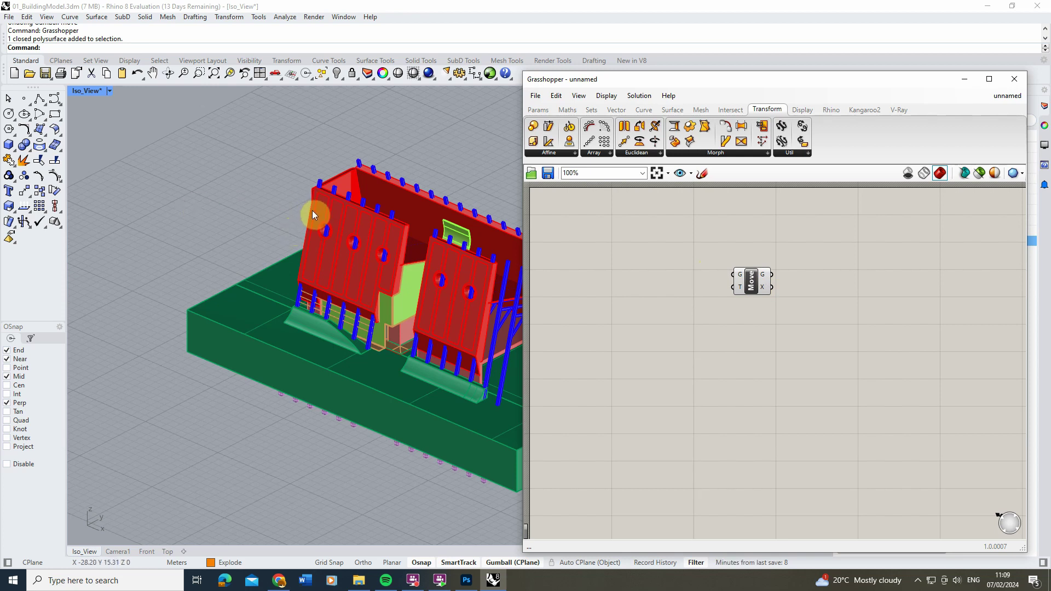
Place a Brep parameter on the canvas ahead of the Move component.
left_click(313, 211)
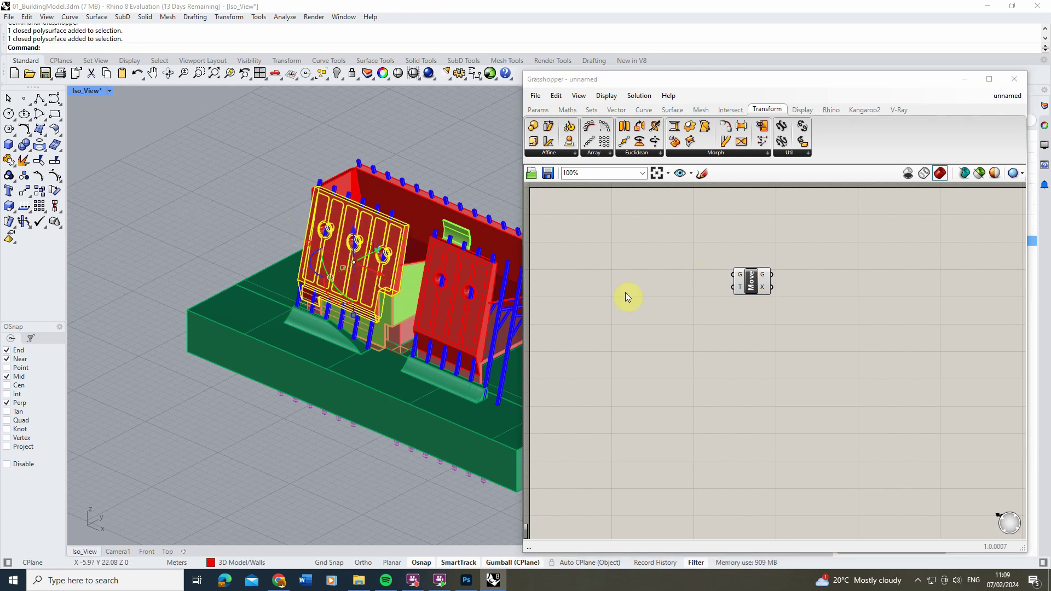
left_click(673, 282)
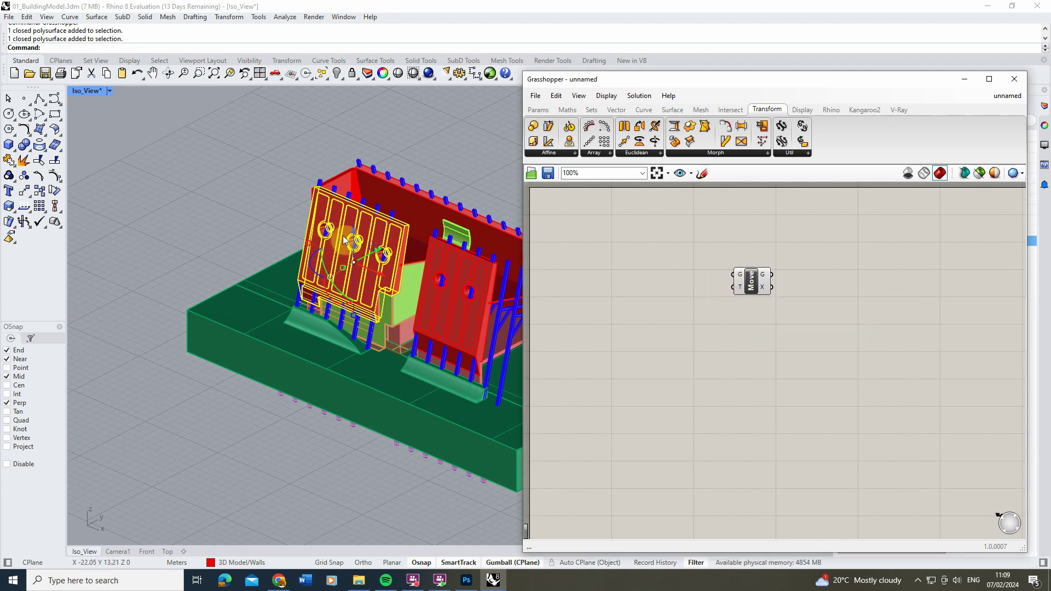
left_click(539, 112)
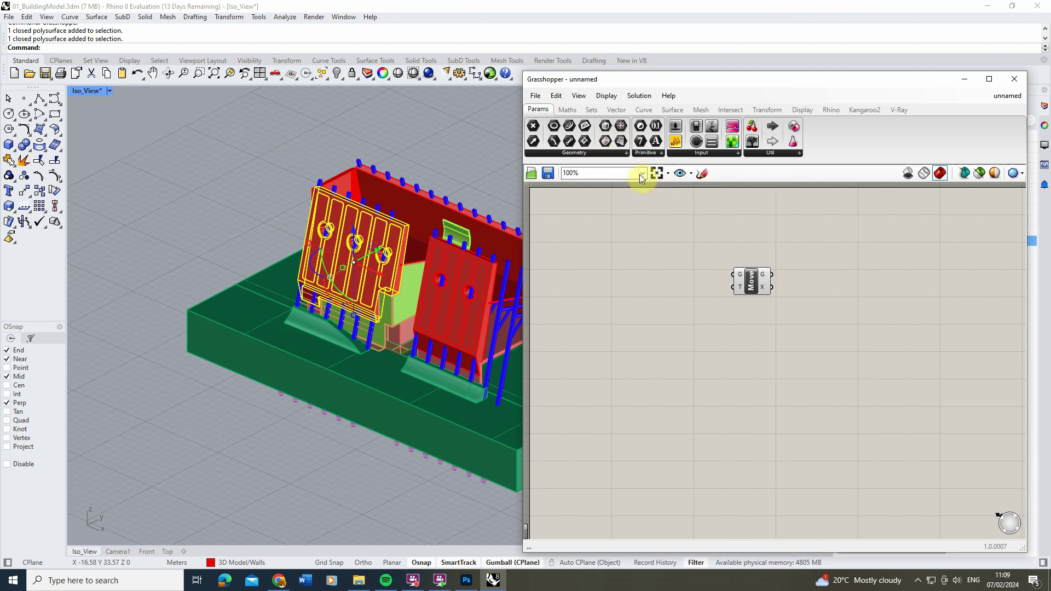
left_click_drag(605, 141, 615, 234)
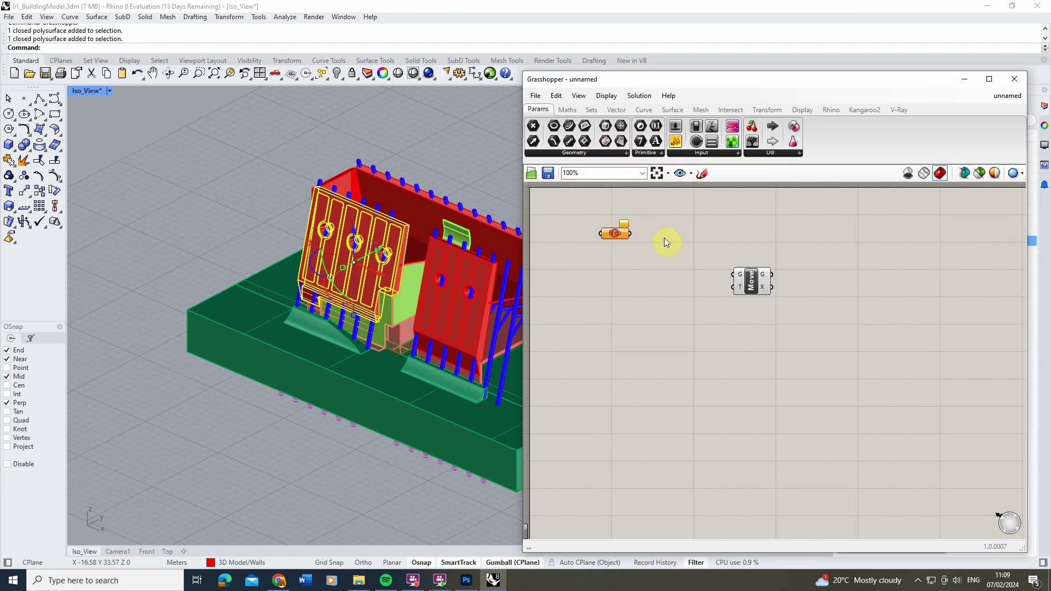
Reference the three-hole front wall panel as the single Brep in the Brep parameter and check its preview on the model.
right_click(617, 239)
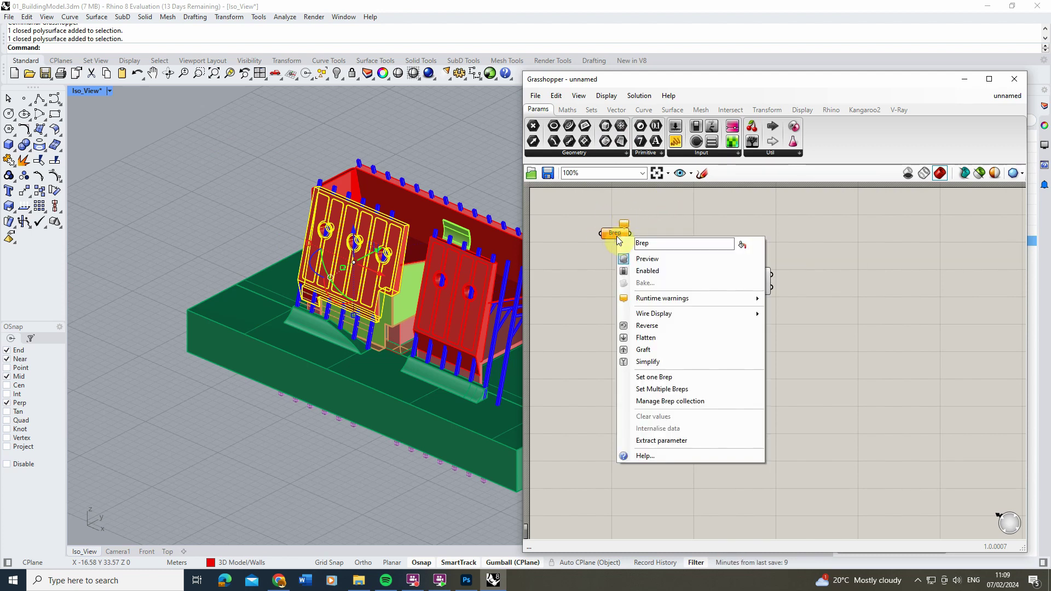
left_click(664, 378)
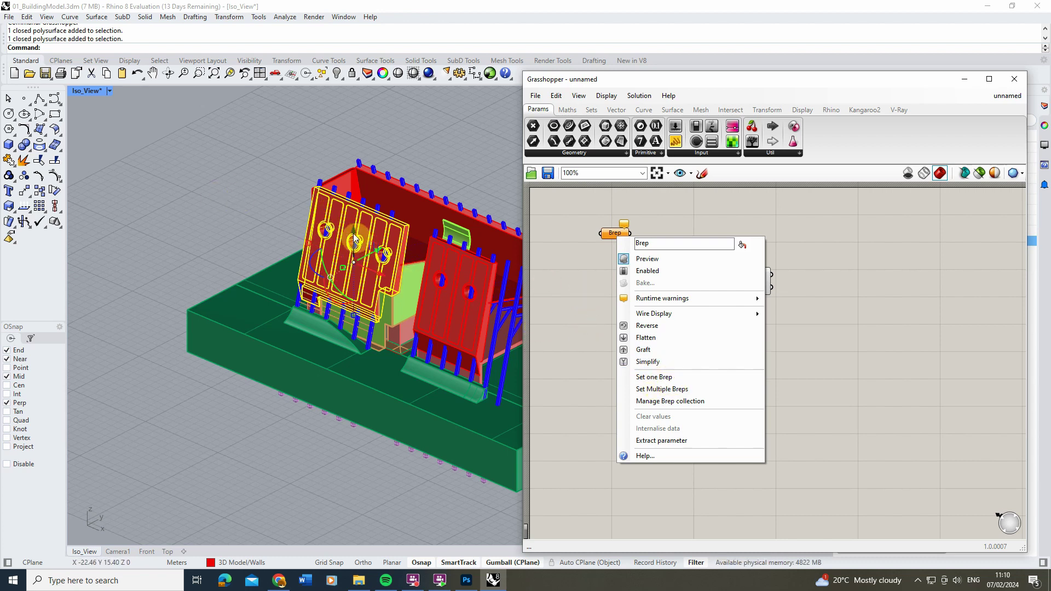
key("Return")
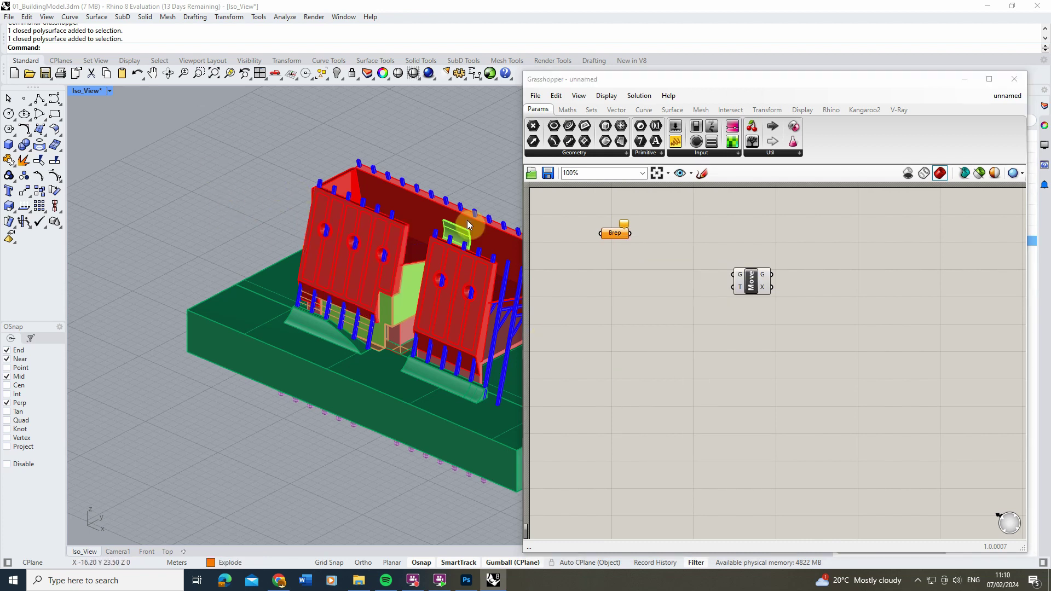
right_click(614, 234)
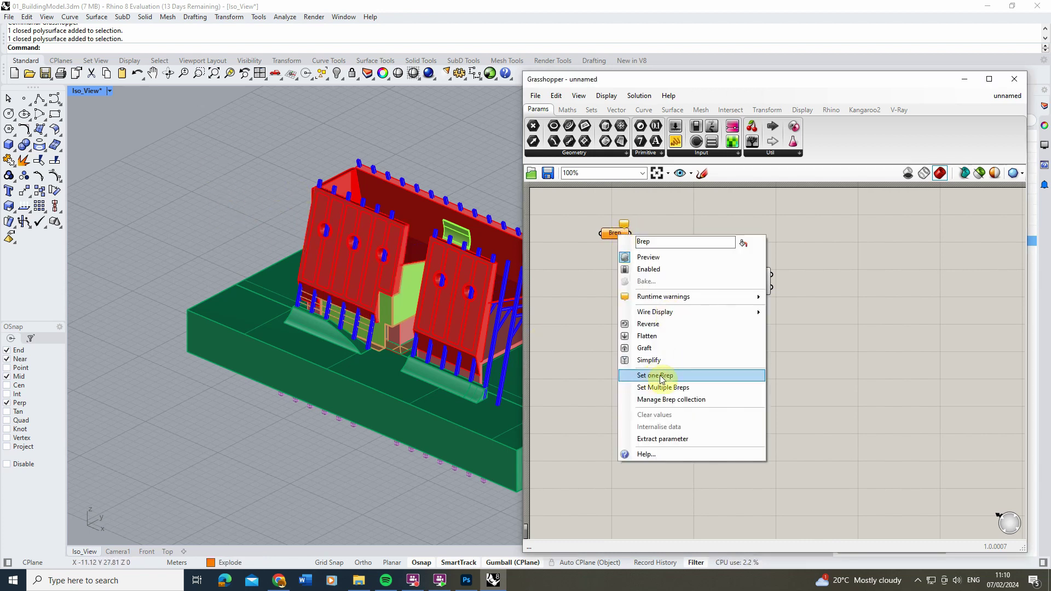
left_click(667, 378)
left_click(307, 234)
left_click_drag(617, 238, 619, 241)
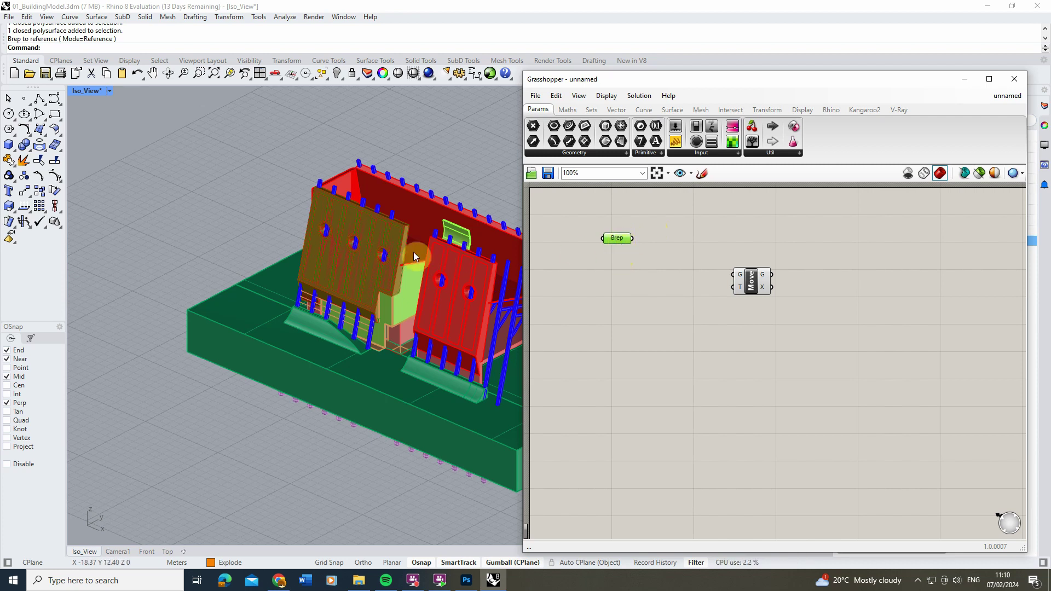
left_click(608, 274)
left_click(617, 237)
left_click(617, 274)
left_click(617, 237)
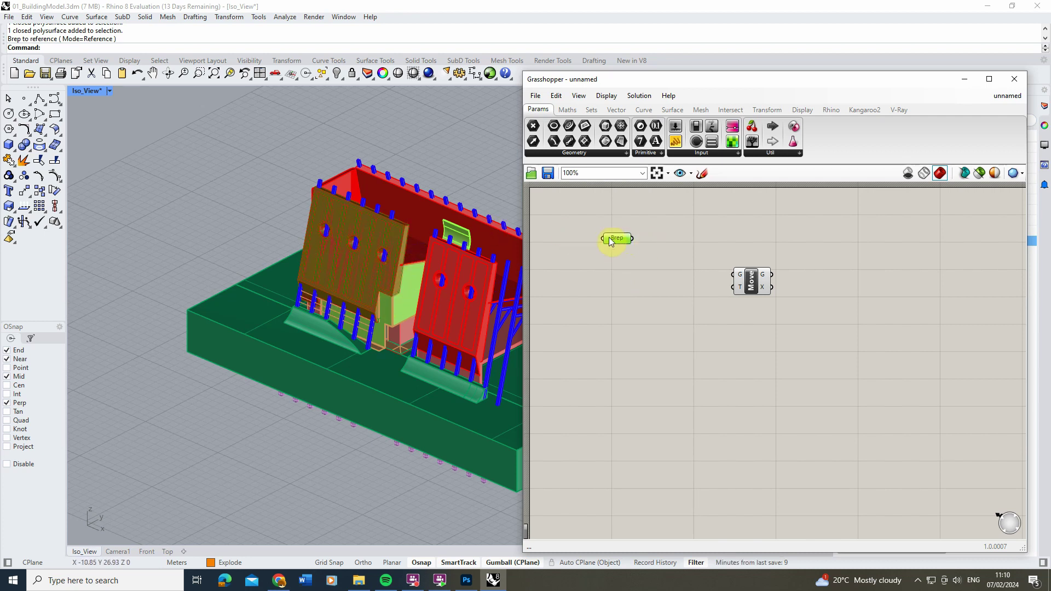
Rename the Brep parameter as Wall 01.
left_click(705, 242)
left_click(617, 238)
right_click(617, 240)
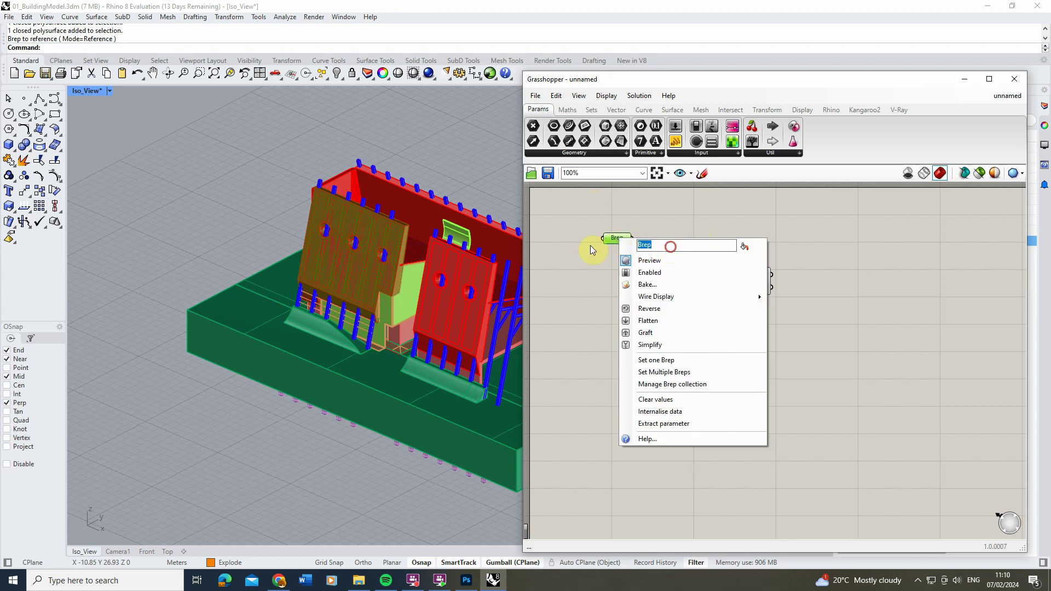
type("Wall 01")
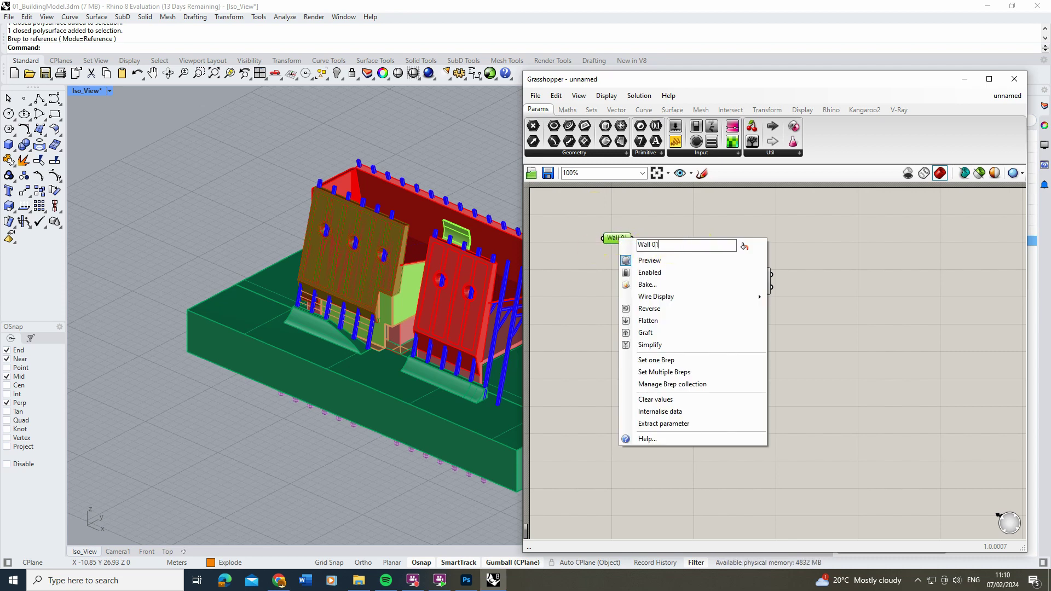
left_click(642, 205)
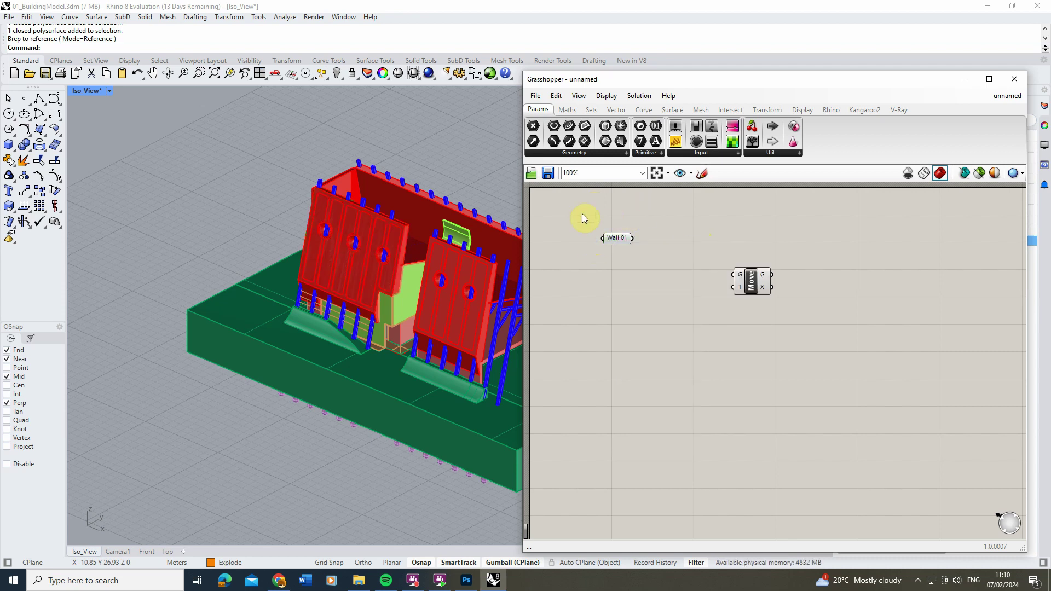
Feed the Wall 01 parameter into the Move component's geometry input and view the moved wall preview in the model.
left_click(618, 239)
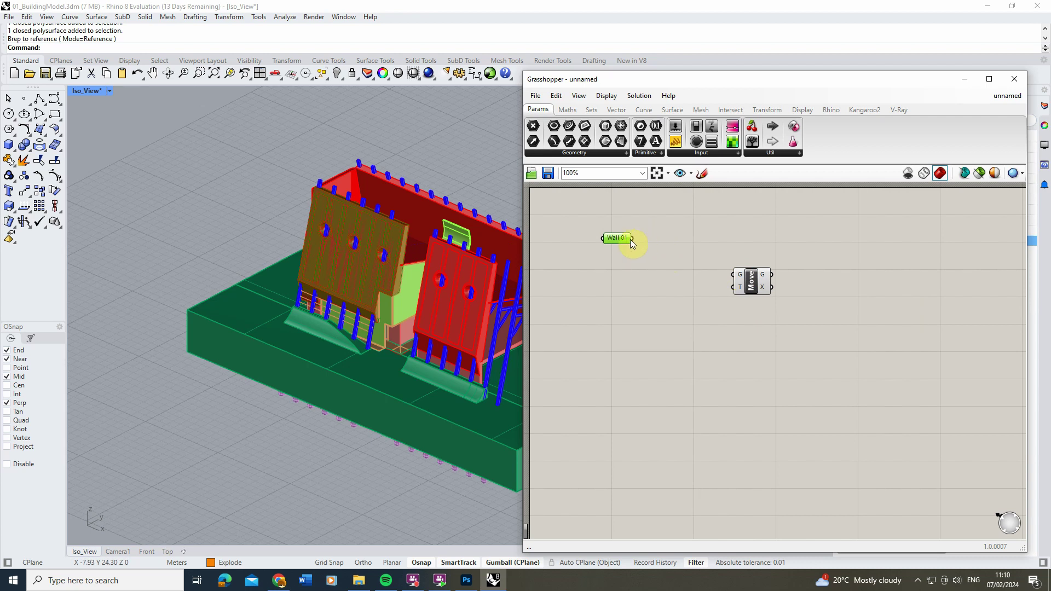
left_click_drag(632, 239, 732, 276)
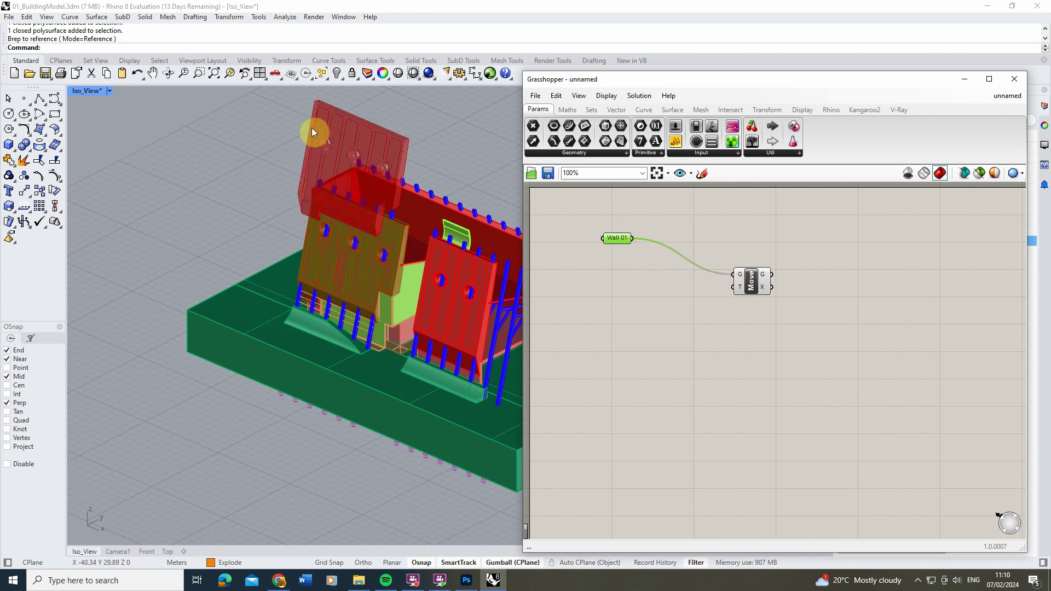
right_click_drag(369, 209, 328, 185)
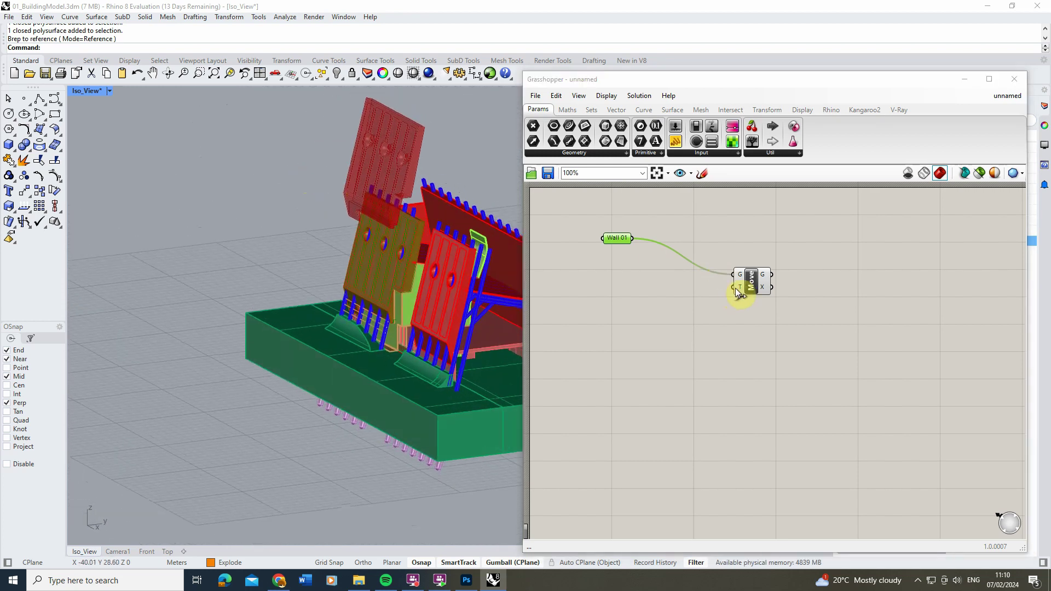
Add a number slider below Wall 01, slide it to 0.260 and set its maximum to 100.
mouse_move(738, 288)
mouse_move(740, 287)
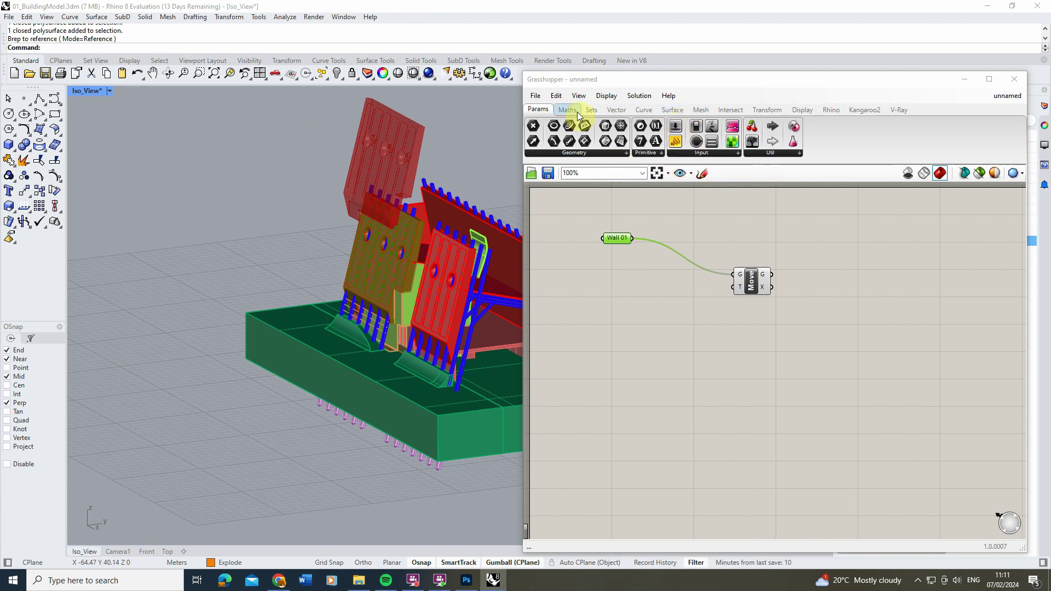
left_click_drag(675, 127, 642, 296)
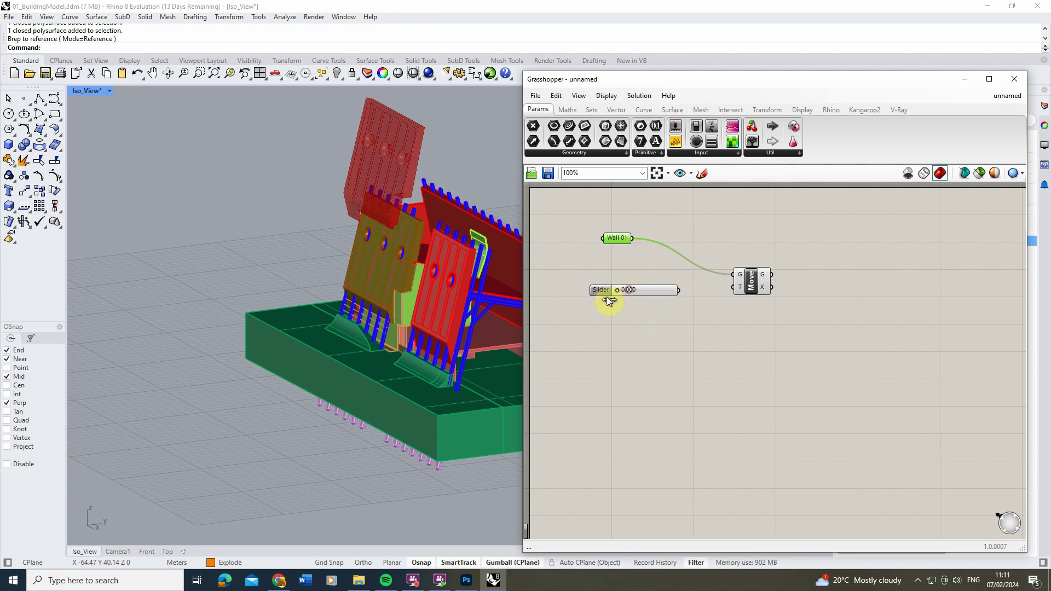
mouse_move(629, 300)
left_mouse_down()
mouse_move(677, 299)
mouse_move(632, 300)
left_mouse_up()
right_click(658, 292)
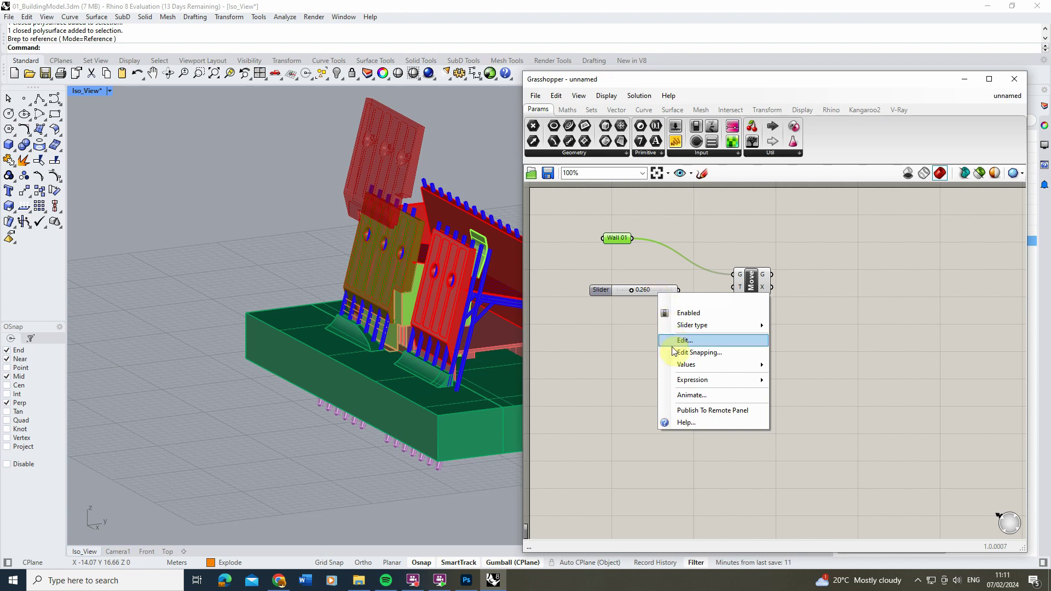
mouse_move(720, 365)
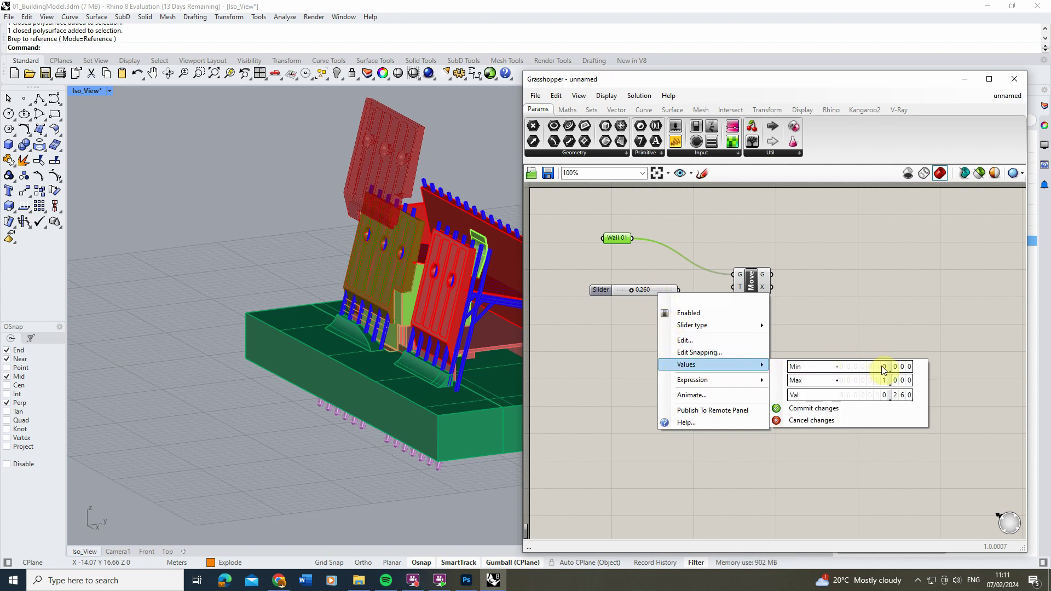
left_click(883, 382)
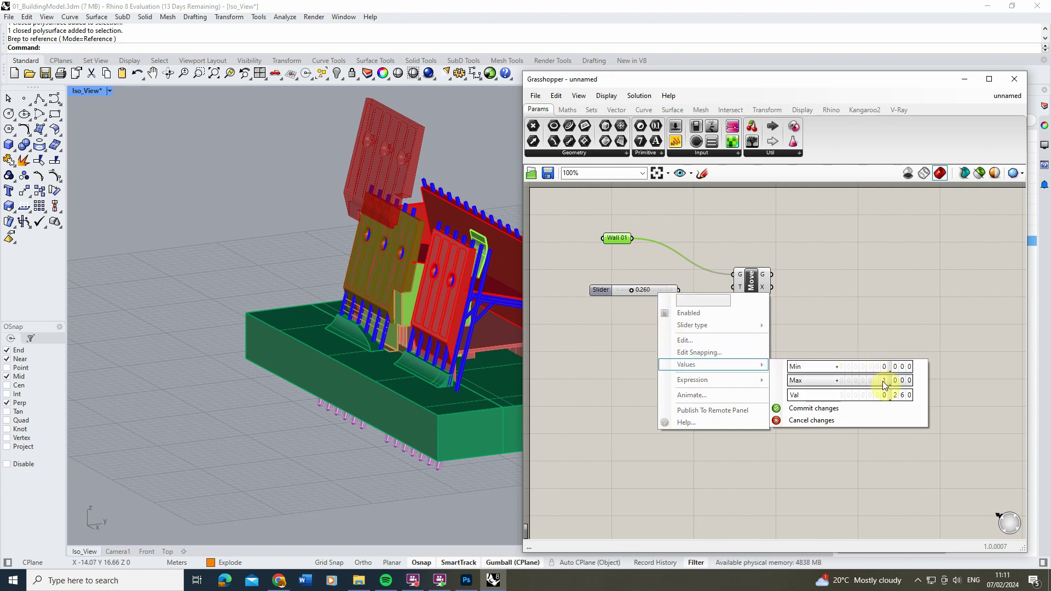
double_click(885, 386)
type("100")
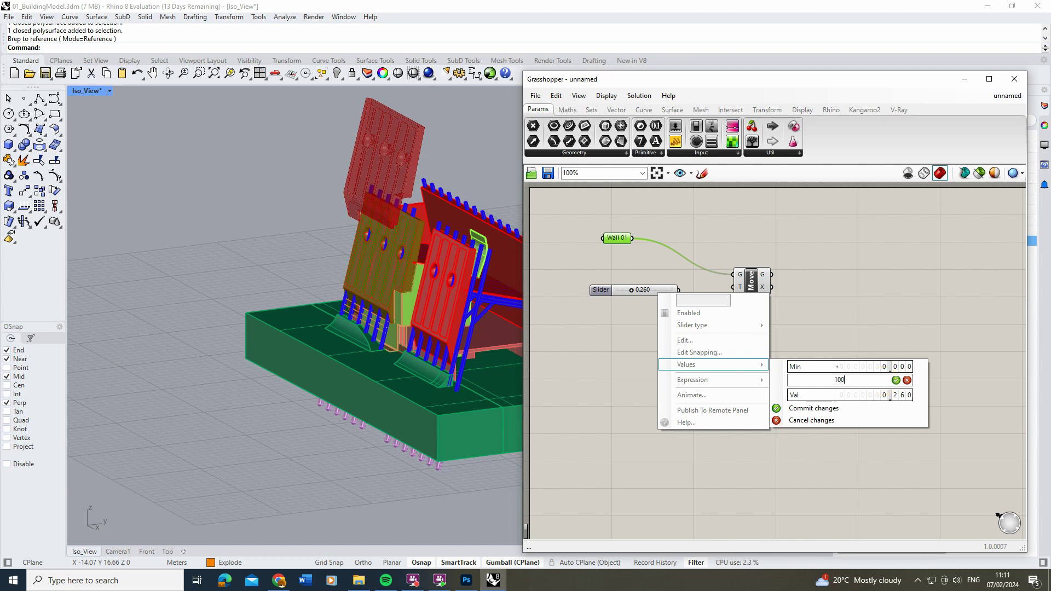
left_click(897, 380)
left_click(841, 331)
Try driving the Move component's motion input directly with the slider, and remove that connection.
left_click_drag(641, 290, 734, 287)
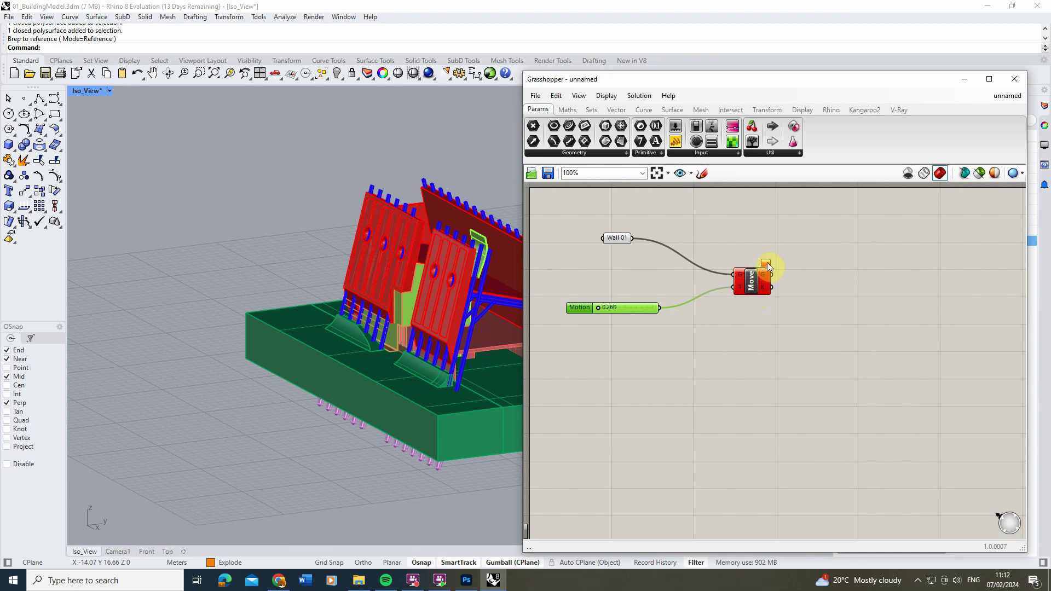
mouse_move(767, 262)
left_click_drag(615, 307, 619, 303)
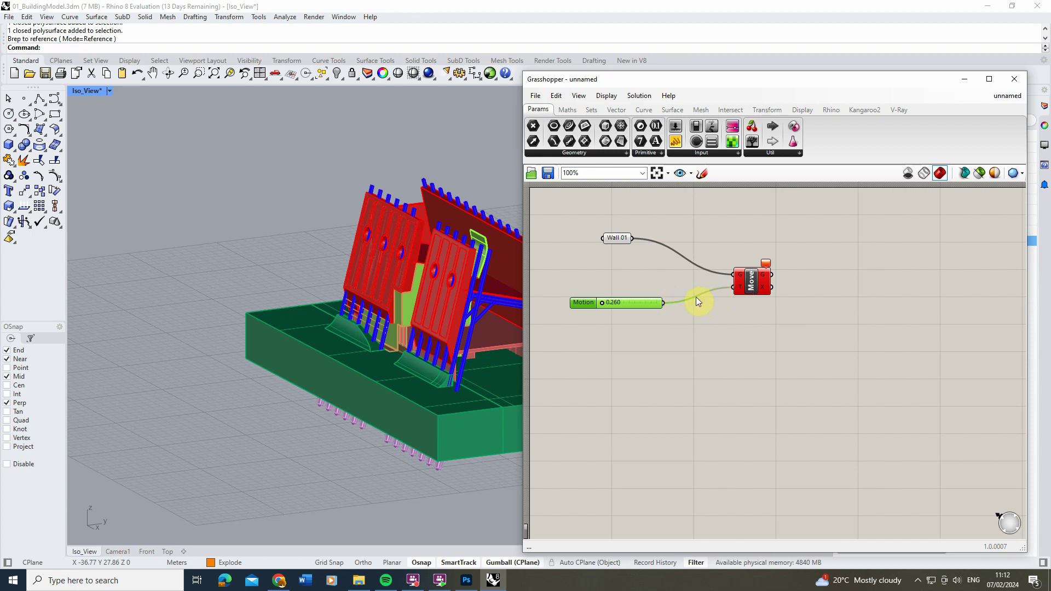
left_click_drag(663, 303, 734, 287, "ctrl")
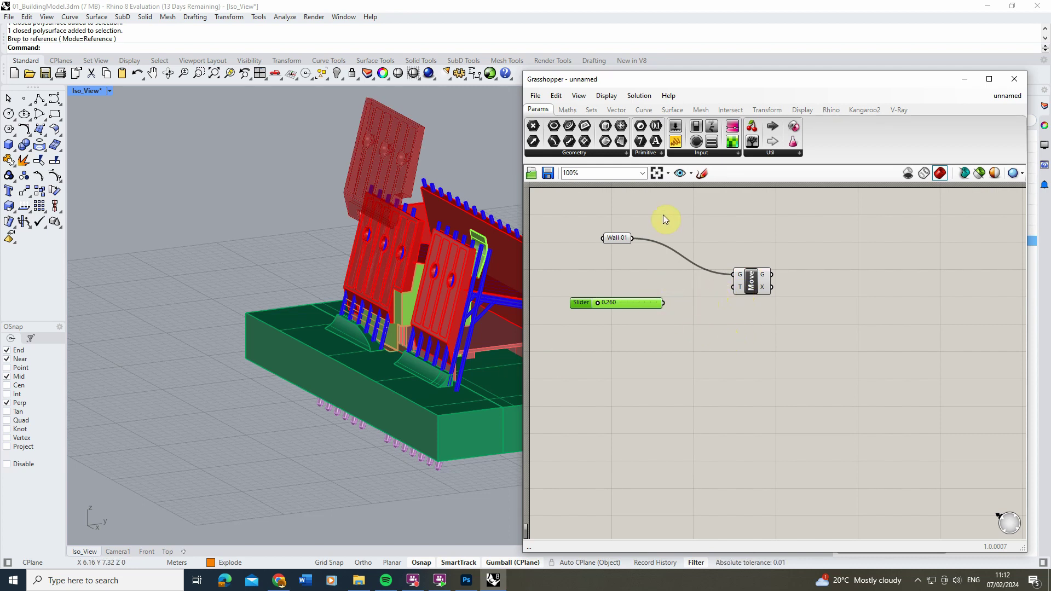
Add a Construct Point component below the Move component and feed its point output into the Move component's motion input.
left_click(617, 110)
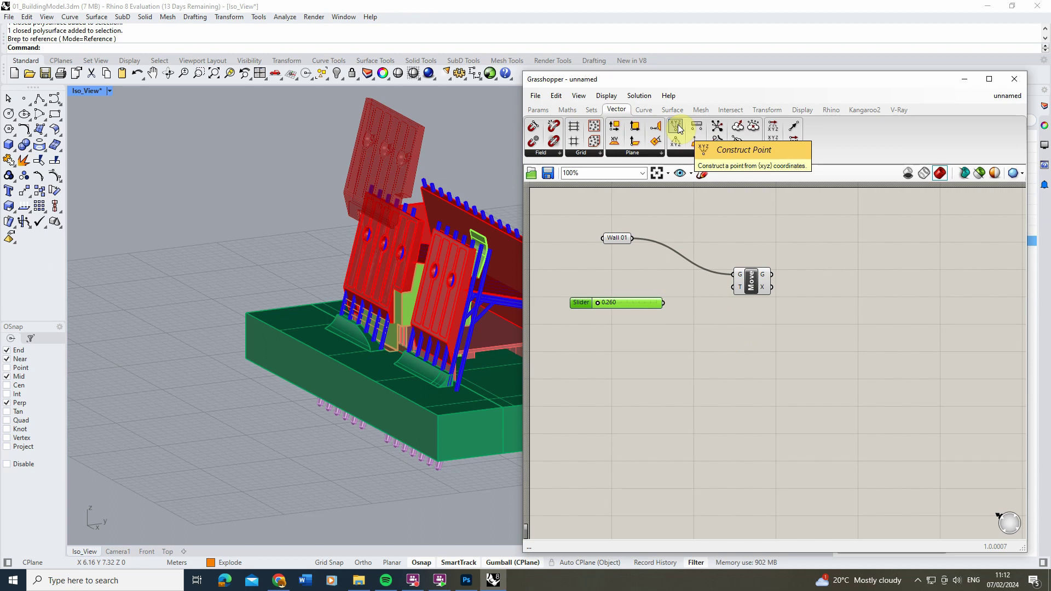
left_click_drag(677, 129, 696, 326)
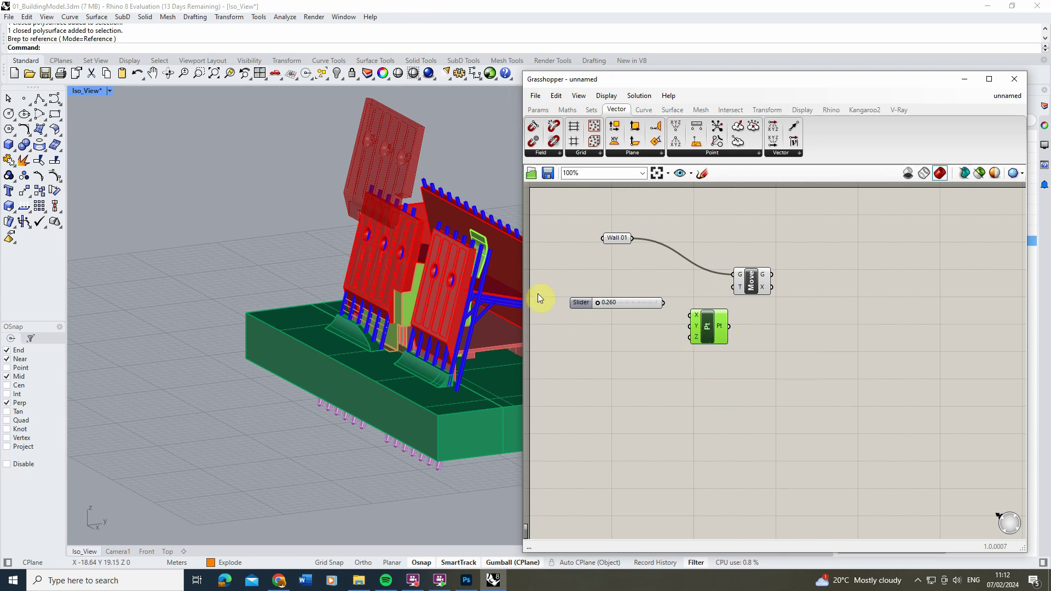
left_click_drag(623, 302, 610, 319)
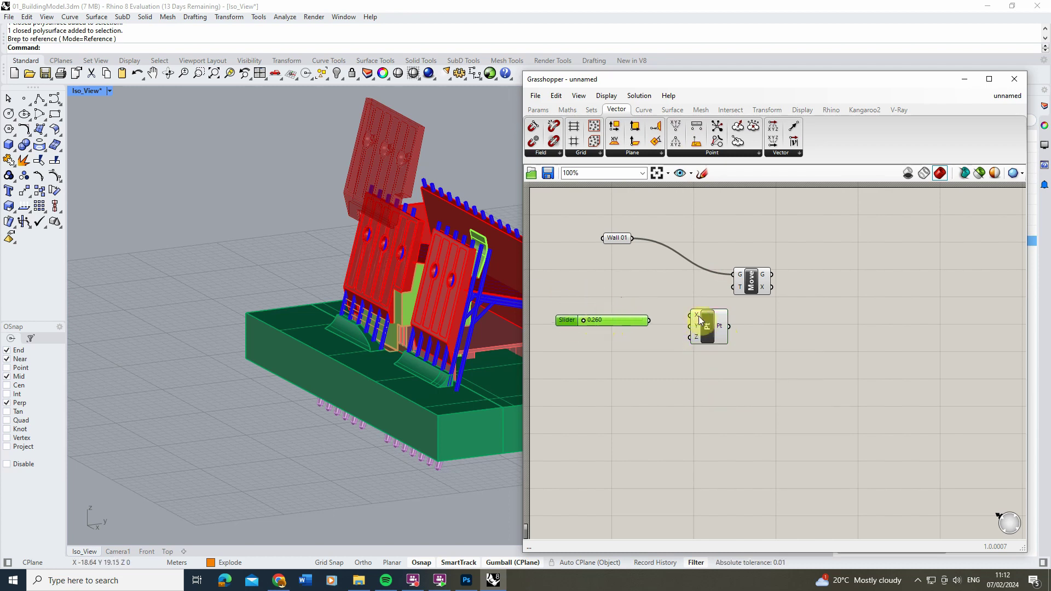
left_click_drag(696, 325, 695, 325)
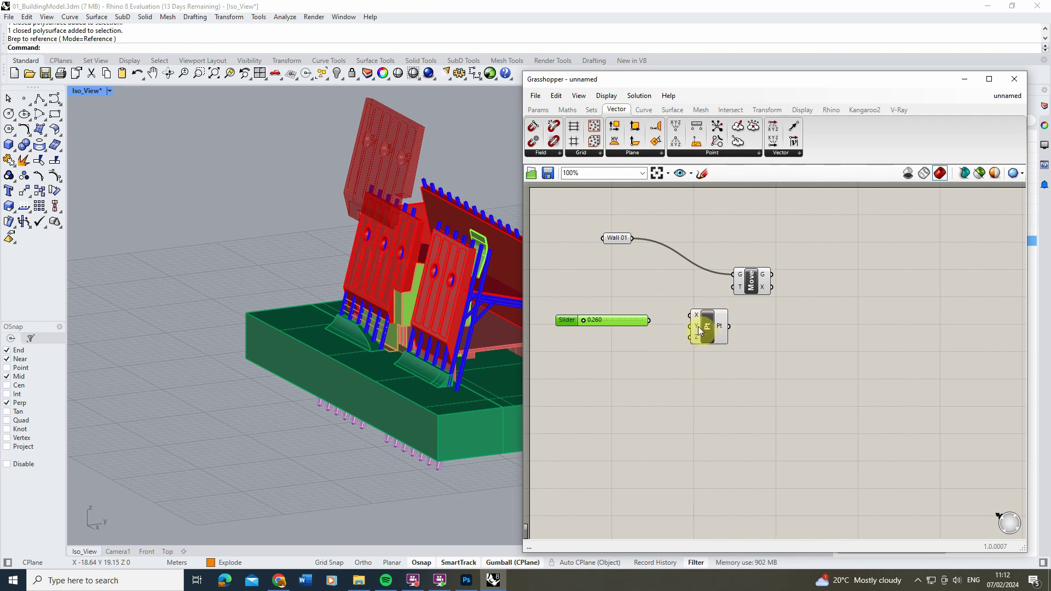
left_click_drag(730, 327, 736, 295)
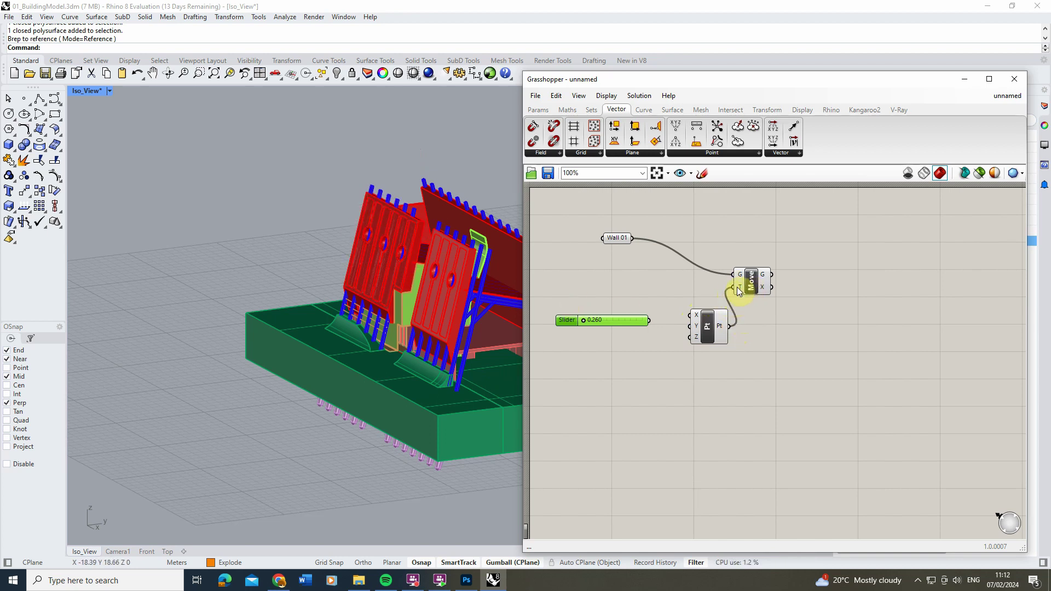
mouse_move(737, 287)
Connect the slider to the point's Z coordinate, set it to 10.260 and inspect the raised wall copy.
left_click_drag(649, 321, 689, 338)
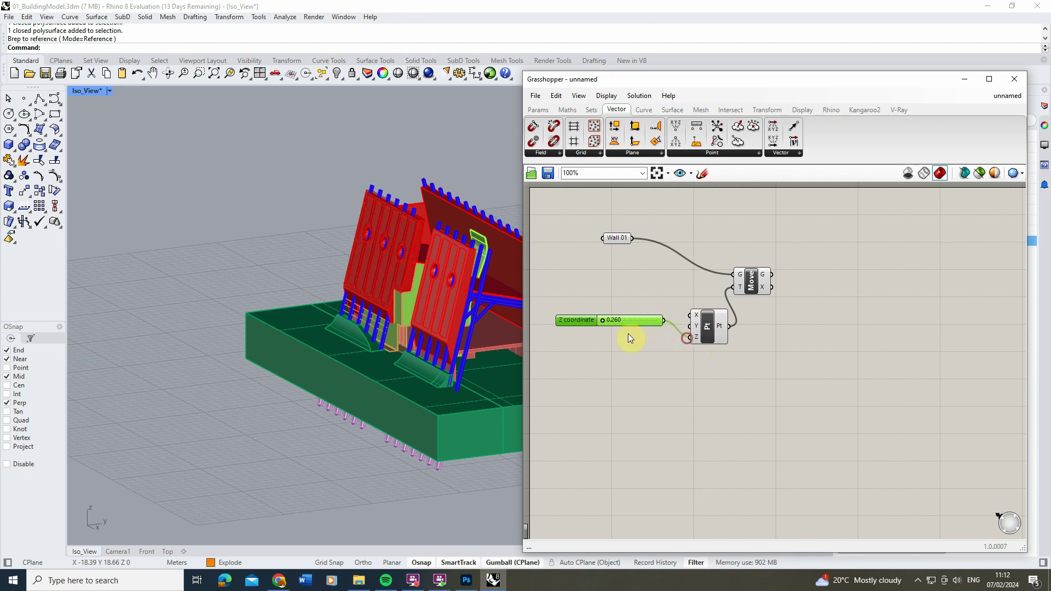
left_click_drag(599, 321, 610, 320)
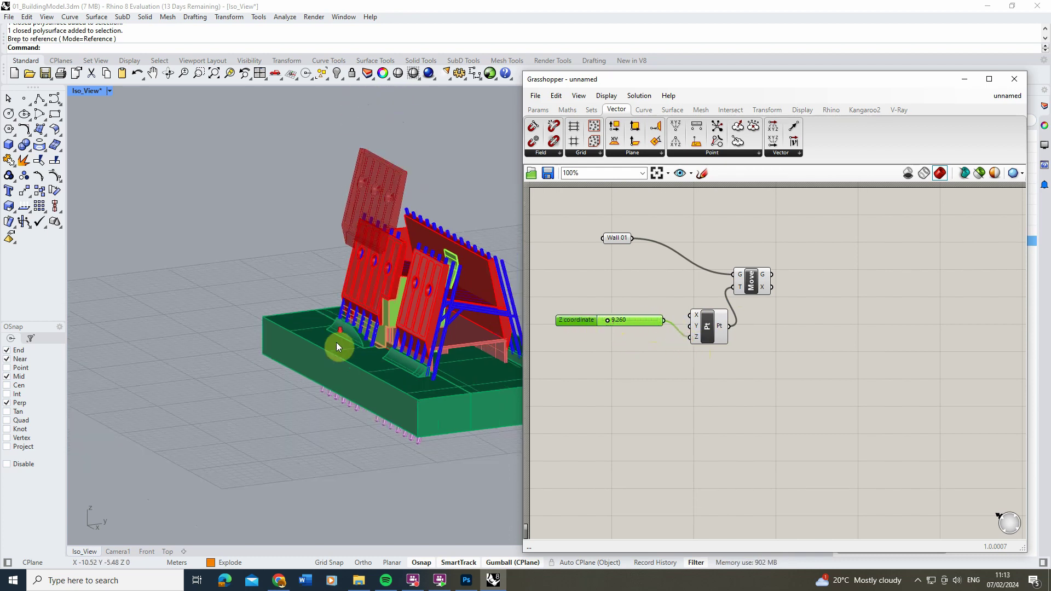
right_click_drag(336, 343, 312, 388)
mouse_move(606, 321)
left_mouse_down()
mouse_move(617, 321)
mouse_move(590, 323)
mouse_move(642, 323)
mouse_move(592, 324)
mouse_move(623, 320)
mouse_move(606, 322)
left_mouse_up()
scroll(400, 343, "down", 3)
scroll(378, 327, "up", 3)
scroll(378, 326, "up", 3)
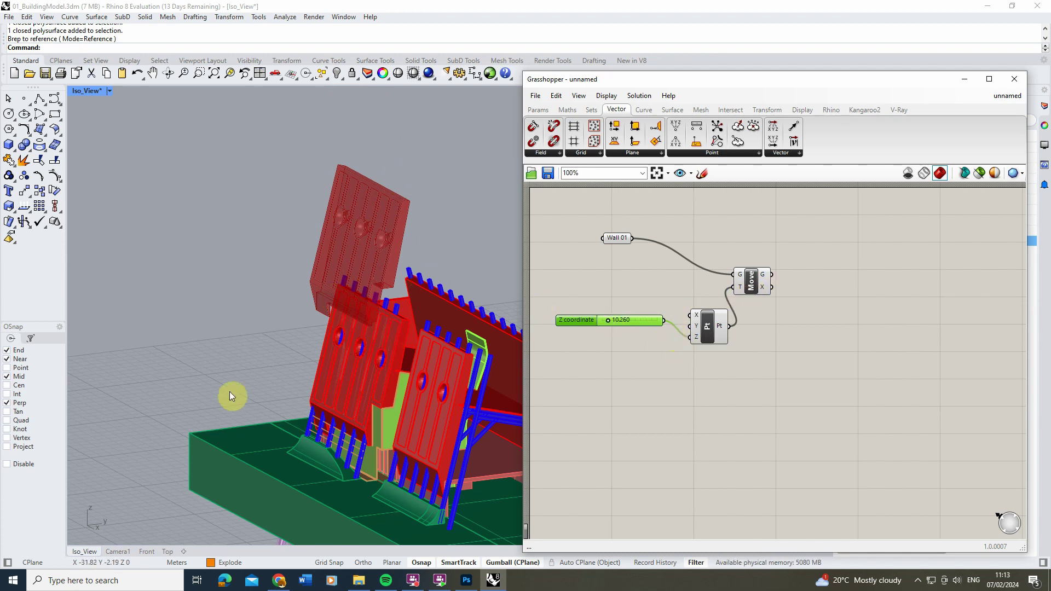
scroll(297, 337, "down", 3)
right_click_drag(297, 337, 321, 333)
right_click_drag(239, 342, 278, 345)
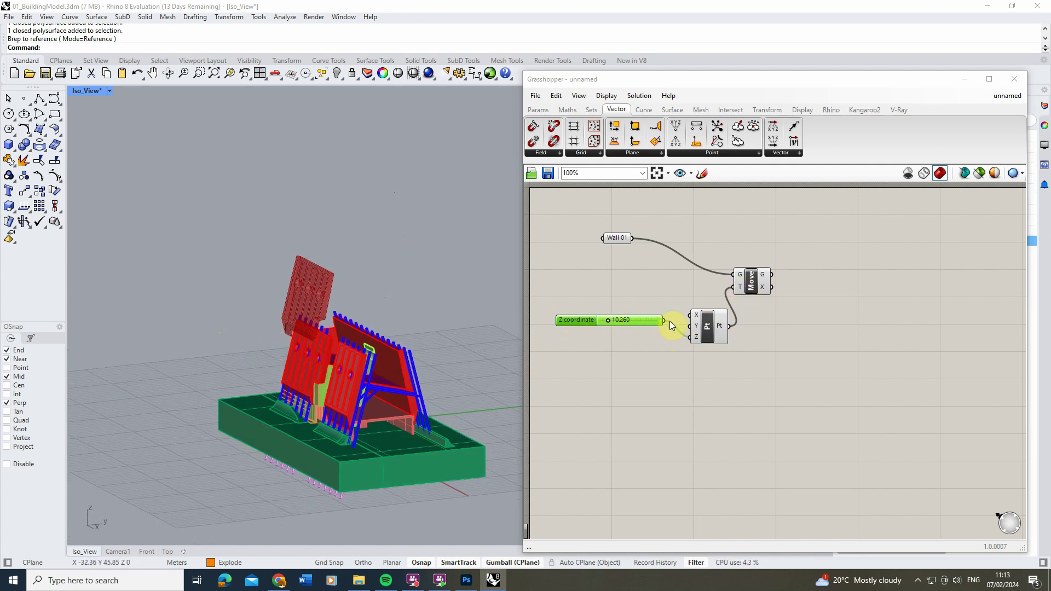
scroll(327, 343, "down", 4)
right_click_drag(367, 361, 412, 386)
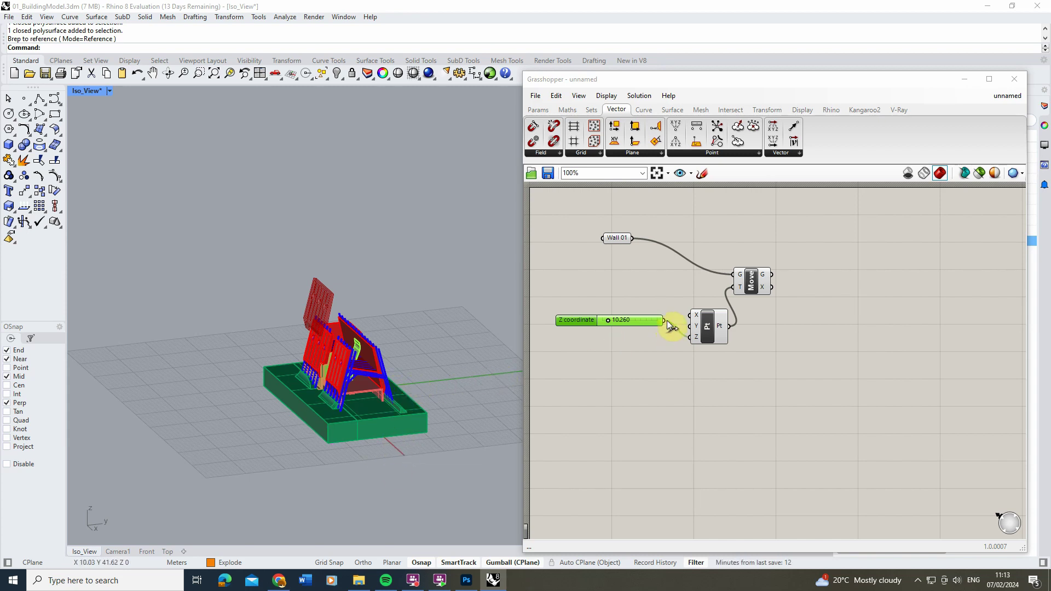
Rewire the slider from the point's Z coordinate to its Y coordinate and set it to 29.071.
left_click_drag(665, 324, 690, 326, "ctrl")
mouse_move(608, 321)
left_mouse_down()
mouse_move(636, 323)
mouse_move(384, 323)
mouse_move(619, 324)
left_mouse_up()
scroll(310, 345, "down", 3)
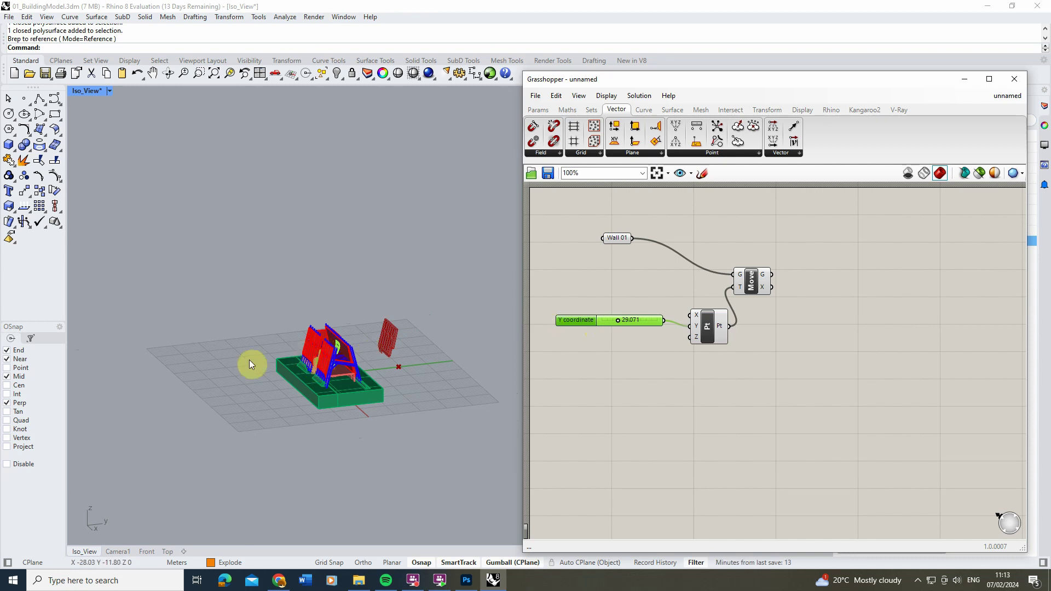
scroll(218, 367, "up", 2)
key("Right")
key("Right")
key("Right")
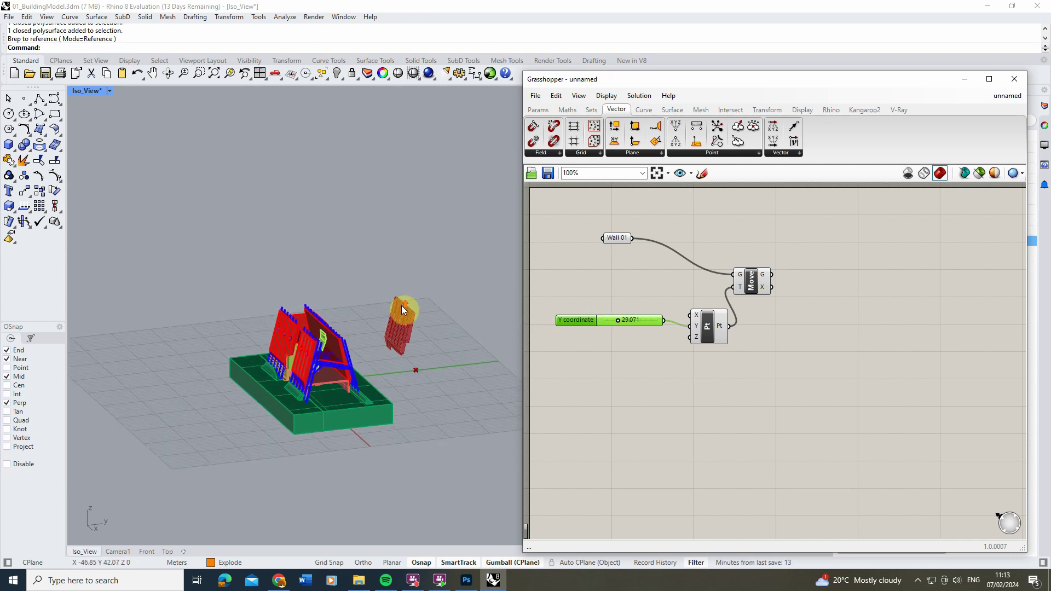
Review the Y coordinate slider's limits and set the slider to 31.139.
right_click(636, 320)
mouse_move(701, 395)
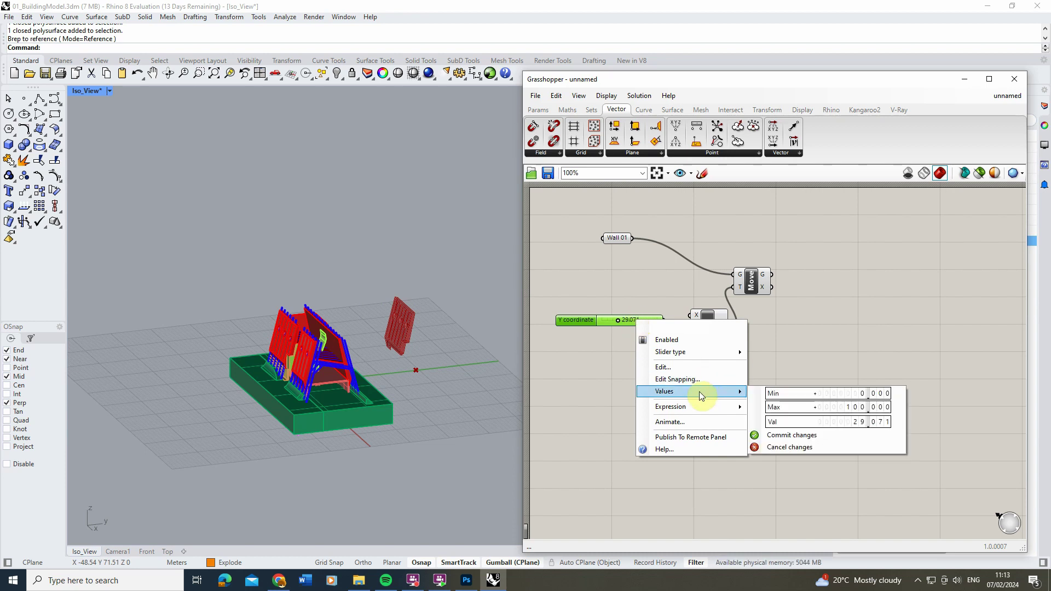
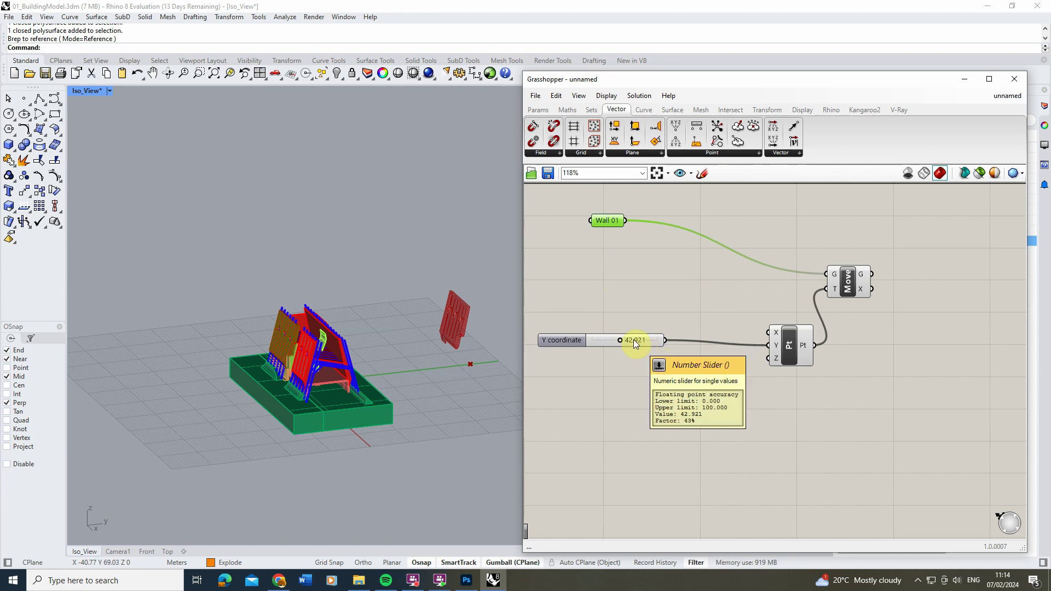
left_click(642, 296)
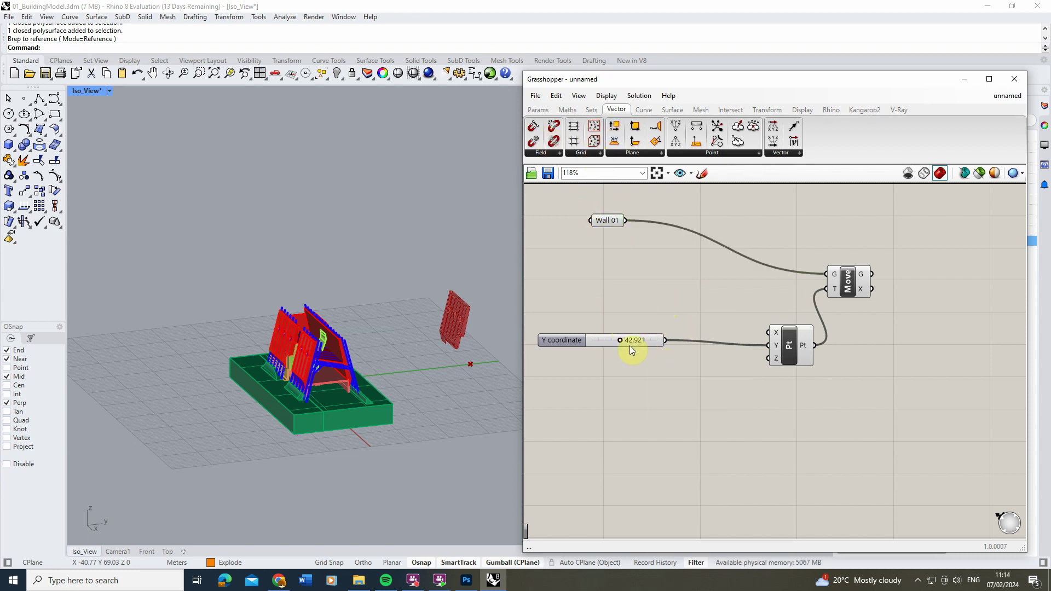
left_click_drag(619, 340, 614, 343)
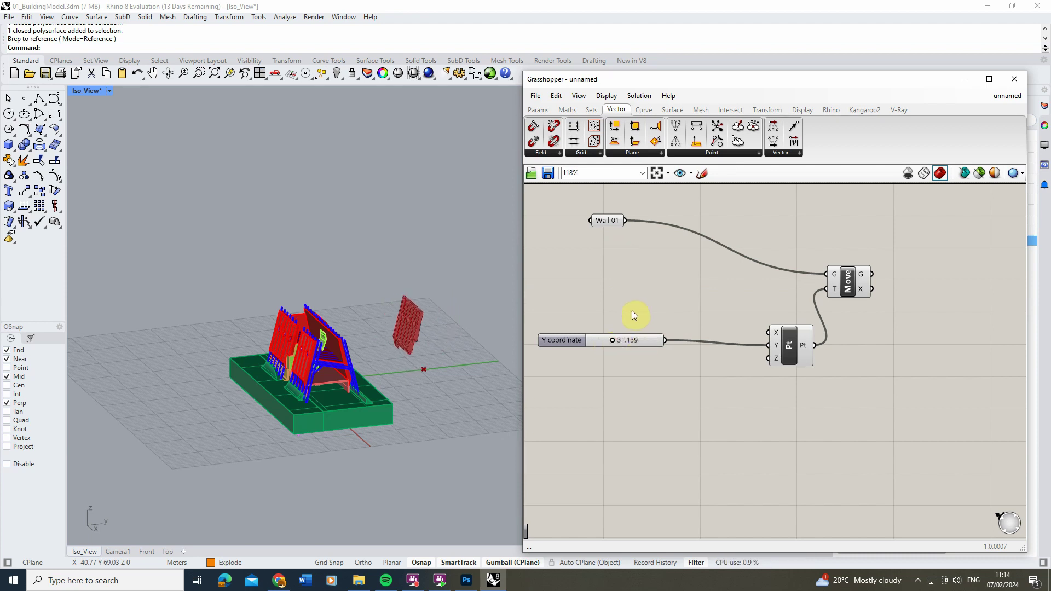
Add a Subtraction component below the Y coordinate slider and feed its A input from a panel containing 0.
left_click(565, 109)
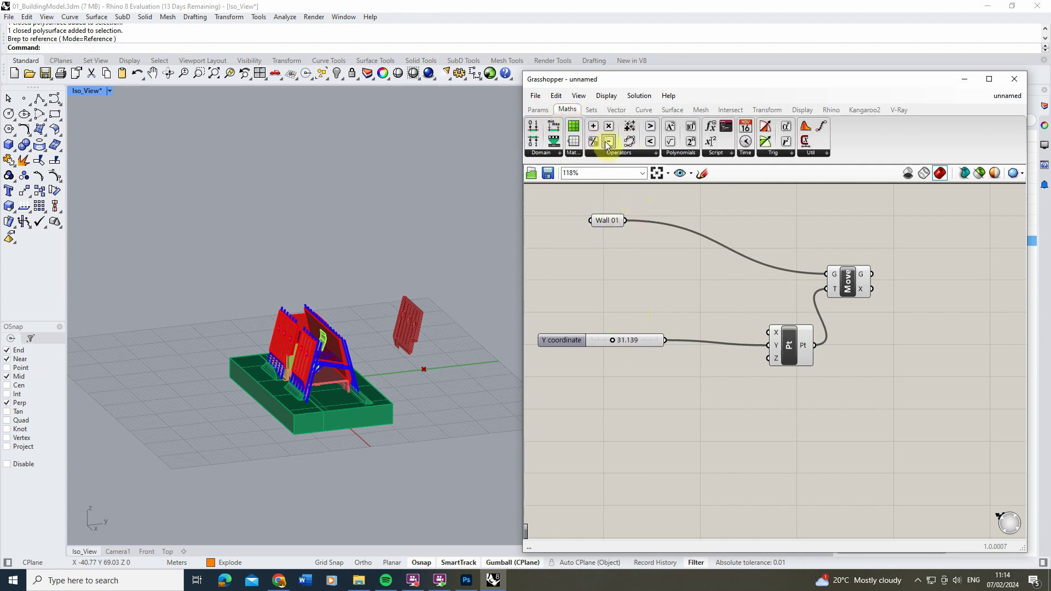
left_click_drag(608, 144, 693, 396)
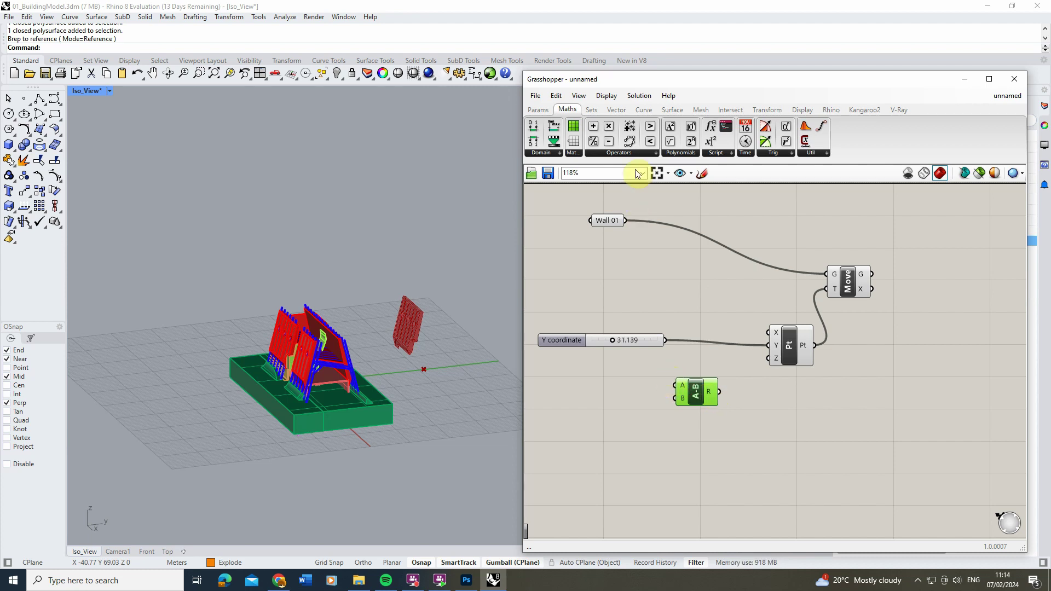
left_click(548, 113)
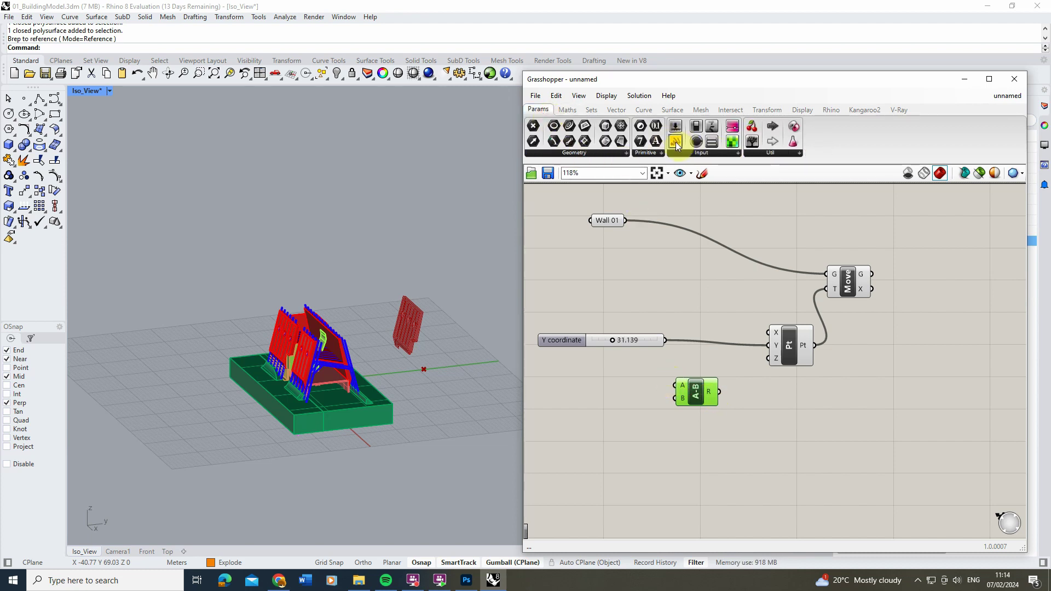
left_click_drag(677, 145, 609, 379)
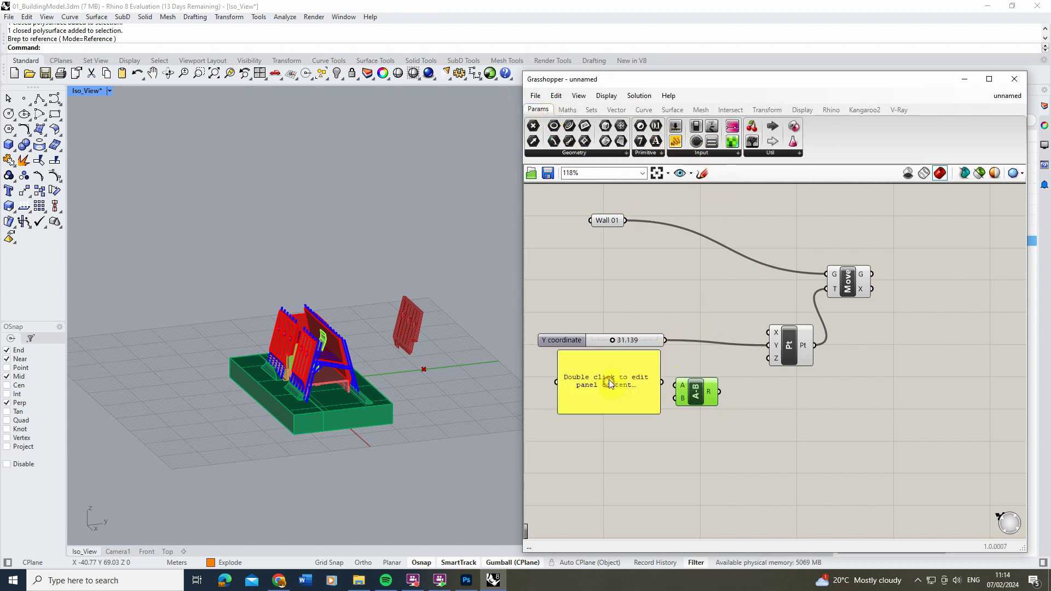
double_click(610, 377)
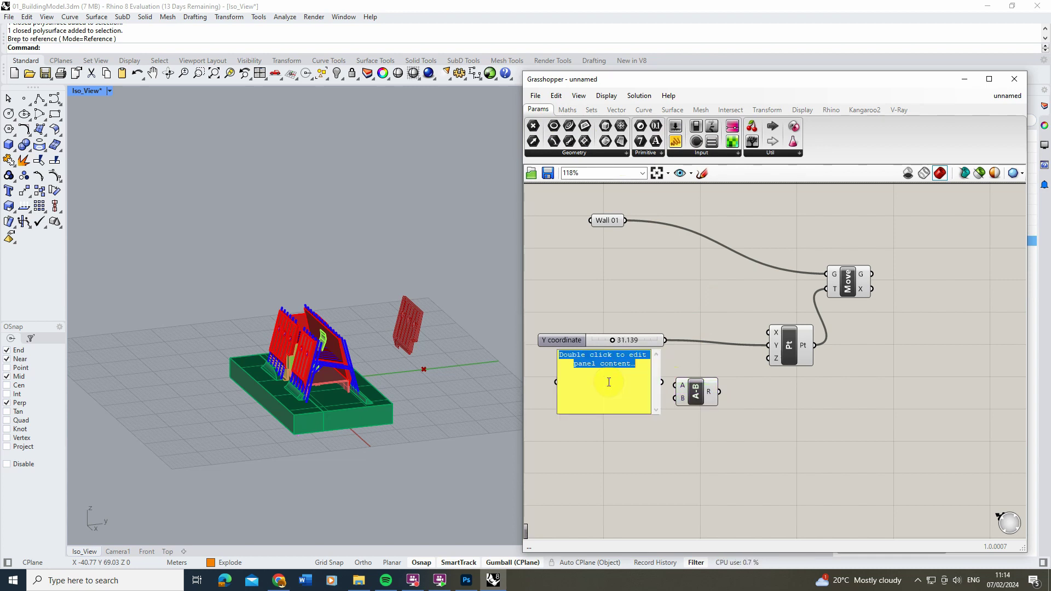
type("0")
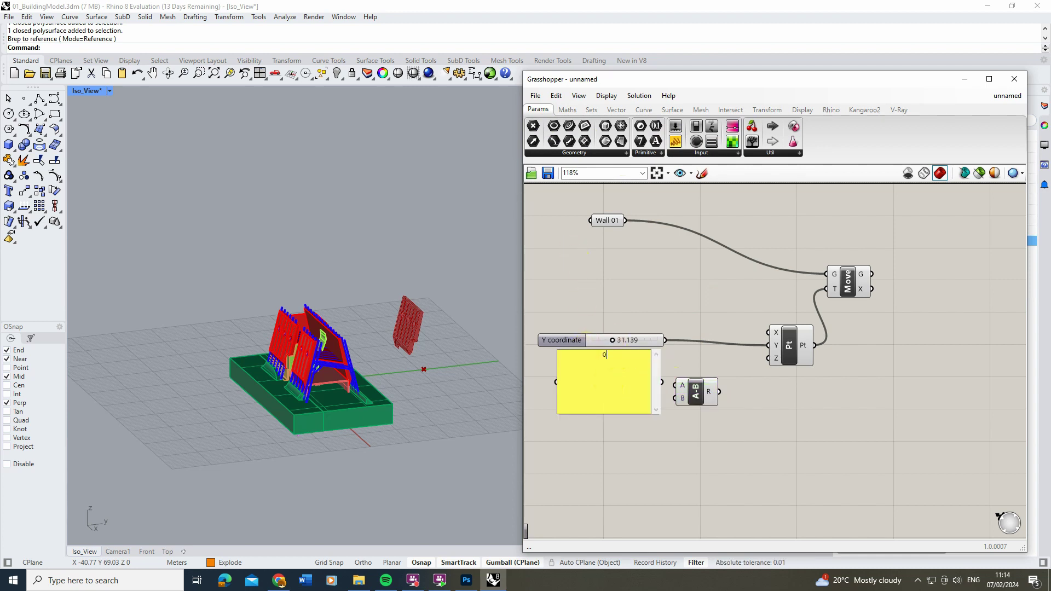
left_click(624, 457)
left_click_drag(612, 414, 676, 385)
left_click_drag(621, 346, 623, 340)
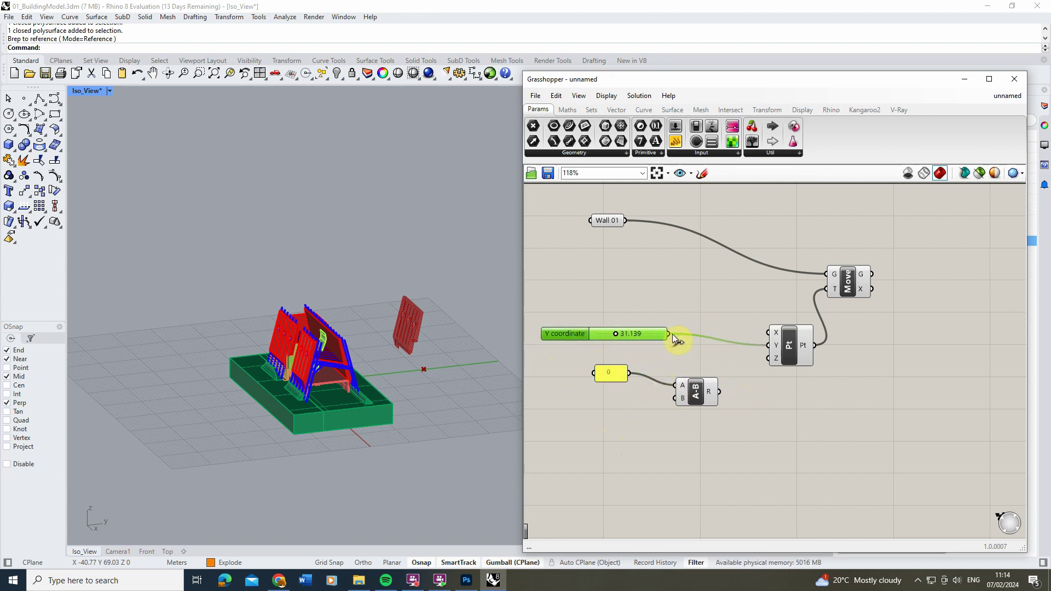
Feed the slider into the Subtraction component's B input and connect its result to the point's Y coordinate.
left_click_drag(668, 335, 712, 377)
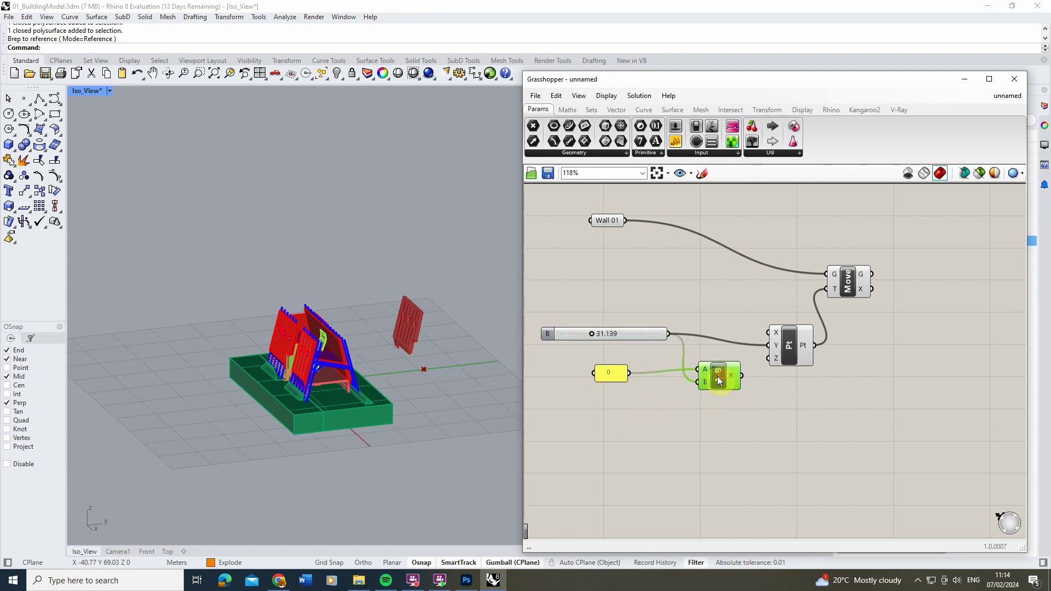
left_click_drag(614, 376, 642, 356)
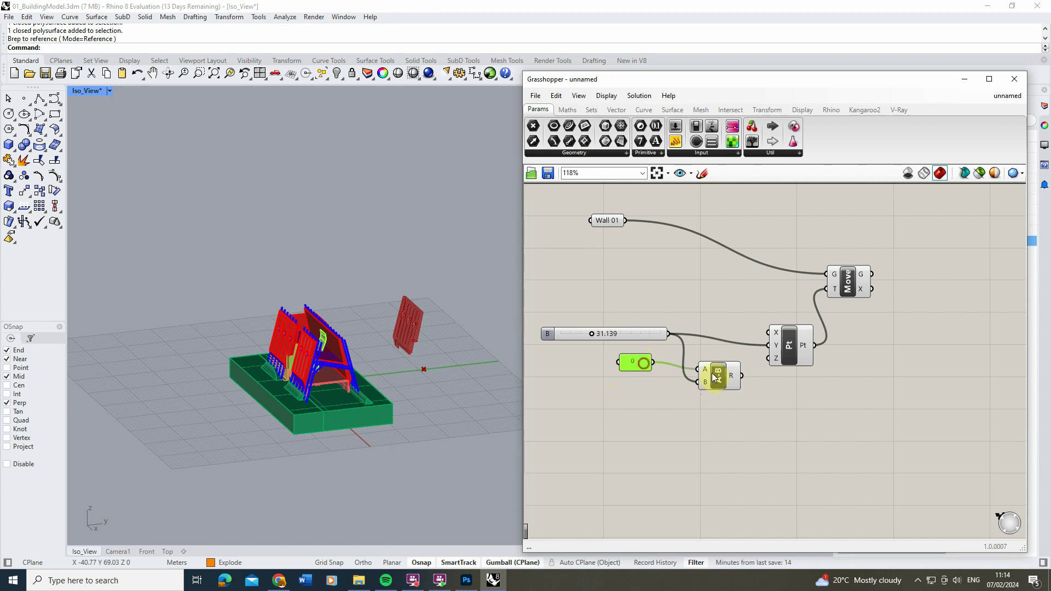
mouse_move(731, 376)
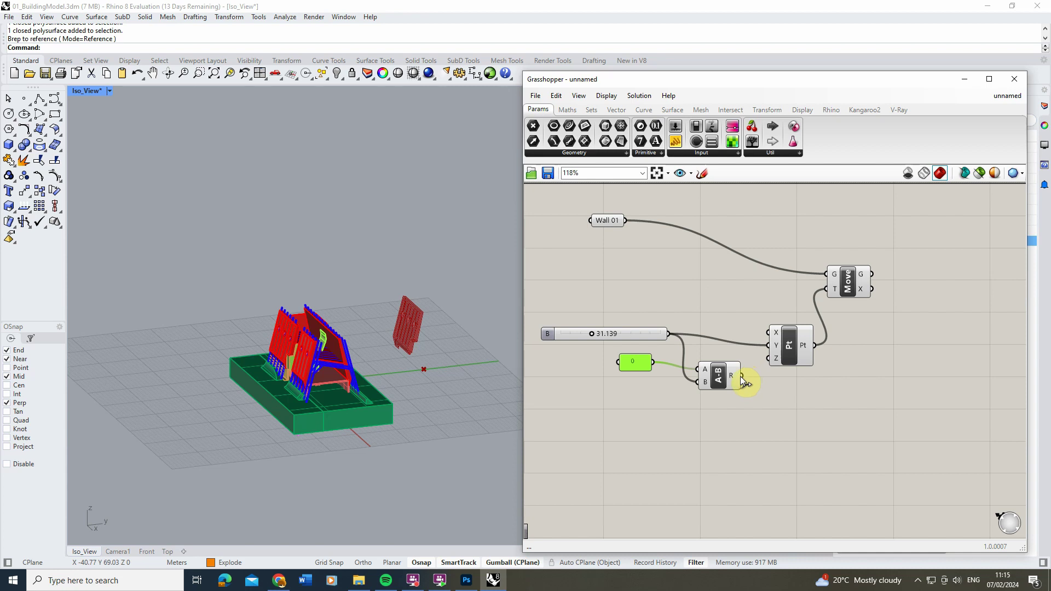
left_click_drag(743, 377, 770, 345)
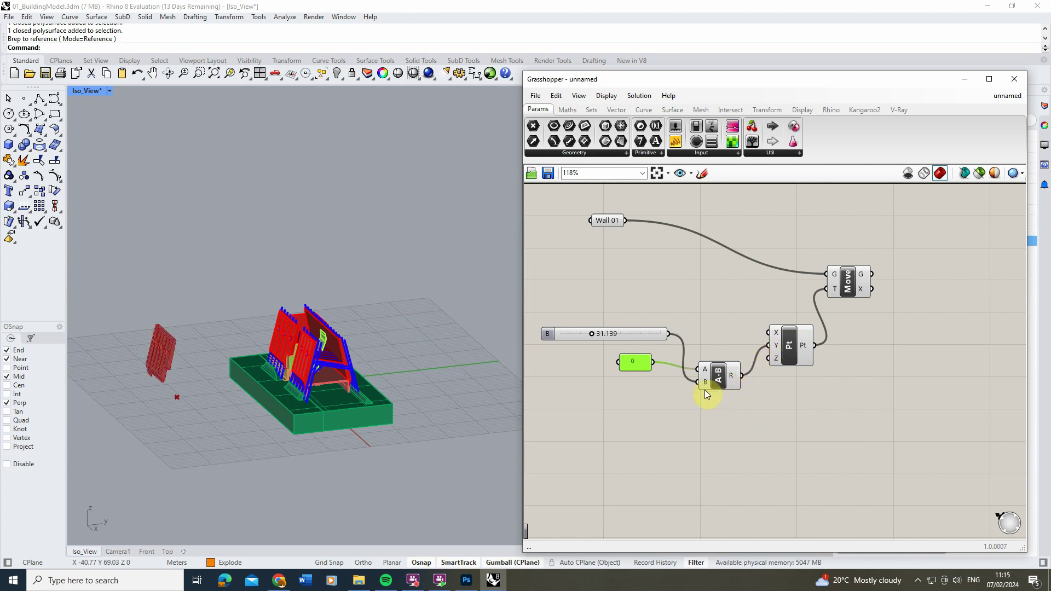
Lower the slider feeding the subtraction to 15.237 to bring the moved wall copy closer to the building.
mouse_move(595, 337)
left_mouse_down()
mouse_move(570, 333)
mouse_move(617, 333)
mouse_move(583, 335)
mouse_move(602, 336)
mouse_move(592, 338)
left_mouse_up()
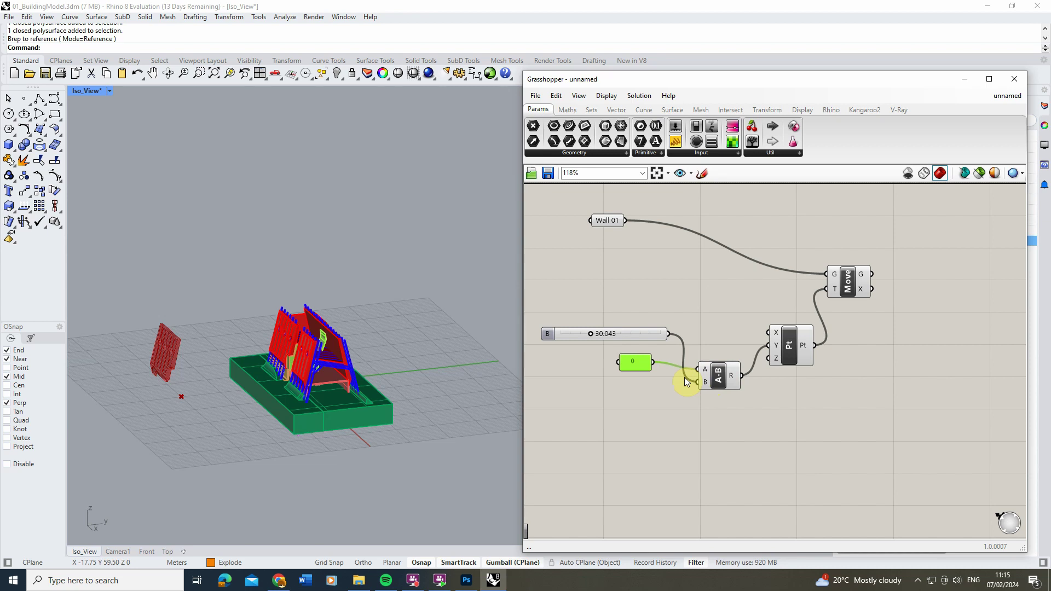
mouse_move(591, 337)
left_mouse_down()
mouse_move(605, 335)
mouse_move(563, 335)
mouse_move(582, 339)
left_mouse_up()
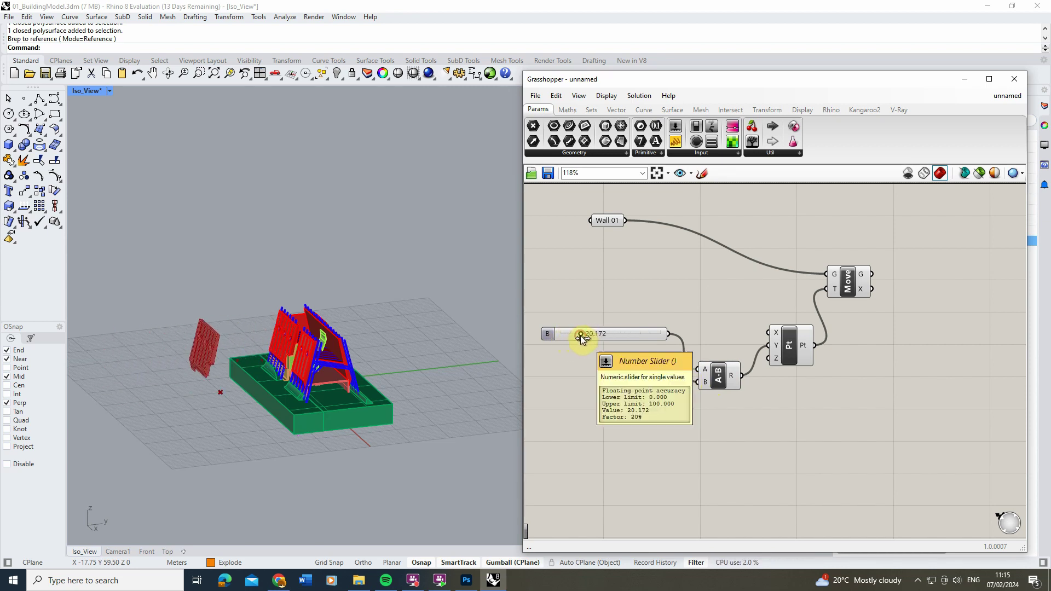
scroll(205, 383, "up", 3)
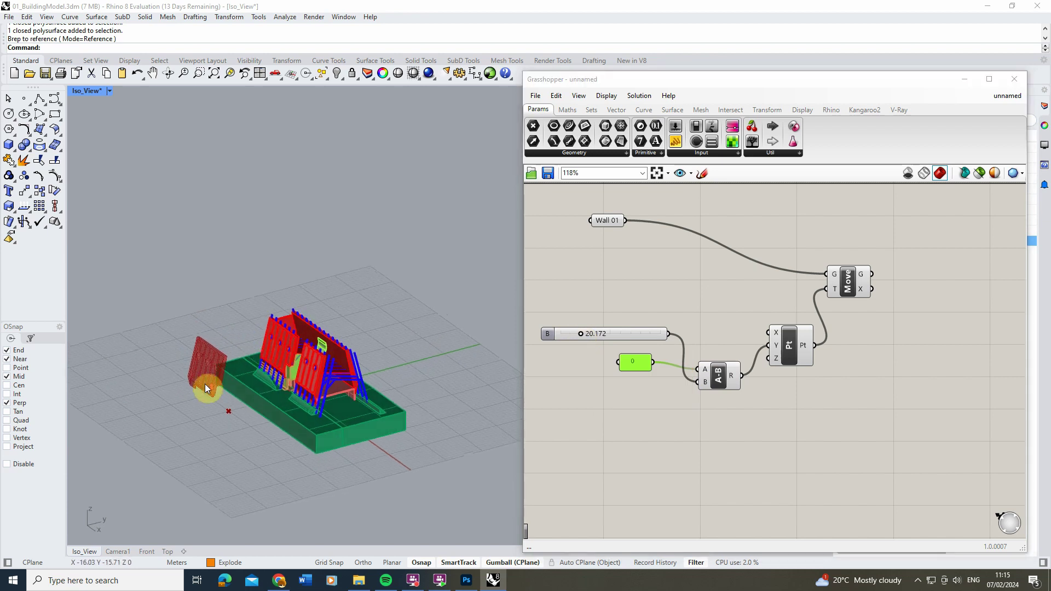
mouse_move(581, 335)
left_mouse_down()
mouse_move(622, 341)
mouse_move(576, 334)
left_mouse_up()
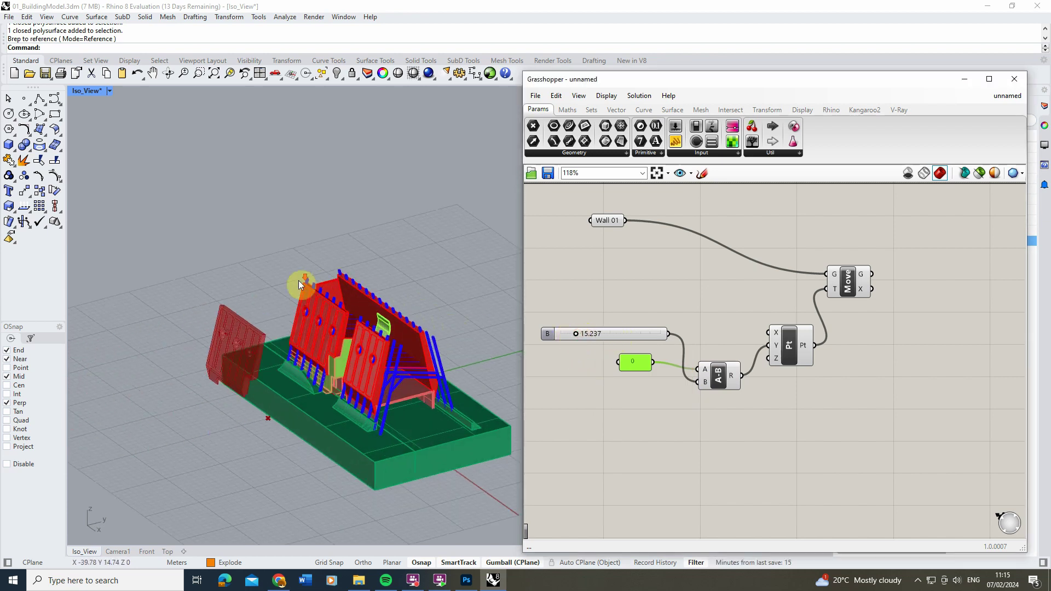
scroll(301, 281, "down", 1)
Duplicate the complete Wall 01 component group and place the copy directly below the original.
left_click(621, 227)
scroll(730, 280, "down", 3)
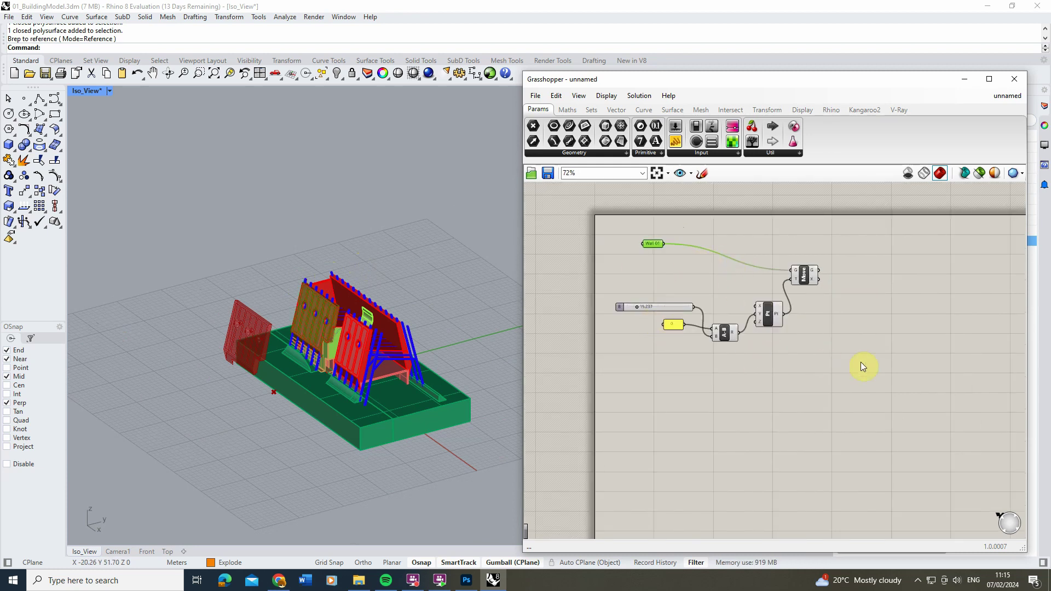
left_click_drag(845, 376, 615, 238)
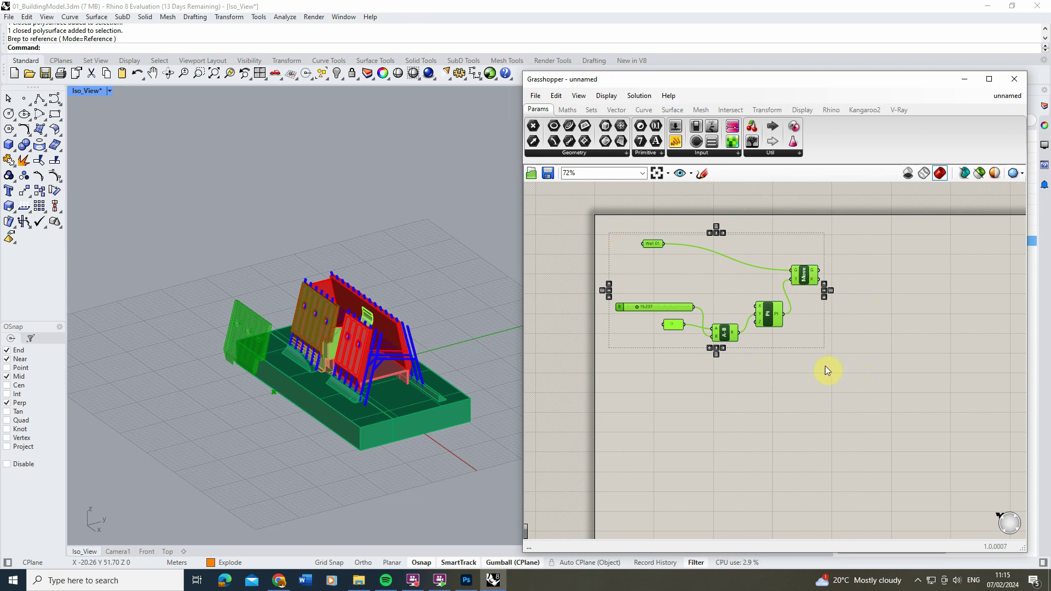
left_click(643, 404)
key("ctrl+a")
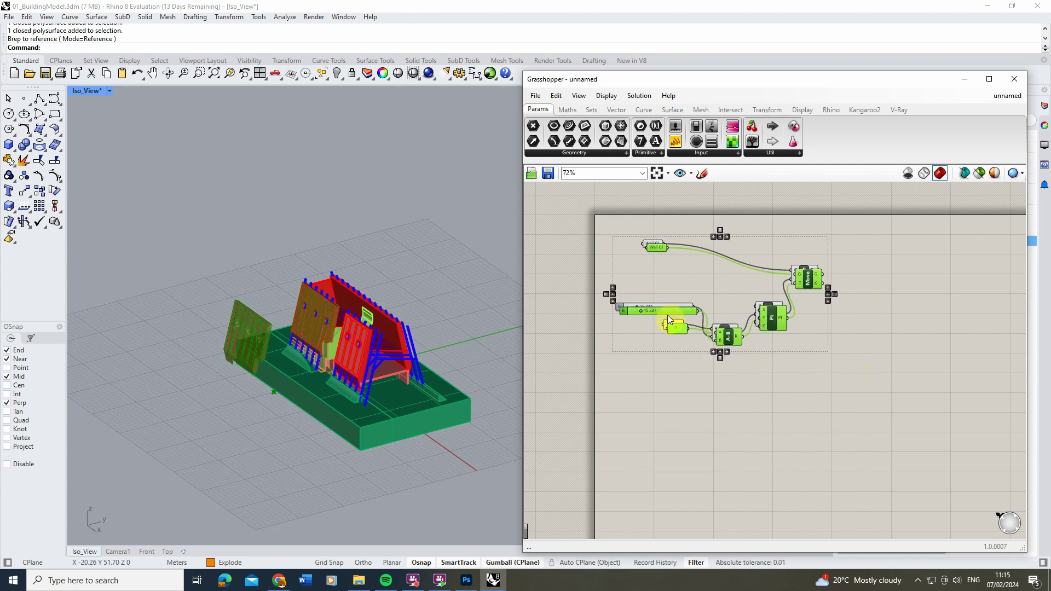
left_click_drag(666, 309, 666, 449, "alt")
left_click(680, 408)
Reference the long rear wall in the copied Brep parameter and rename the parameter Wall 02.
left_click(652, 383)
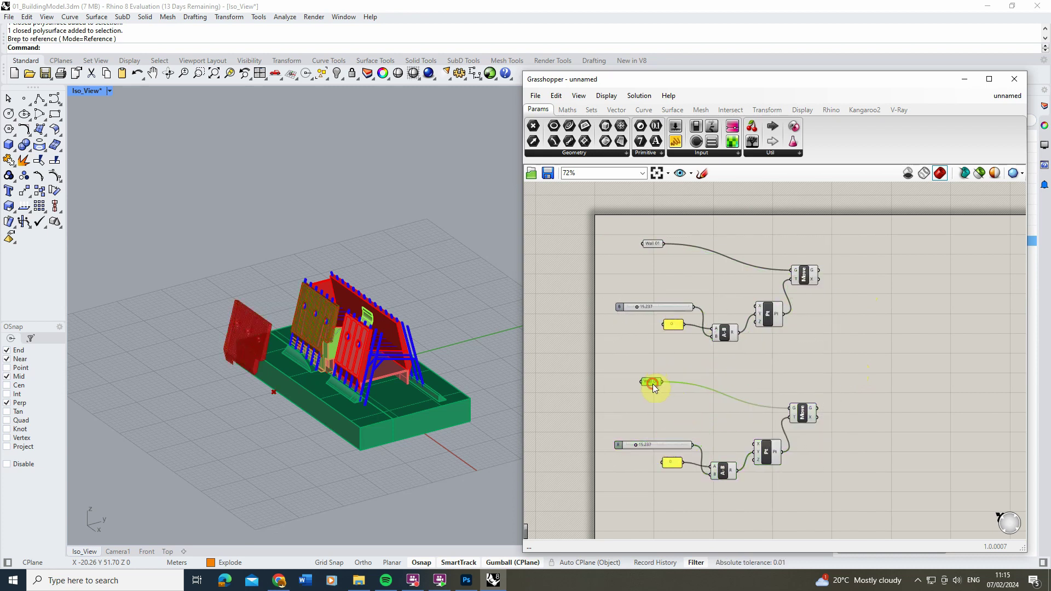
right_click(655, 384)
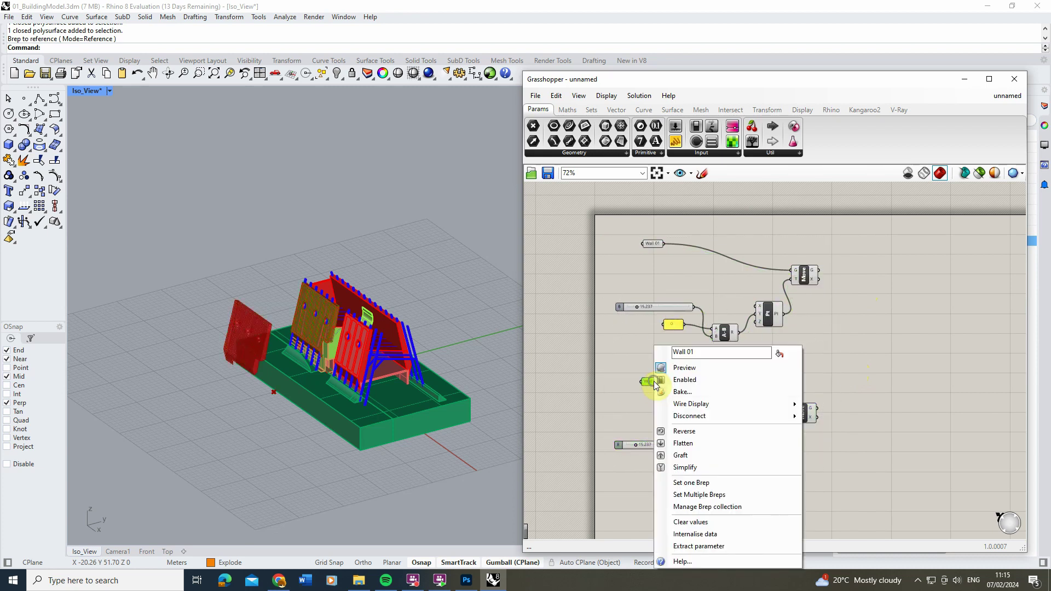
left_click(713, 484)
scroll(347, 288, "up", 5)
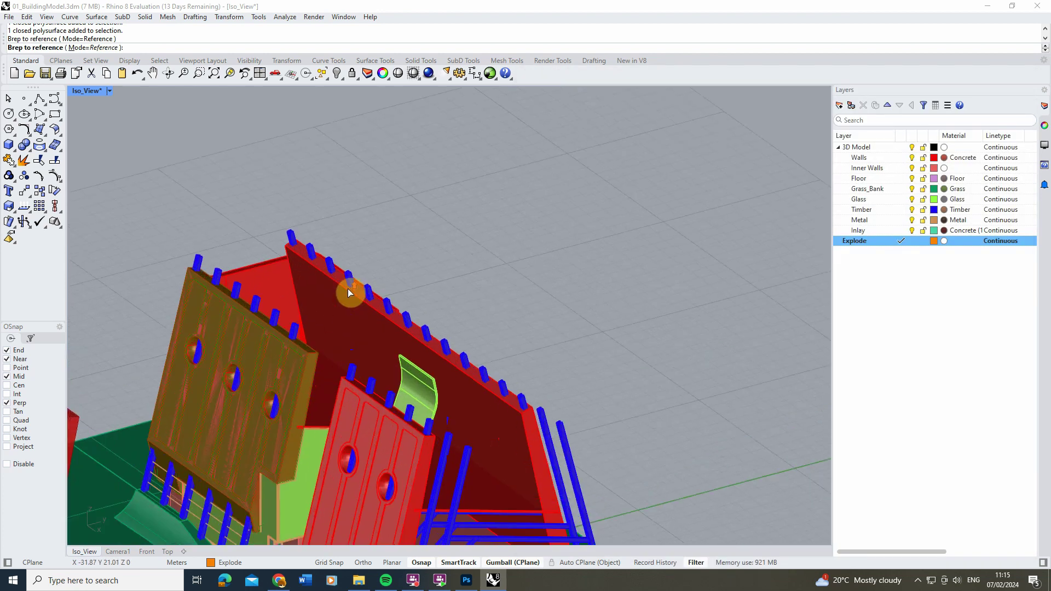
left_click(346, 290)
scroll(333, 265, "down", 8)
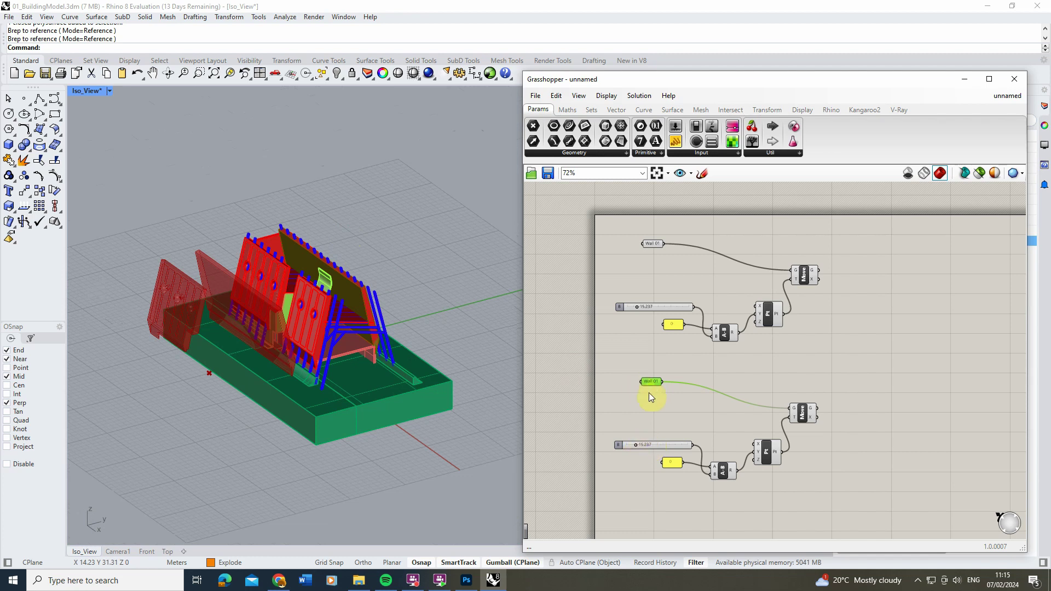
right_click(652, 386)
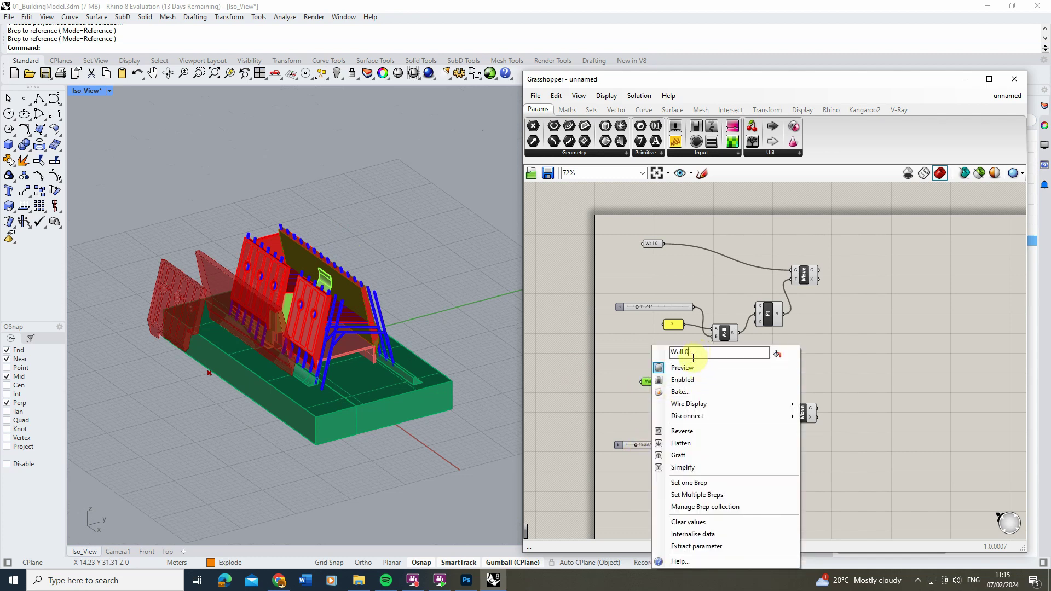
type("2")
left_click(609, 374)
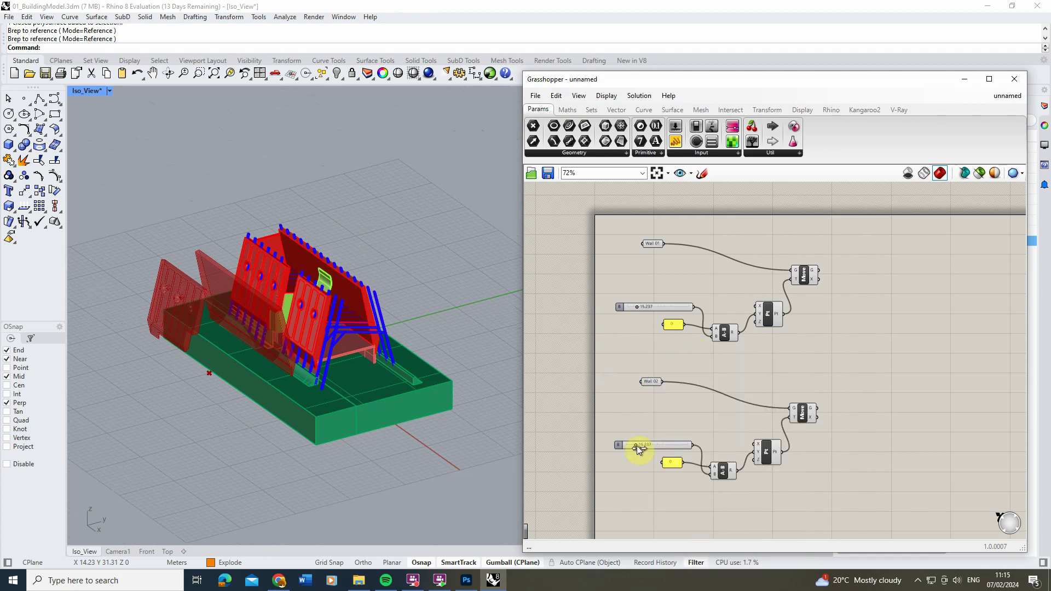
Wire the Wall 02 slider directly to its point's Y coordinate and delete the copied Subtraction component and 0 panel.
mouse_move(636, 446)
left_mouse_down()
mouse_move(645, 445)
mouse_move(627, 444)
mouse_move(653, 442)
mouse_move(619, 442)
mouse_move(637, 443)
left_mouse_up()
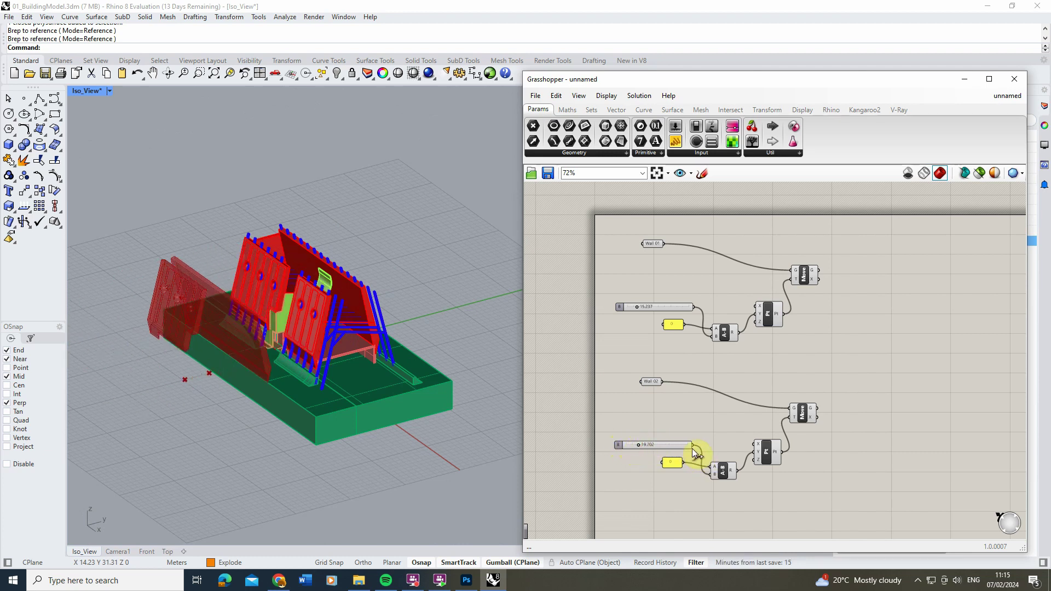
scroll(715, 475, "up", 3)
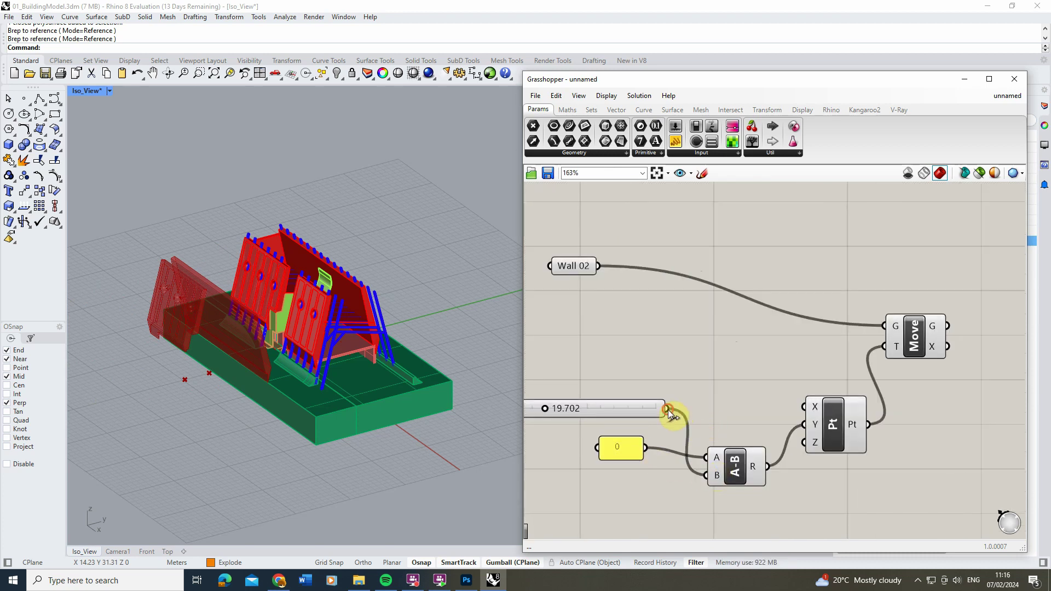
left_click_drag(667, 408, 612, 488)
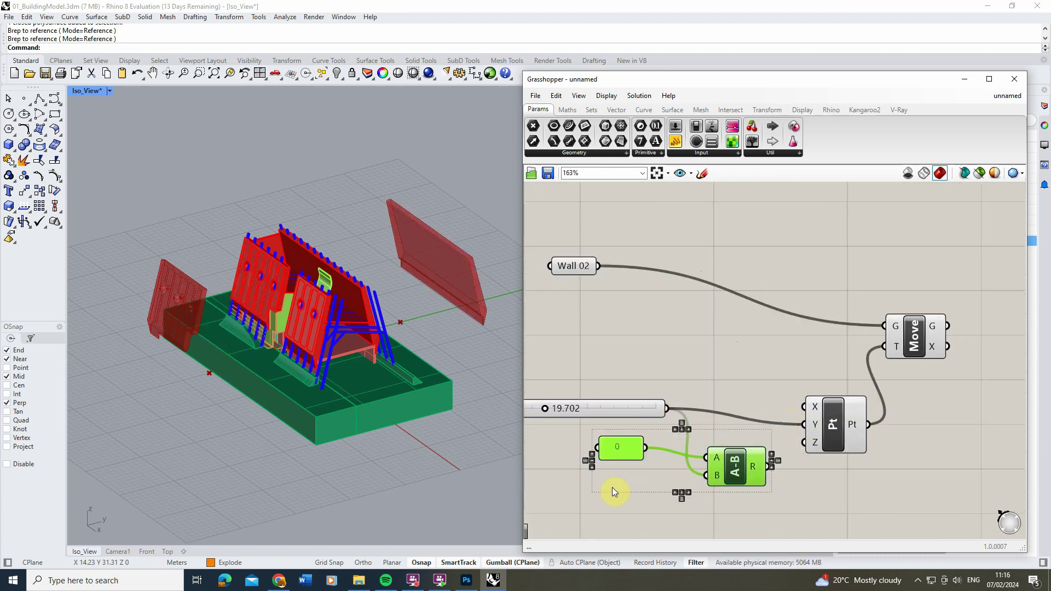
key("Delete")
scroll(639, 413, "down", 1)
Try out both wall sliders, setting Wall 02's Y coordinate to 16.525 and Wall 01's slider to 15.237.
left_click_drag(638, 413, 600, 411)
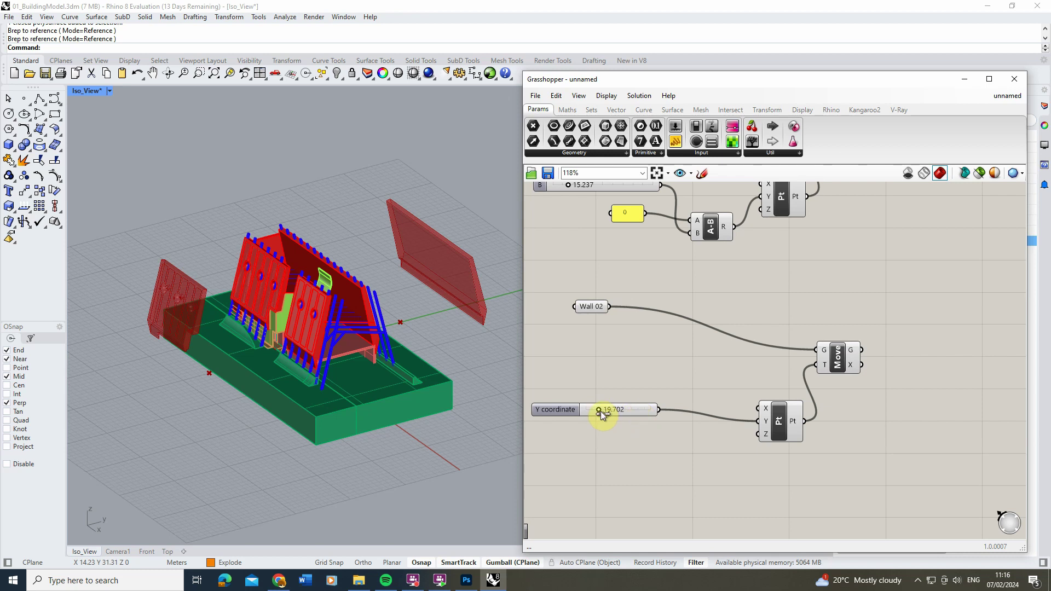
scroll(593, 339, "down", 1)
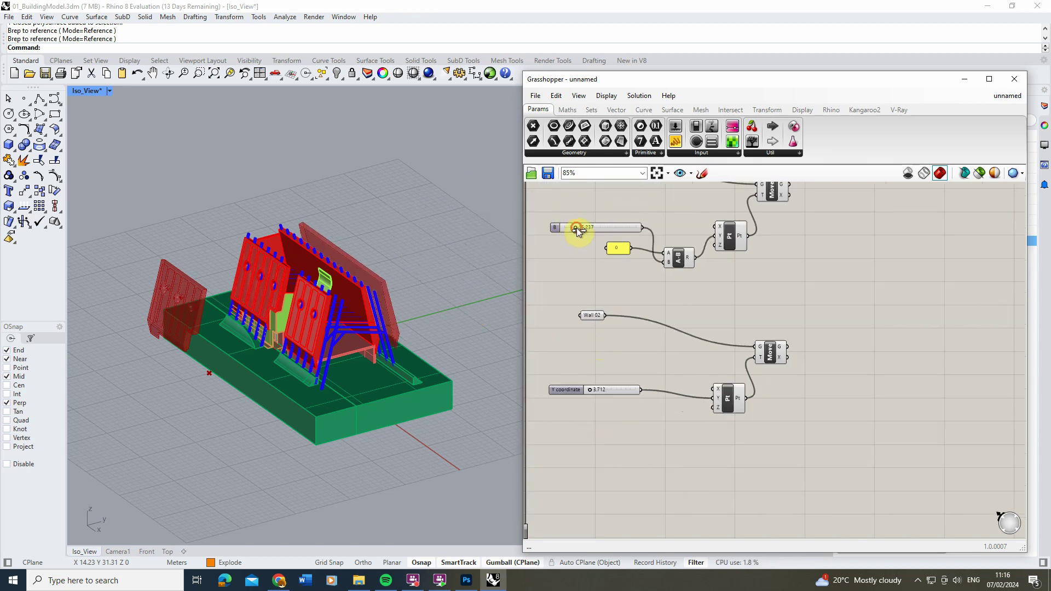
left_click_drag(577, 228, 575, 227)
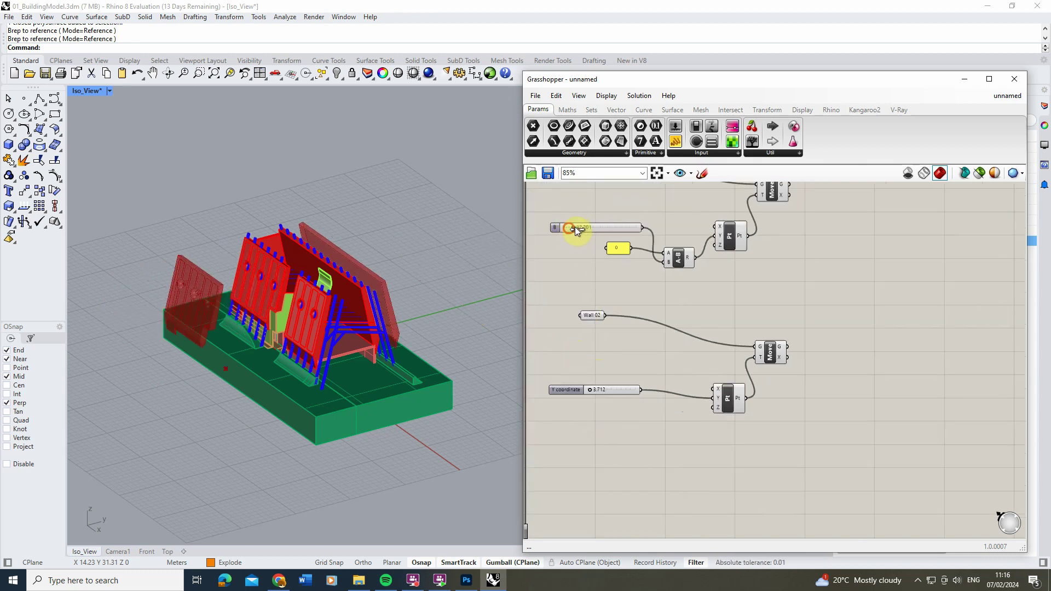
left_click_drag(588, 389, 594, 389)
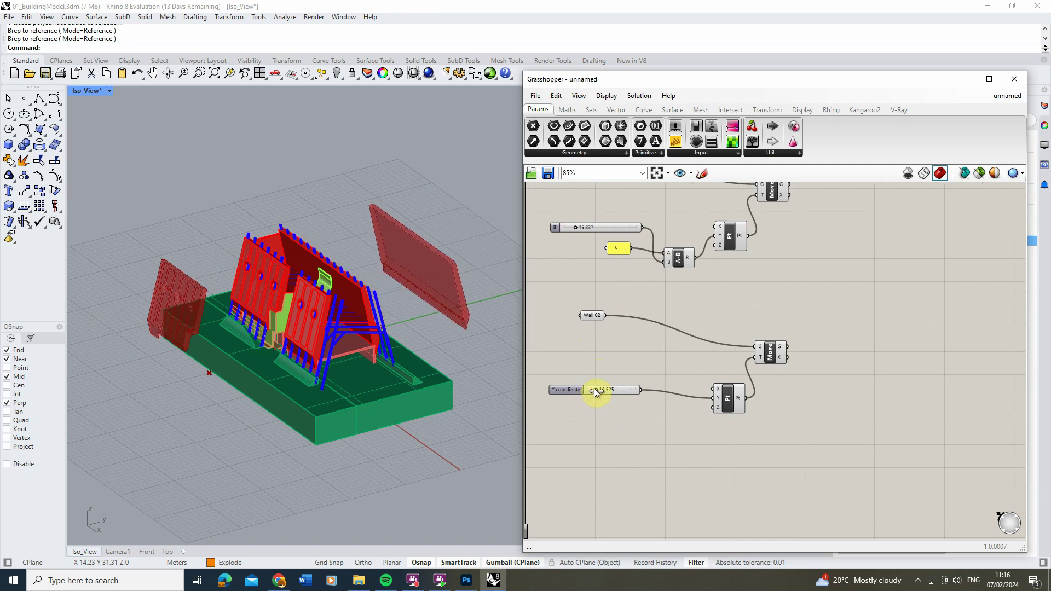
scroll(343, 233, "down", 2)
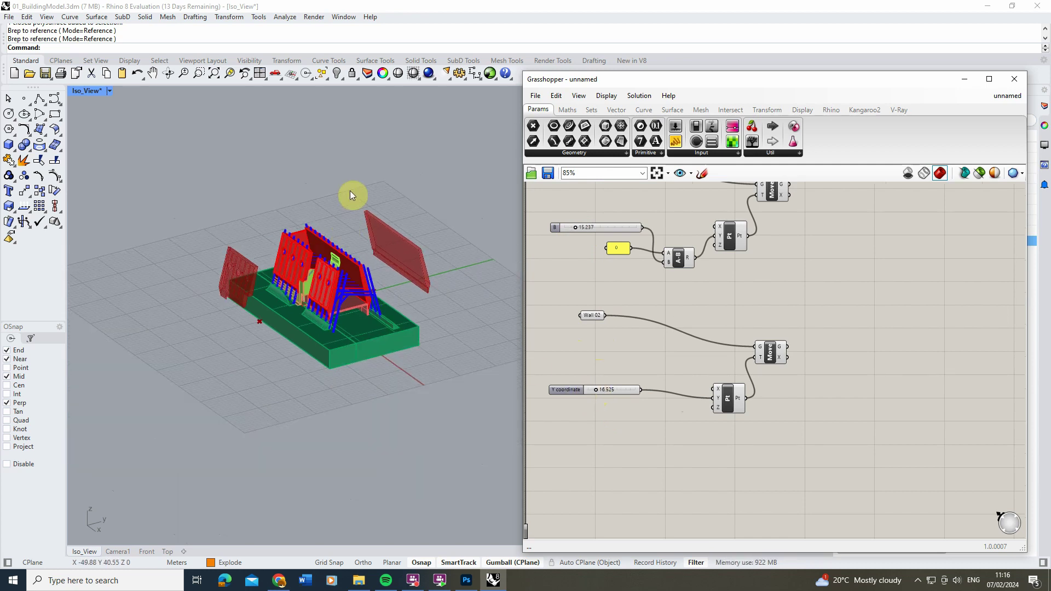
scroll(594, 235, "down", 2)
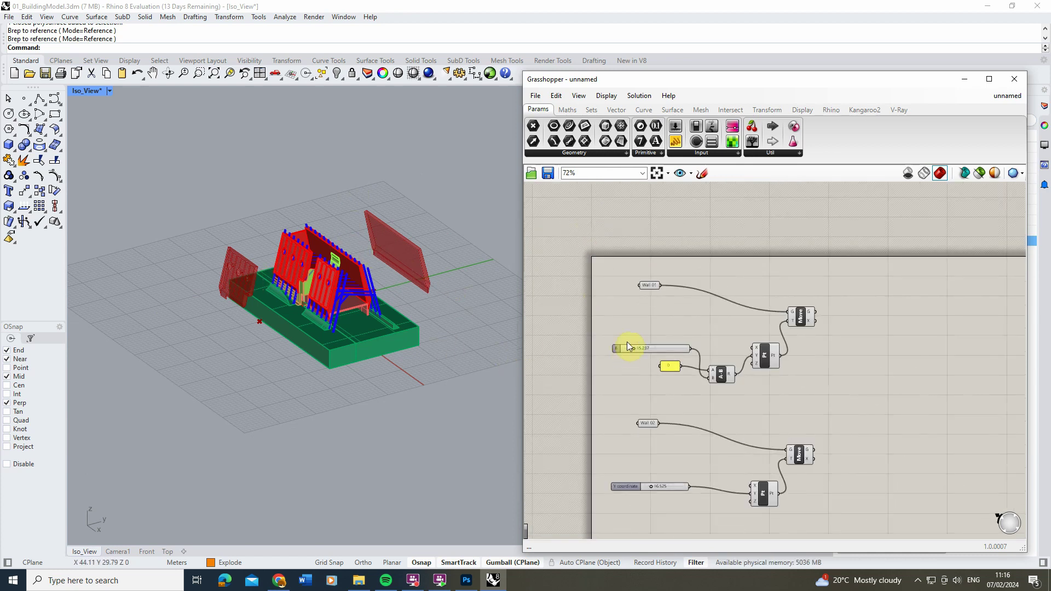
Set the Wall 01 slider to 21.488 and the Wall 02 Y coordinate slider to 35.710.
left_click_drag(634, 351, 639, 353)
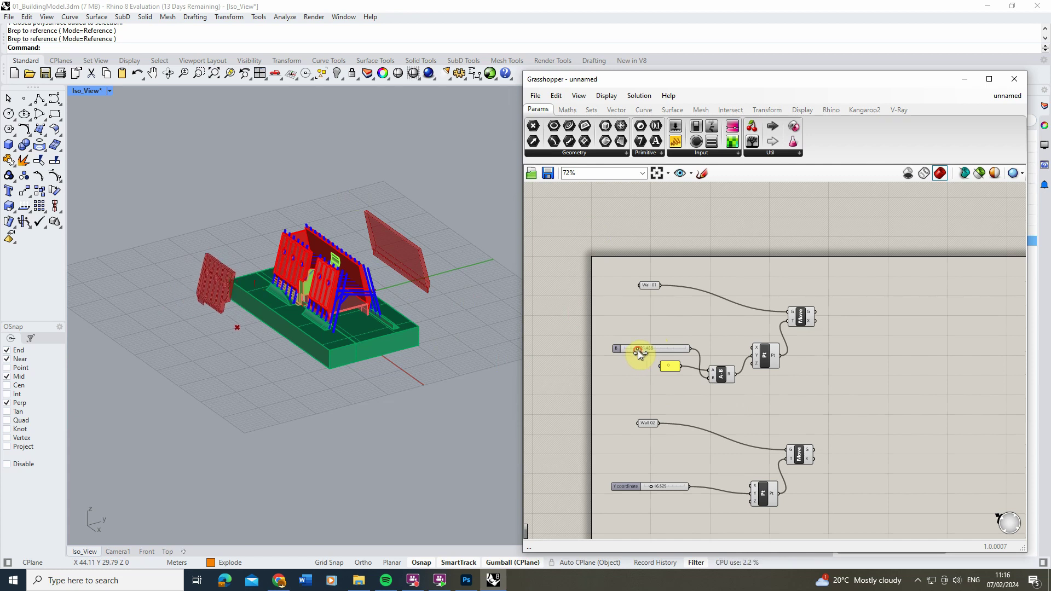
left_click_drag(651, 485, 653, 482)
left_click(766, 403)
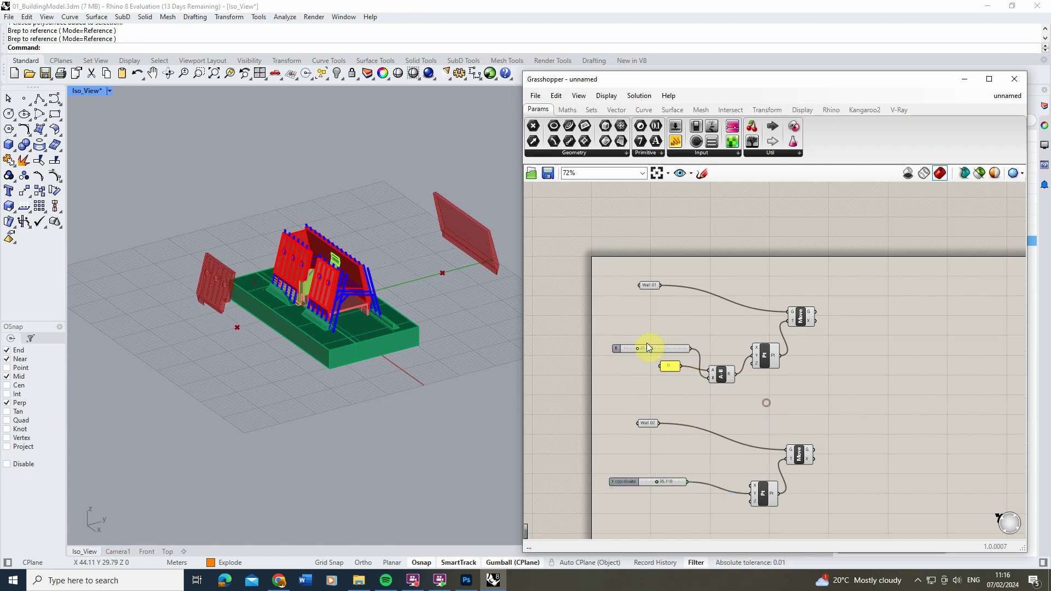
Rearrange the Wall 01 slider and the Wall 02 point and Move components into a tidier layout.
left_click_drag(650, 354, 655, 338)
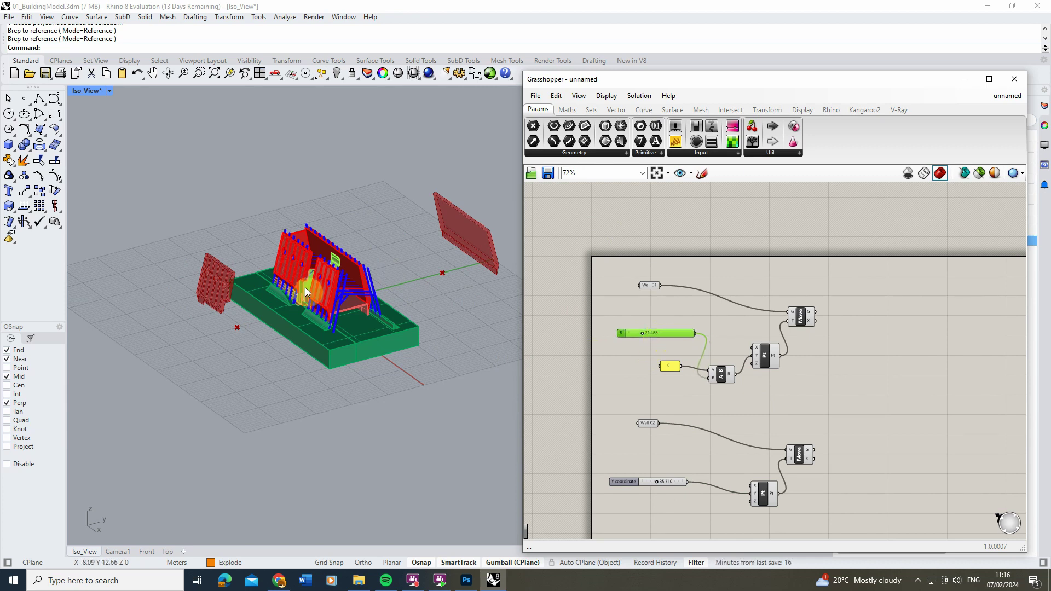
scroll(777, 478, "up", 2)
left_click(744, 464)
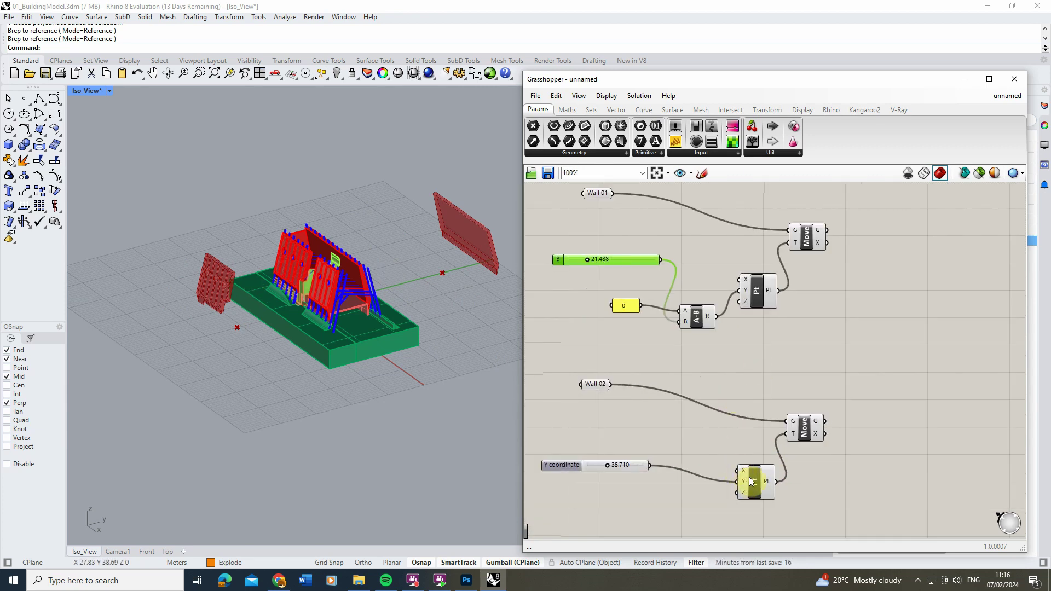
left_click_drag(814, 425, 839, 409)
left_click_drag(624, 259, 610, 259)
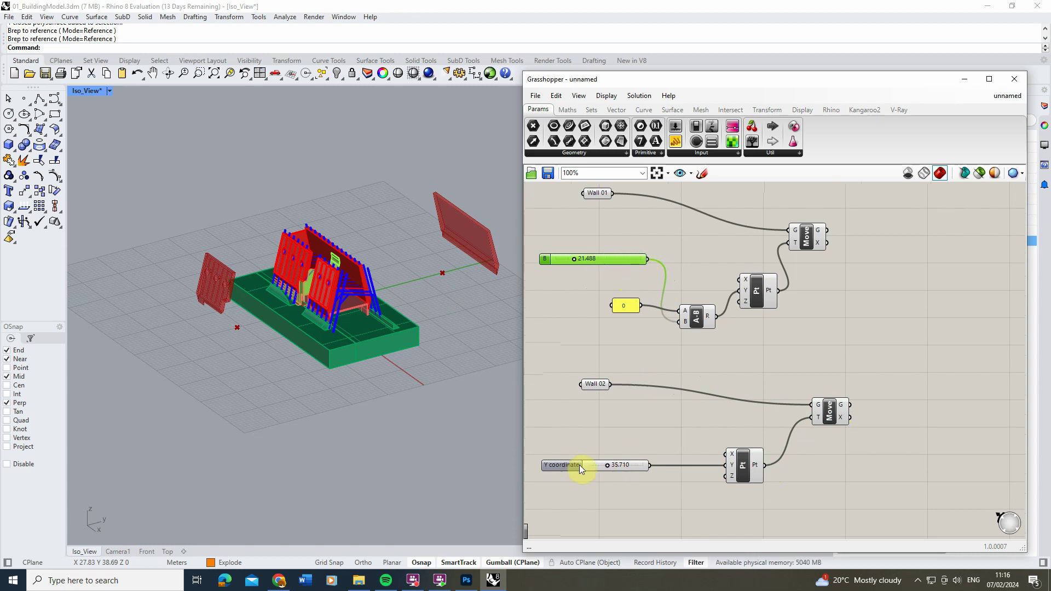
Connect the Wall 01 slider to the Wall 02 point's Y coordinate and delete the separate Y coordinate slider.
left_click_drag(648, 260, 725, 466)
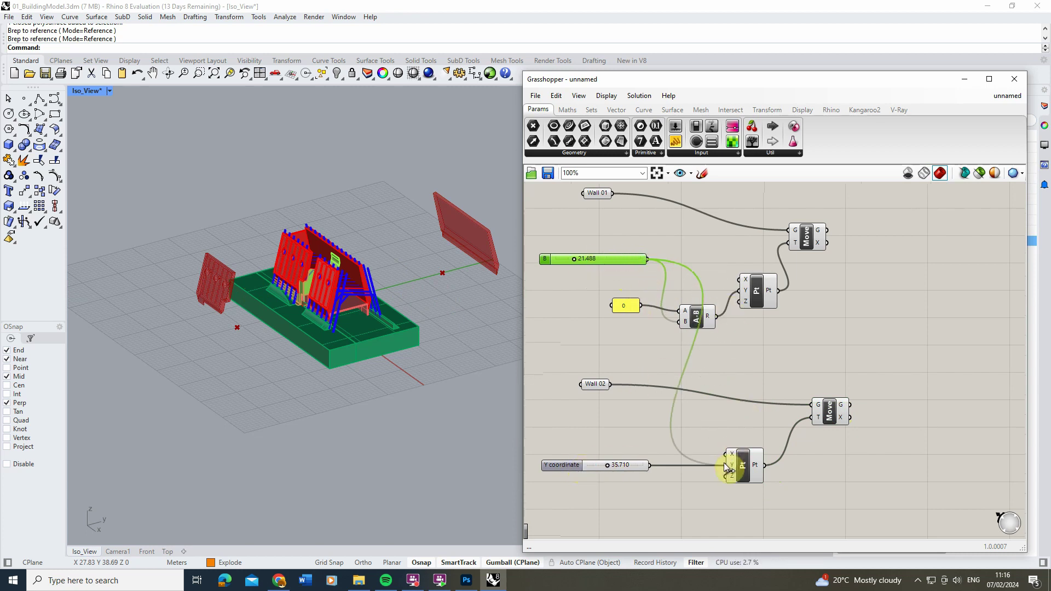
left_click(603, 465)
key("Delete")
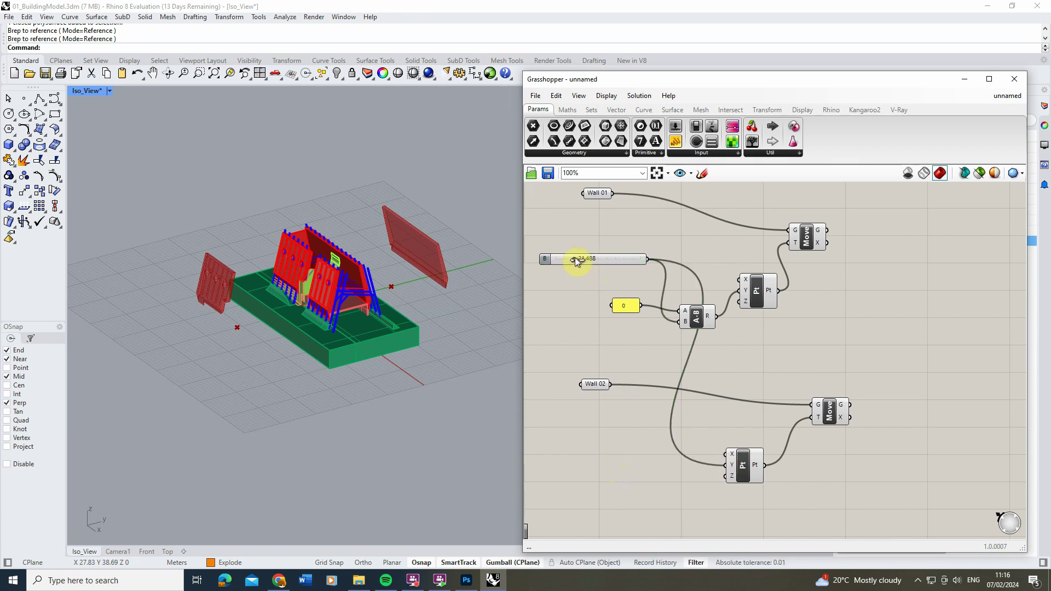
Set the shared slider to 16.972, place it between the two wall groups and reposition the Wall 02 parameter and point.
left_click_drag(575, 258, 611, 345)
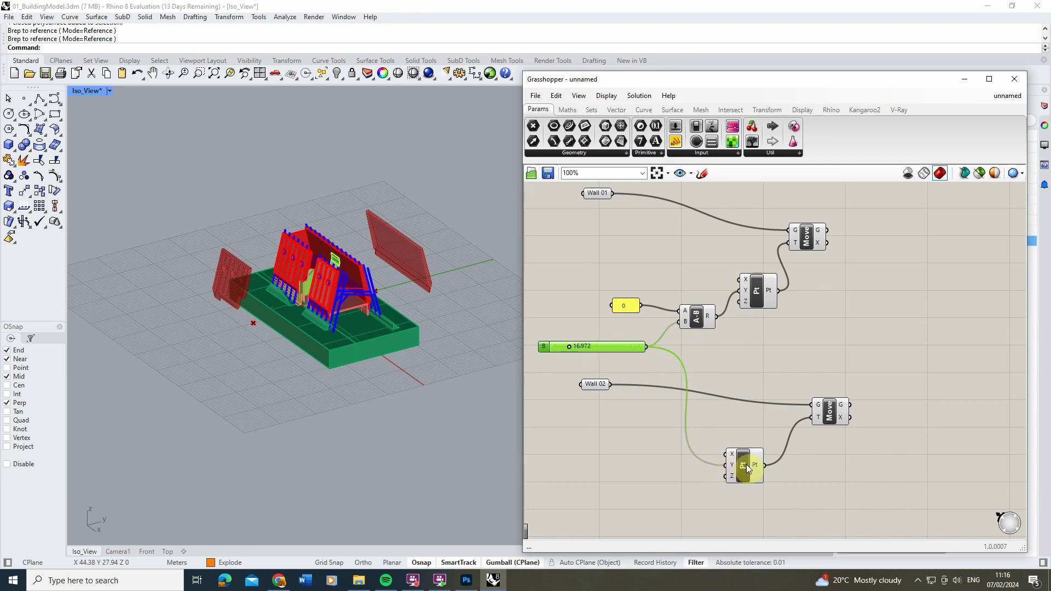
left_click_drag(748, 461, 741, 448)
left_click_drag(593, 383, 609, 392)
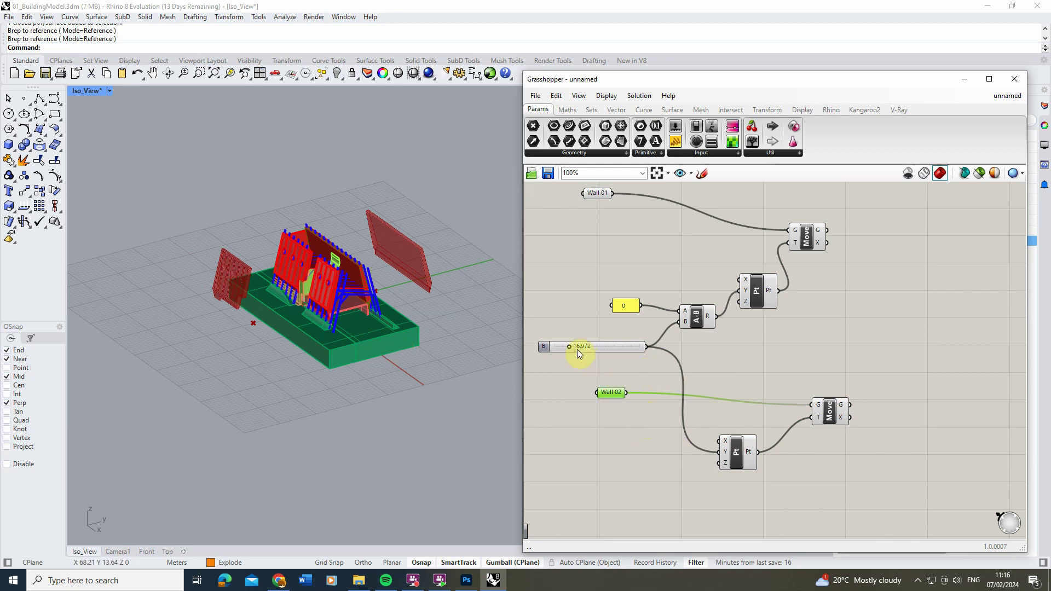
Set the slider shared by the two walls to 18.907 and nudge it slightly along the canvas.
mouse_move(570, 349)
left_mouse_down()
mouse_move(560, 348)
mouse_move(576, 345)
left_mouse_up()
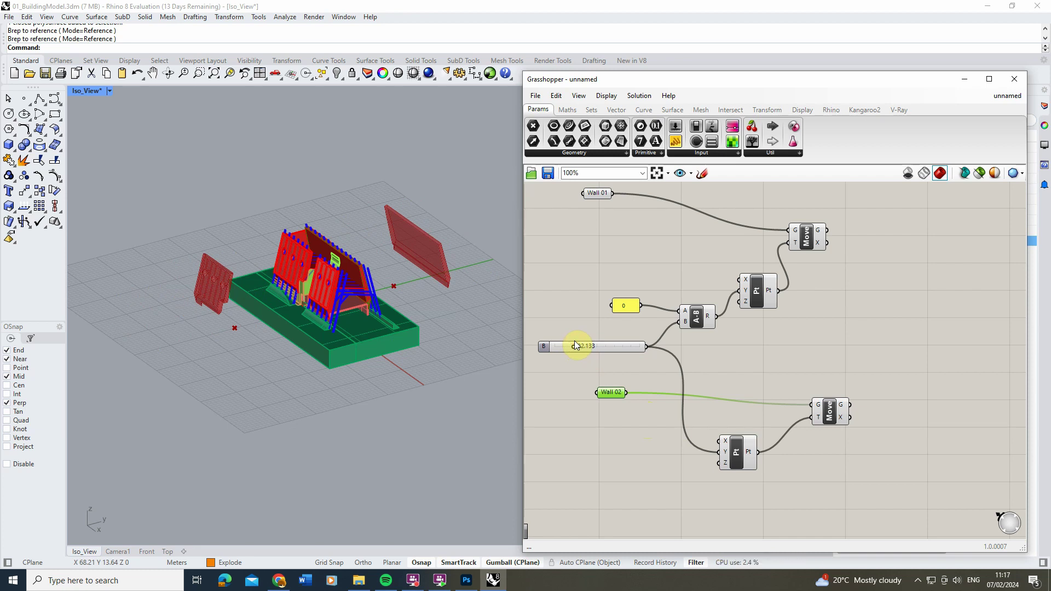
mouse_move(576, 351)
left_mouse_down()
mouse_move(591, 348)
mouse_move(570, 353)
left_mouse_up()
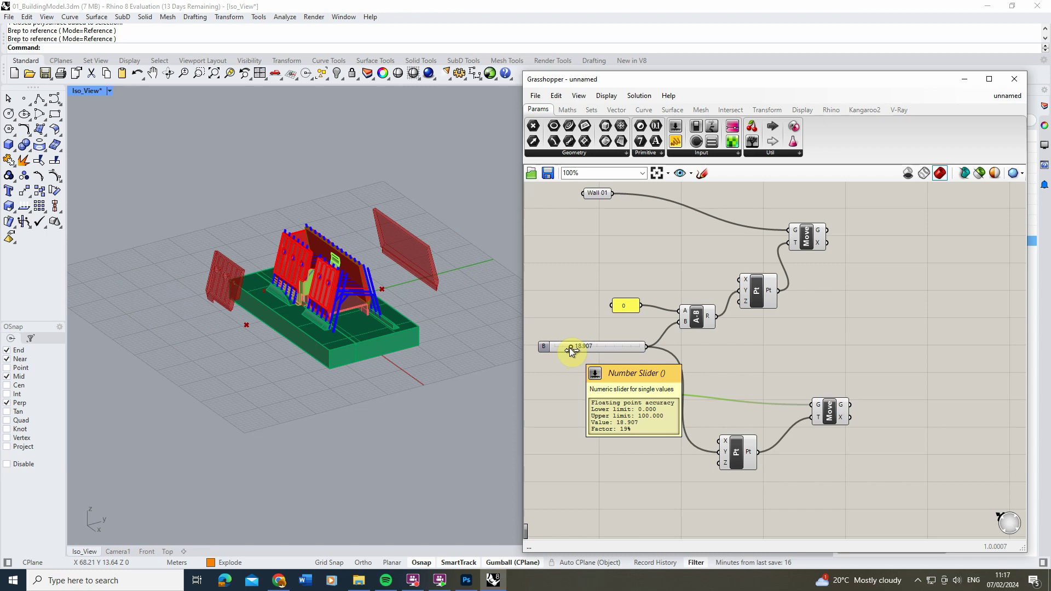
left_click_drag(570, 350, 574, 351)
Duplicate the Wall 02 parameter with its point and Move components and place the copy below the original.
left_click(851, 490)
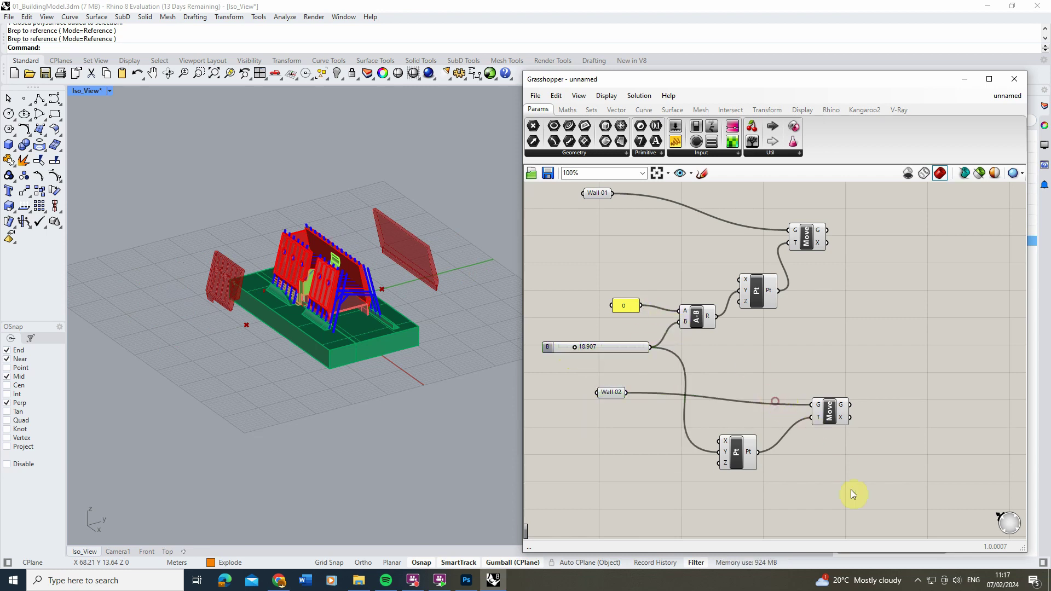
left_click_drag(852, 492, 601, 378)
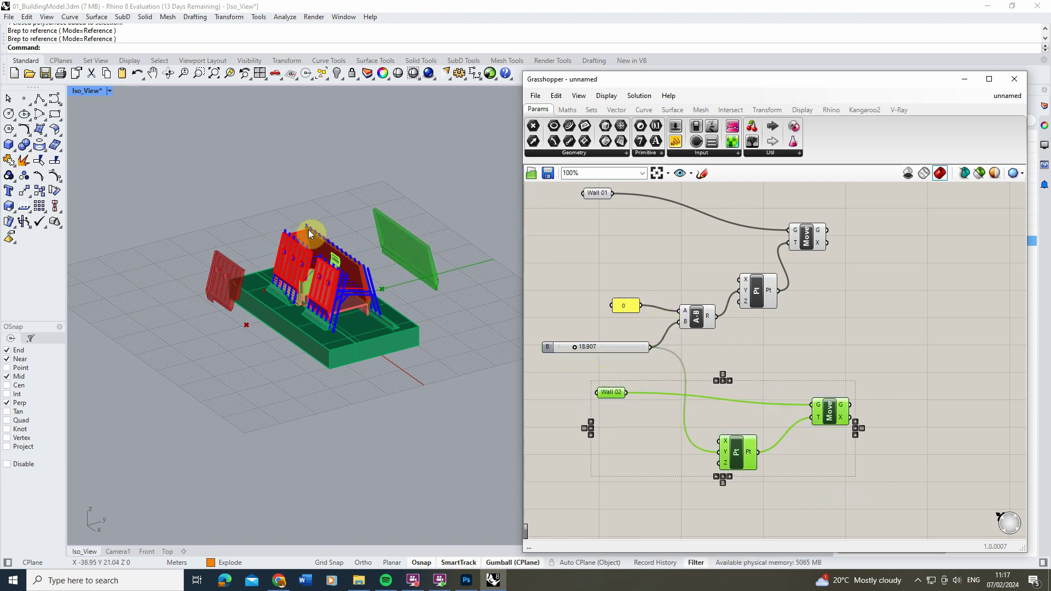
key("ctrl+c")
key("ctrl+v")
scroll(683, 302, "down", 2)
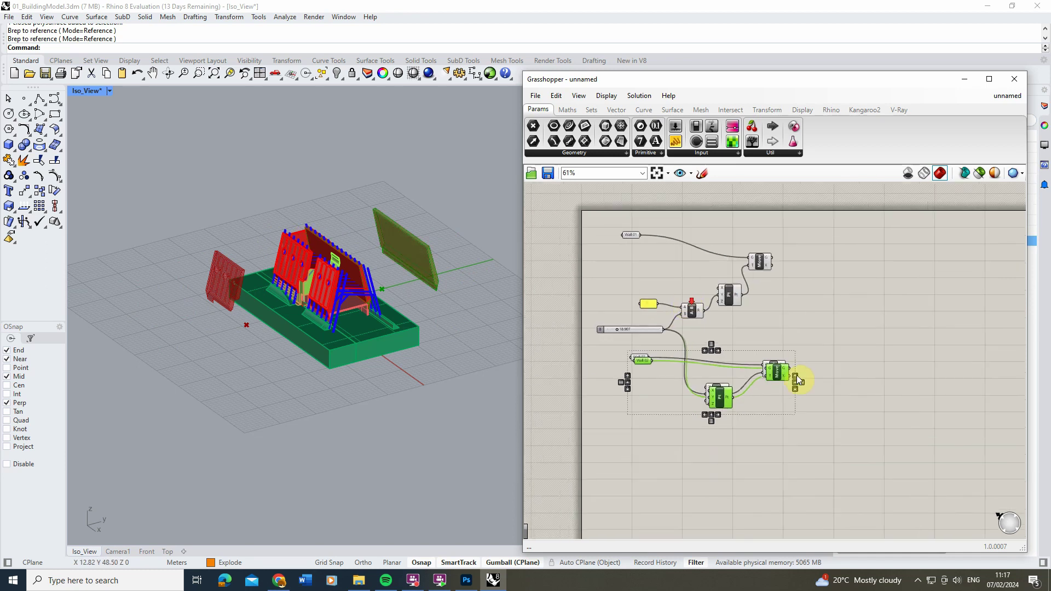
left_click_drag(774, 369, 778, 420)
left_click(674, 481)
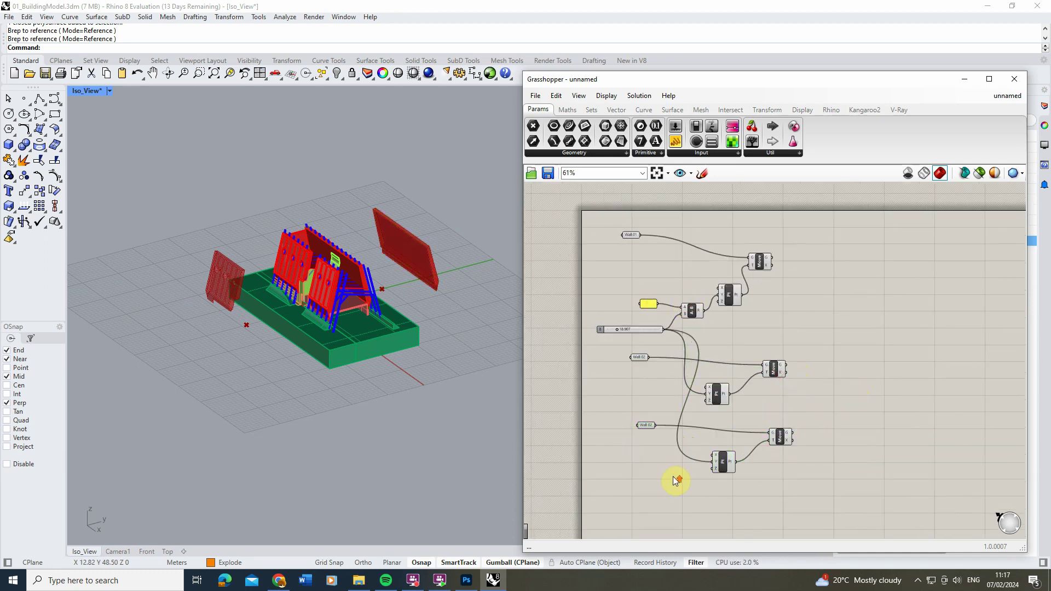
Reassign the copied Wall 02 parameter to the L-shaped end wall of the building as a single Brep.
scroll(657, 419, "up", 2)
left_click(630, 394)
right_click(631, 400)
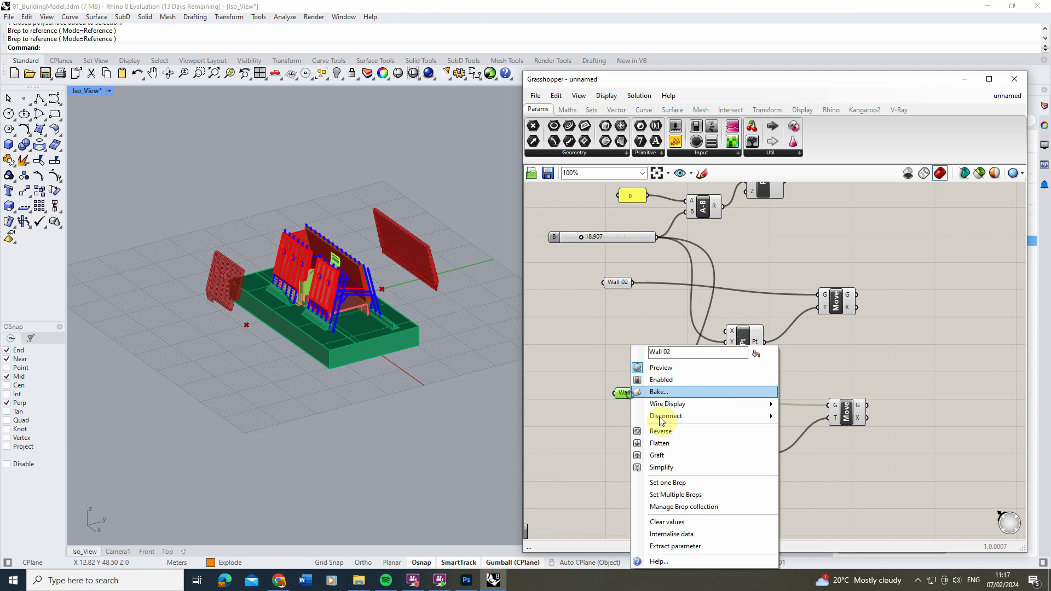
left_click(674, 481)
scroll(294, 235, "up", 5)
left_click(307, 240)
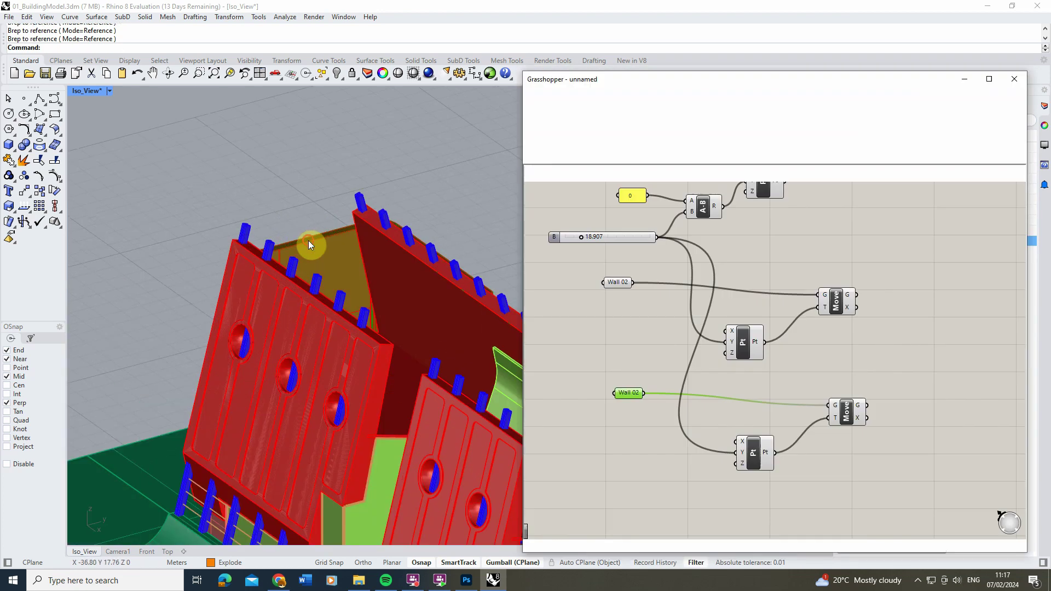
Rewire the shared slider from the copied point's Y coordinate to its X coordinate and set the slider to 42.436.
scroll(661, 302, "down", 3)
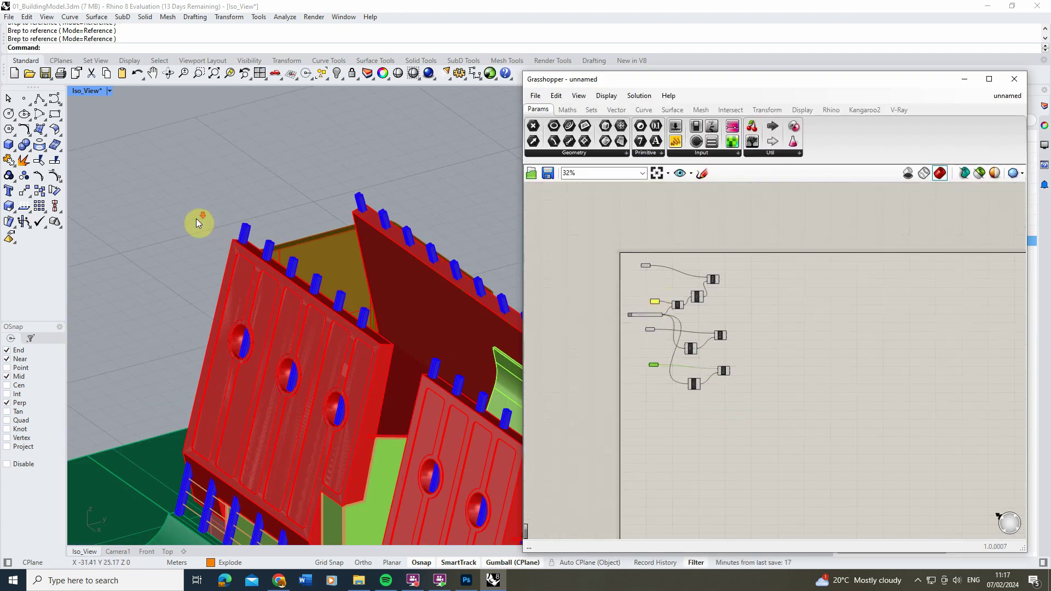
scroll(201, 220, "down", 5)
scroll(663, 341, "up", 3)
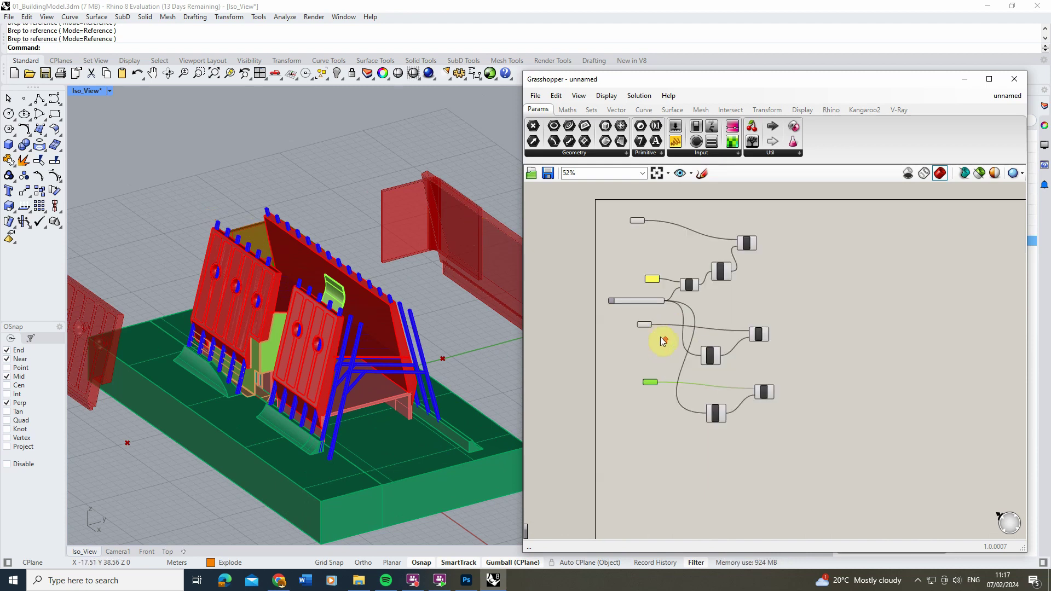
scroll(663, 341, "up", 3)
left_click_drag(604, 278, 606, 281)
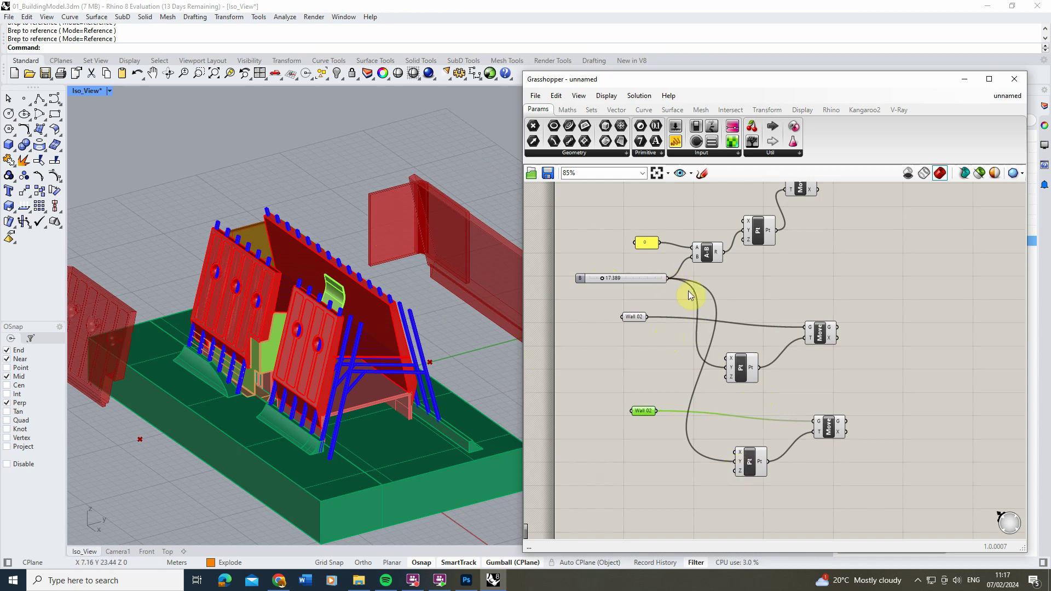
left_click_drag(668, 282, 737, 462, "ctrl")
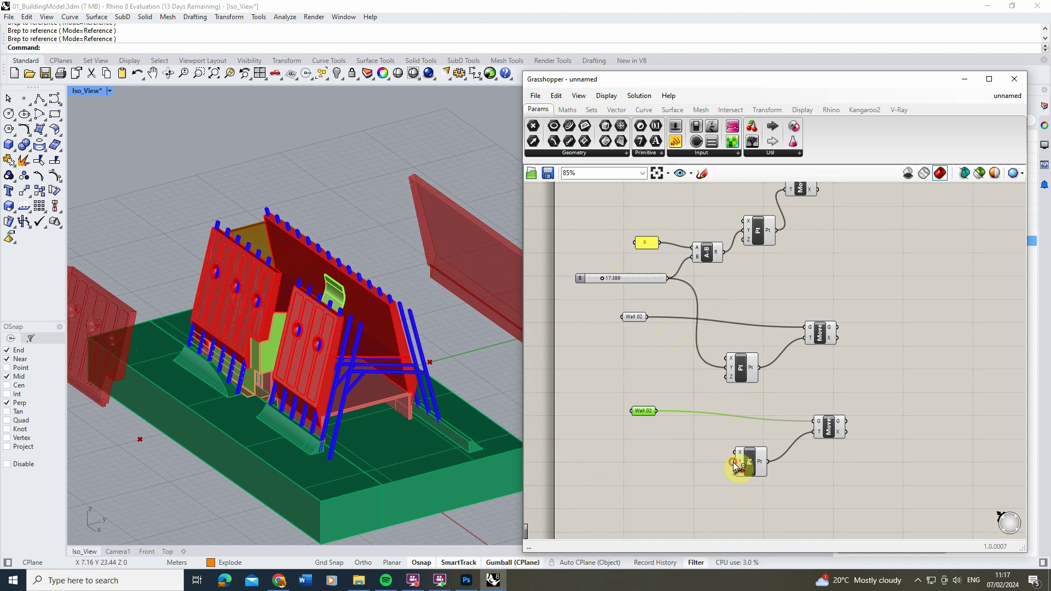
left_click_drag(668, 282, 736, 452)
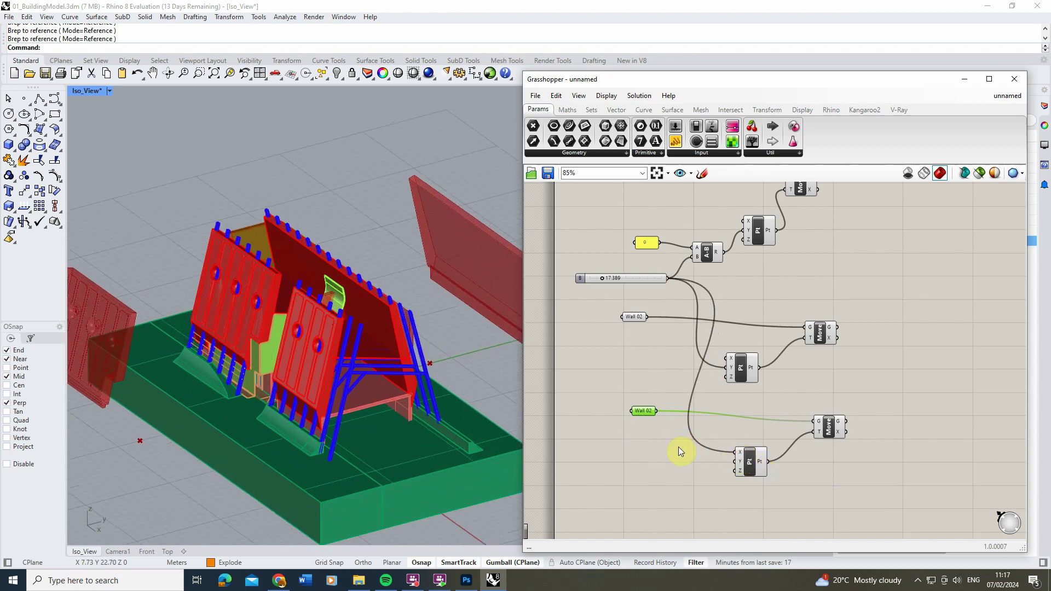
left_click_drag(598, 278, 622, 278)
Duplicate the zero panel and subtraction beside the third wall's point and connect the subtraction result to its X coordinate.
scroll(438, 361, "down", 3)
left_click_drag(706, 215, 657, 461)
scroll(709, 504, "up", 3)
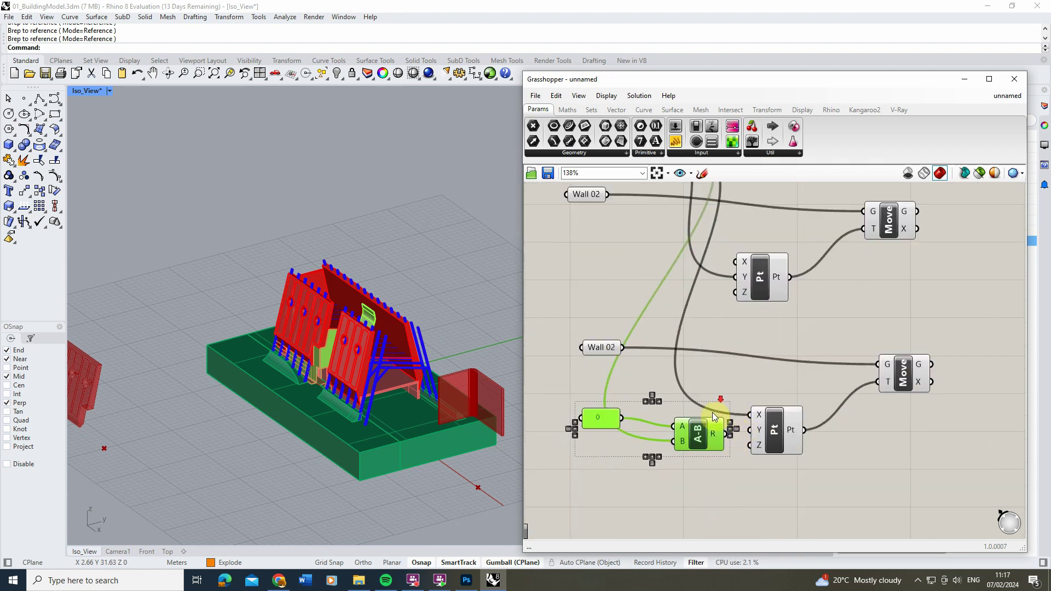
scroll(714, 409, "down", 3)
left_click_drag(674, 240, 740, 388)
scroll(704, 423, "up", 5)
scroll(707, 419, "down", 4)
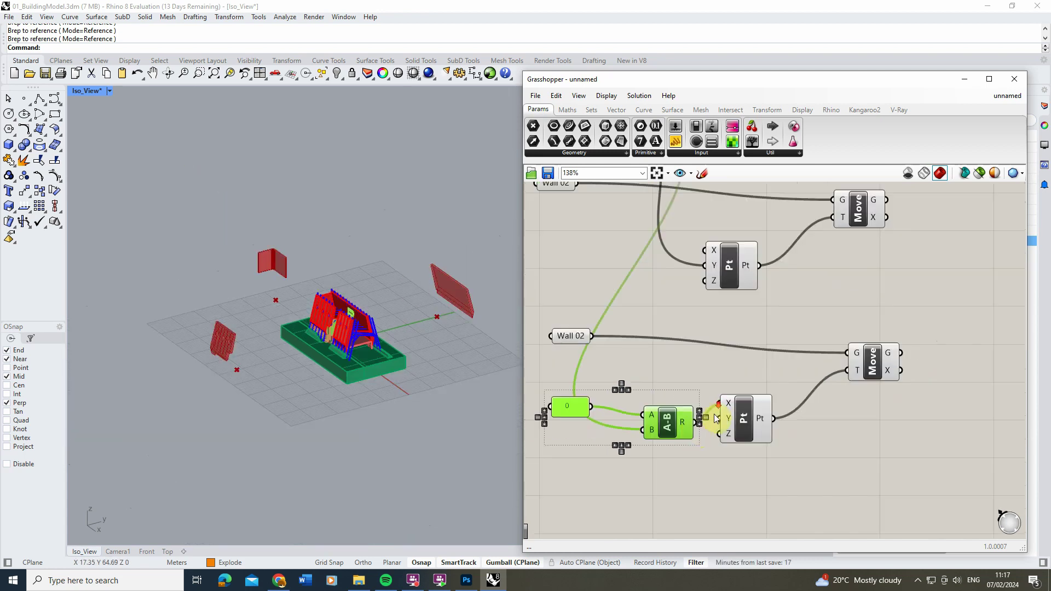
Rearrange the third wall's zero panel, subtraction, point and Move components into a compact row.
scroll(716, 419, "down", 3)
left_click_drag(796, 483, 599, 371)
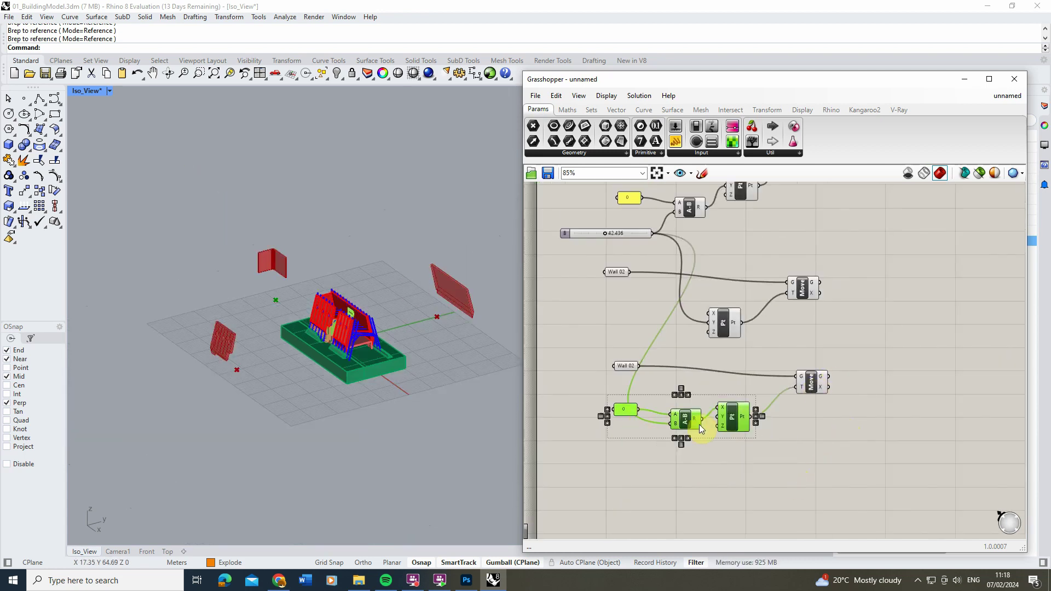
left_click_drag(688, 422, 714, 409)
left_click_drag(821, 389, 867, 380)
left_click(816, 441)
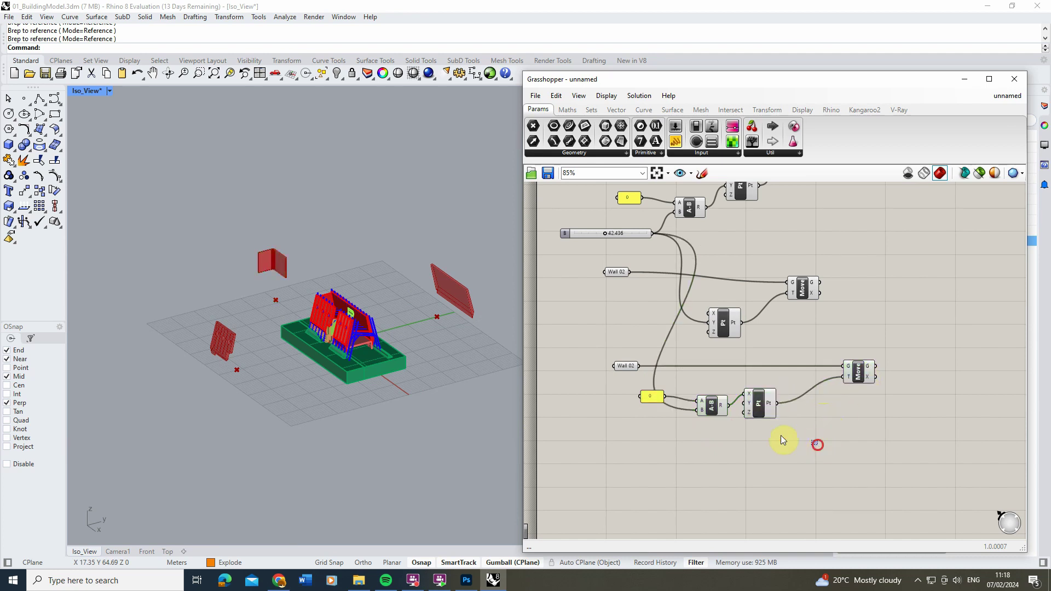
left_click_drag(797, 446, 638, 388)
left_click_drag(750, 417, 794, 401)
left_click_drag(856, 370, 861, 386)
Tidy the Wall 02 point and Move components, then line up the Wall 01 subtraction, point and Move components.
left_click_drag(809, 288, 844, 294)
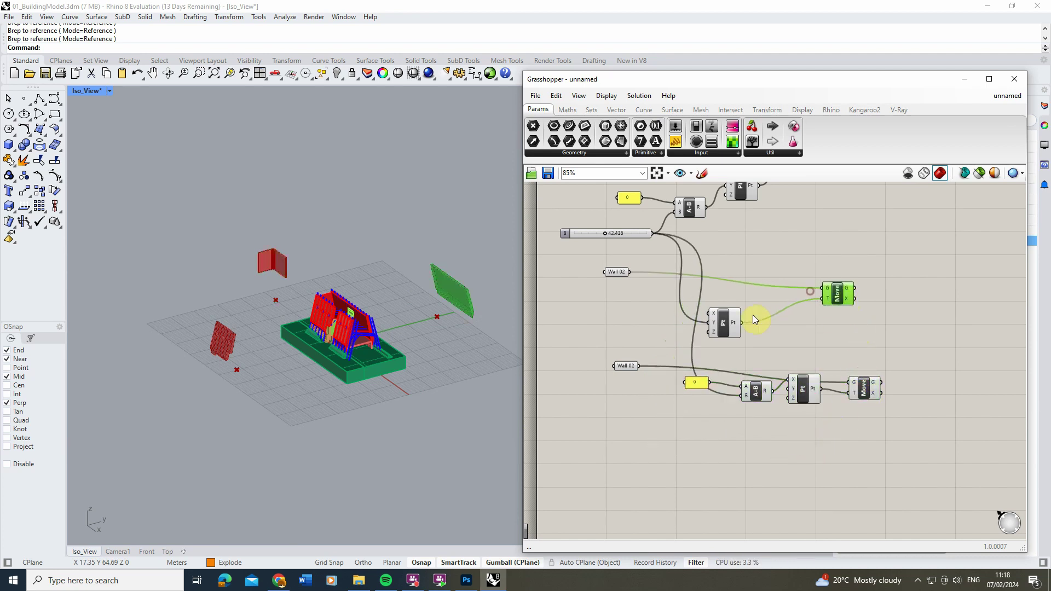
left_click_drag(723, 323, 755, 296)
scroll(792, 331, "down", 2)
scroll(792, 330, "up", 4)
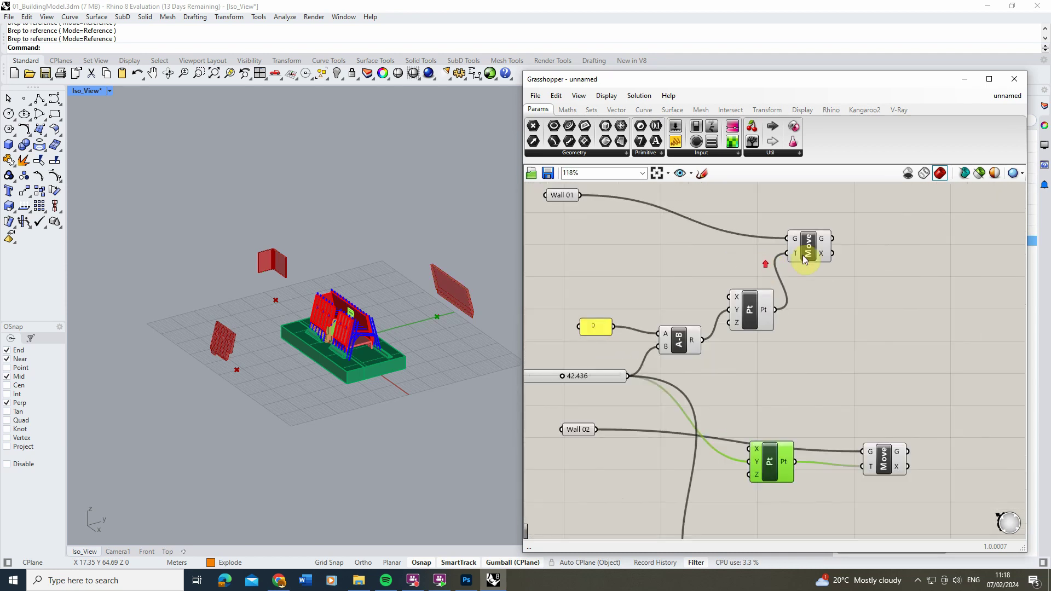
left_click_drag(803, 251, 852, 277)
left_click_drag(753, 311, 770, 301)
left_click_drag(680, 340, 659, 319)
Rename the copied wall parameter to Wall 03.
scroll(698, 307, "down", 4)
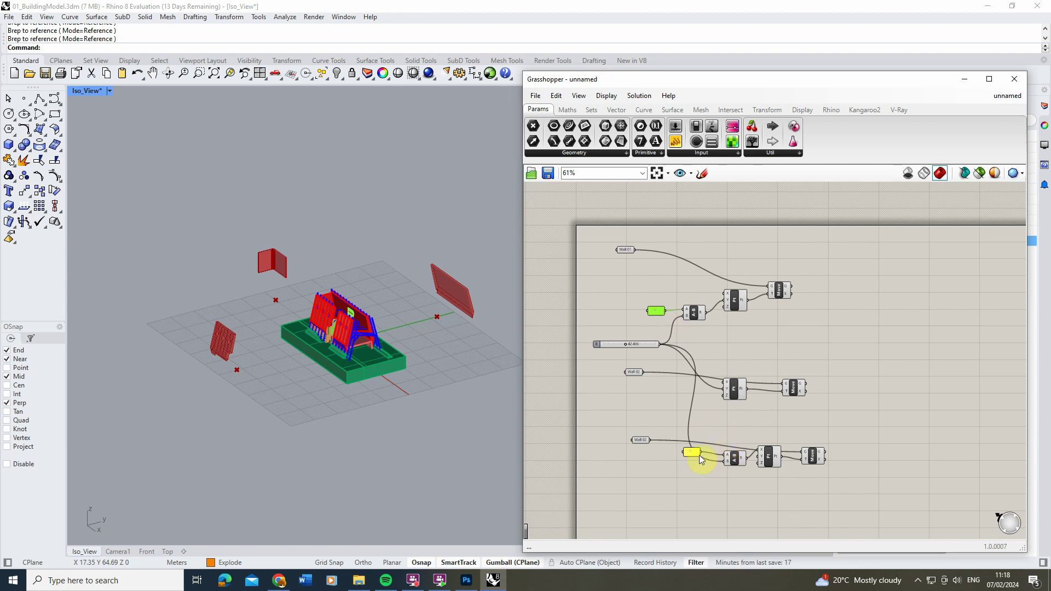
scroll(638, 439, "up", 4)
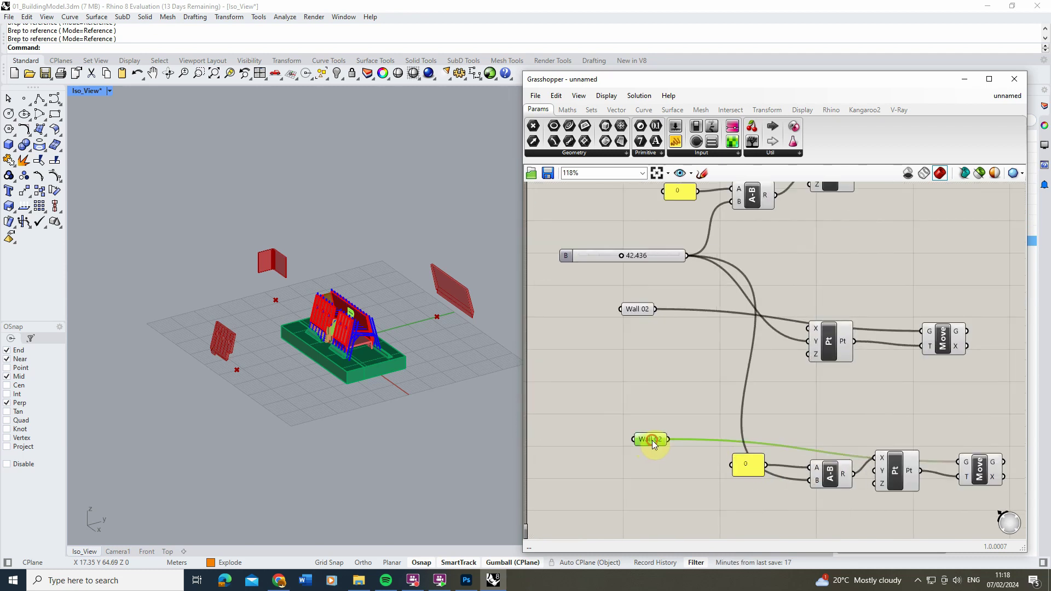
right_click(648, 439)
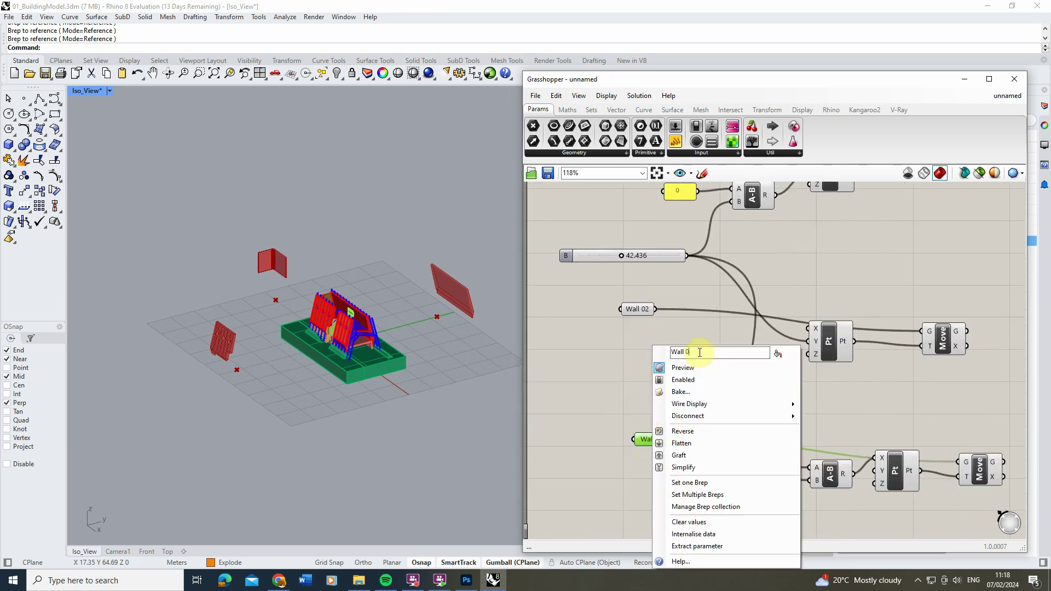
type("3")
key("Return")
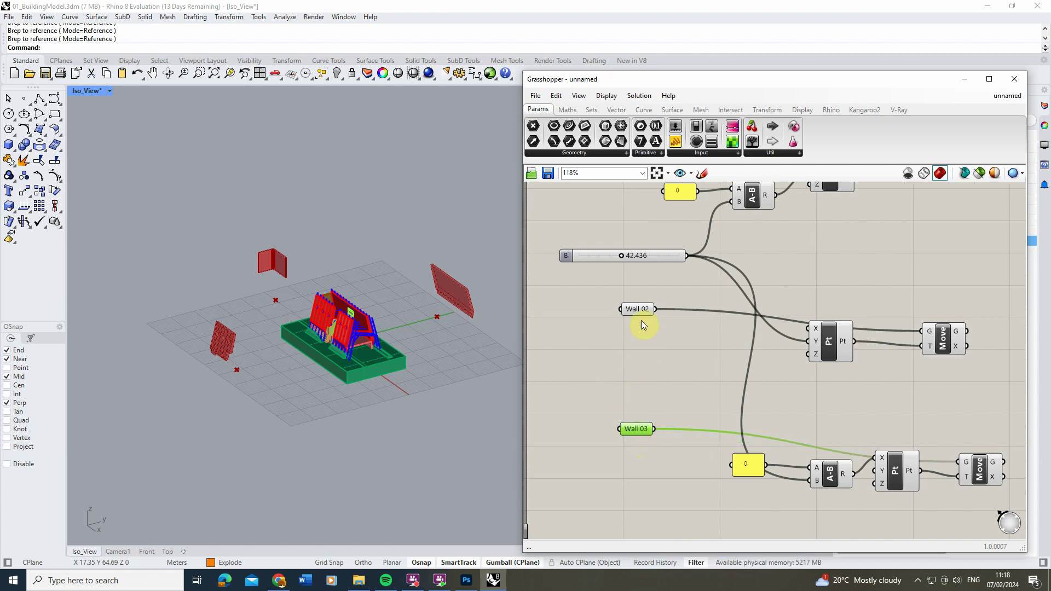
Set the shared slider to 30.920 and inspect the exploded walls around the building in the viewport.
left_click(637, 310)
scroll(646, 317, "down", 3)
scroll(646, 316, "up", 2)
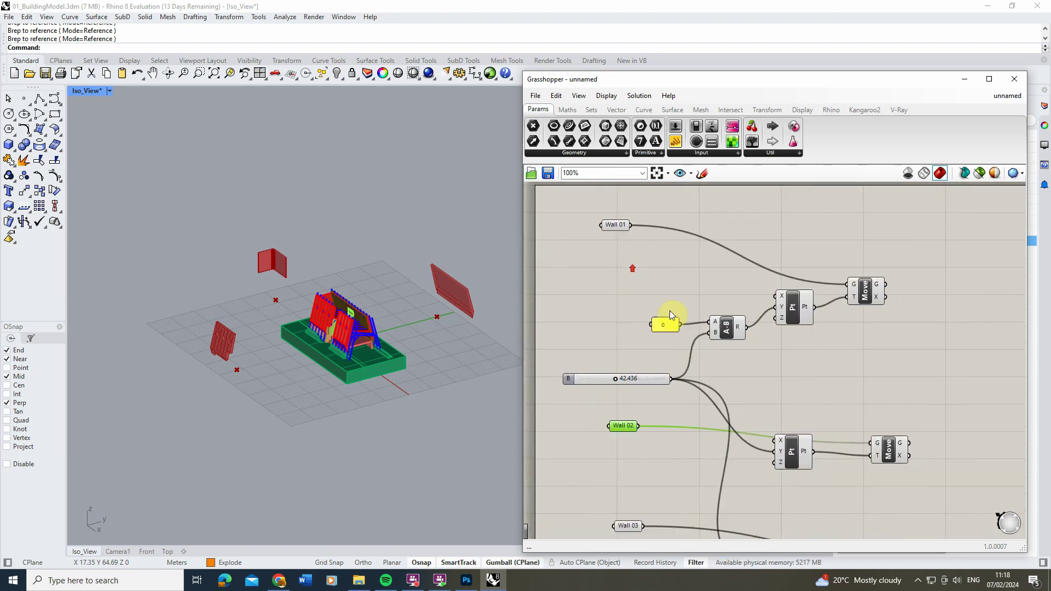
left_click(614, 226)
scroll(615, 323, "down", 3)
scroll(616, 316, "up", 4)
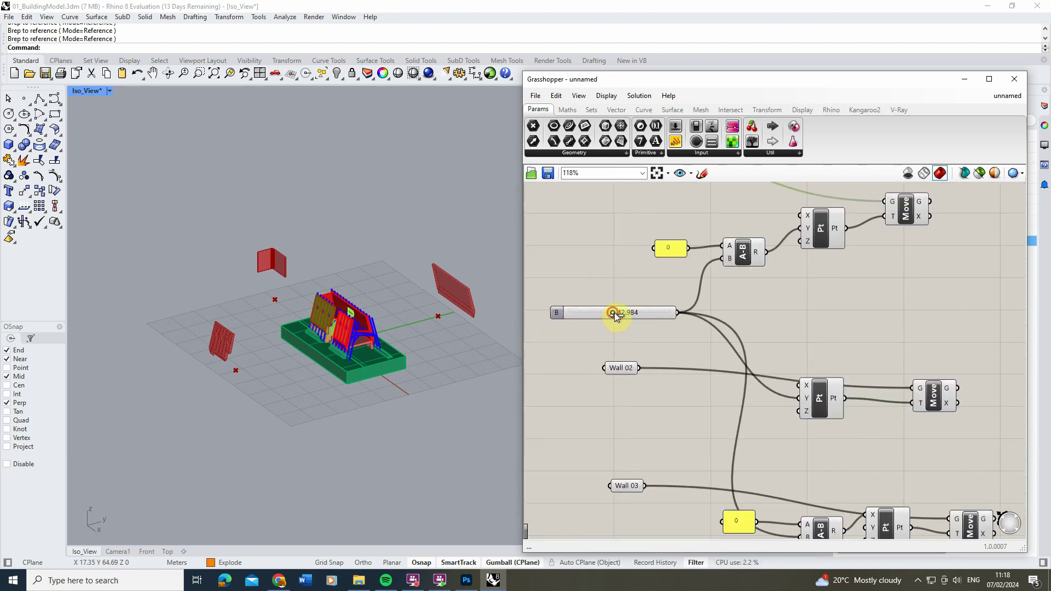
mouse_move(615, 315)
left_mouse_down()
mouse_move(643, 314)
mouse_move(586, 329)
mouse_move(632, 320)
mouse_move(601, 315)
left_mouse_up()
scroll(337, 320, "up", 3)
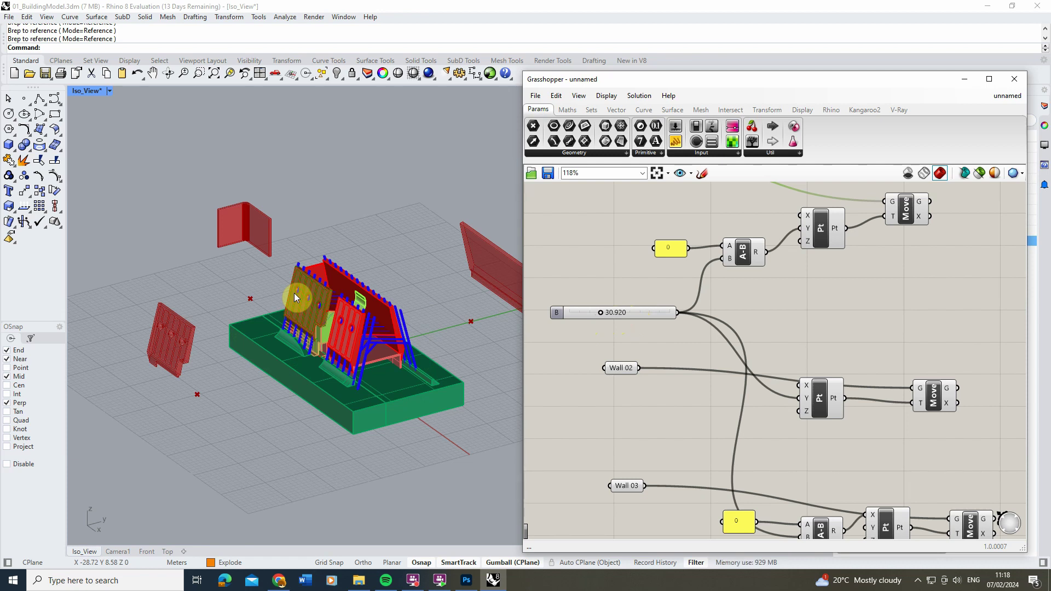
scroll(219, 258, "down", 3)
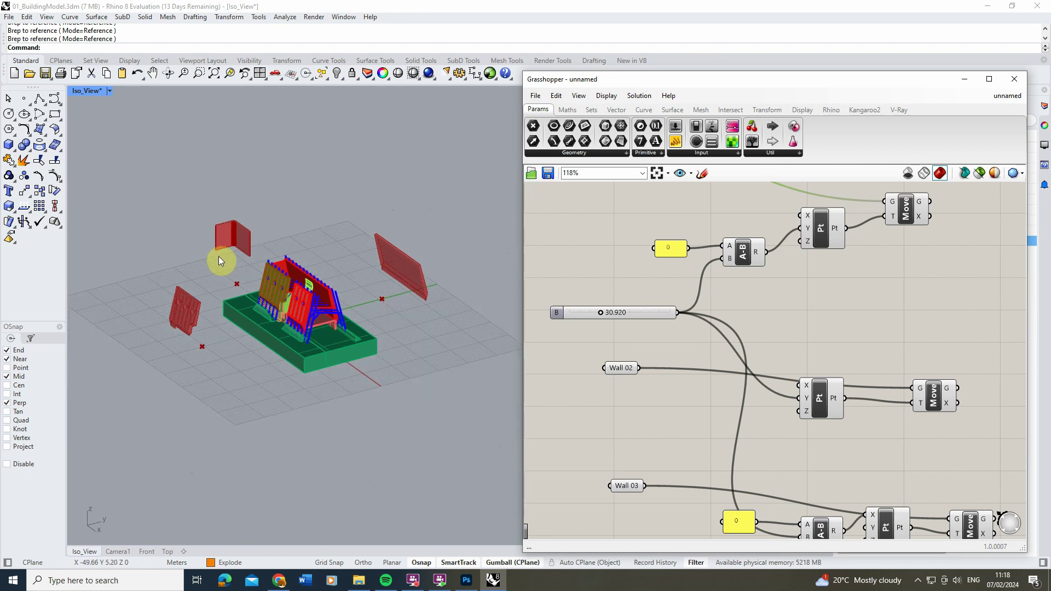
scroll(248, 261, "up", 5)
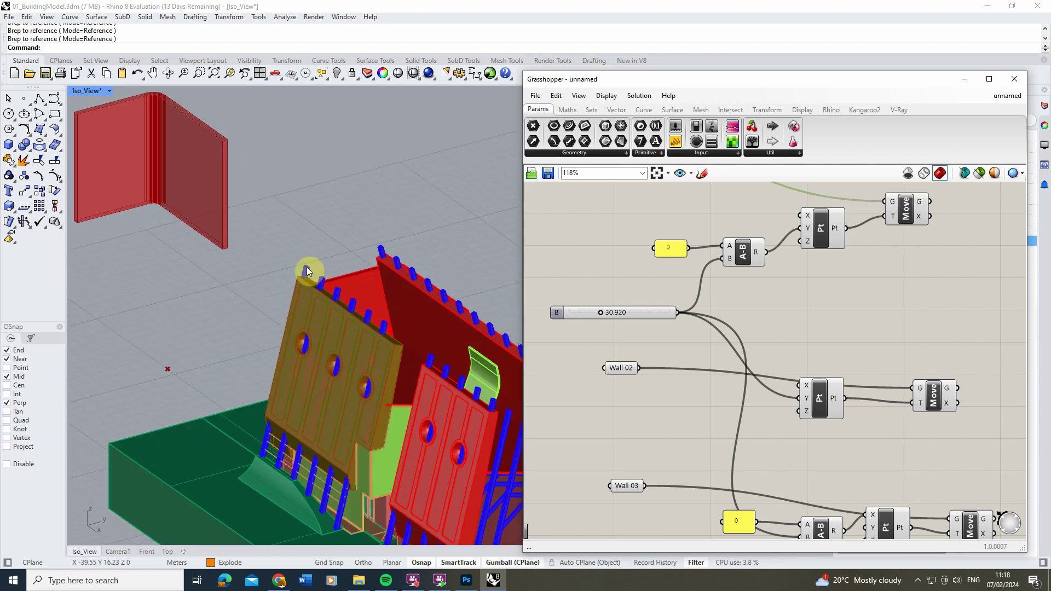
scroll(275, 248, "down", 4)
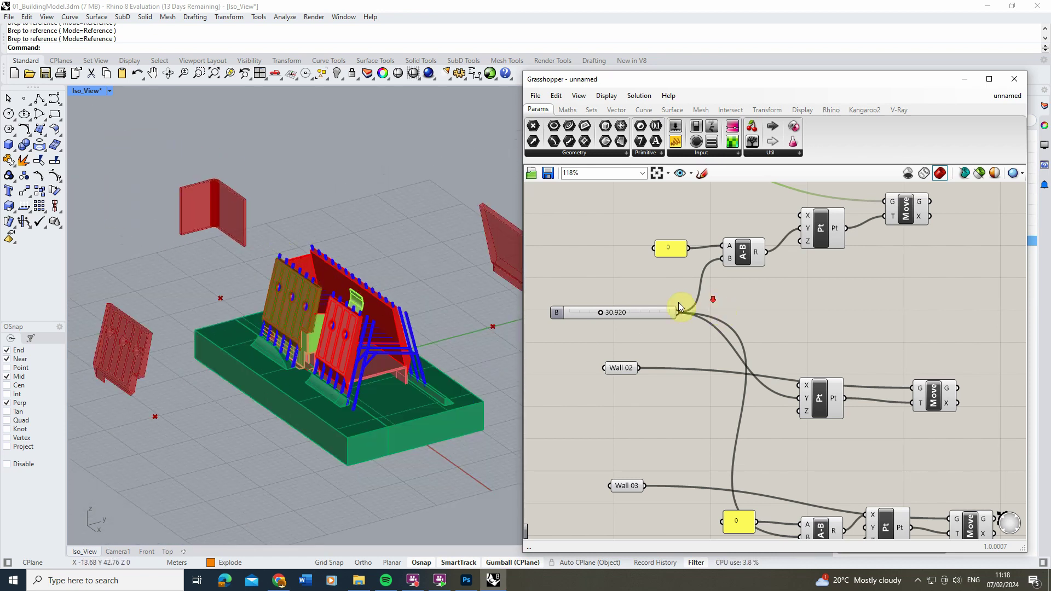
Group all the wall parameters, the slider and their components together and shift the group slightly on the canvas.
scroll(678, 303, "down", 2)
left_click_drag(878, 514, 595, 231)
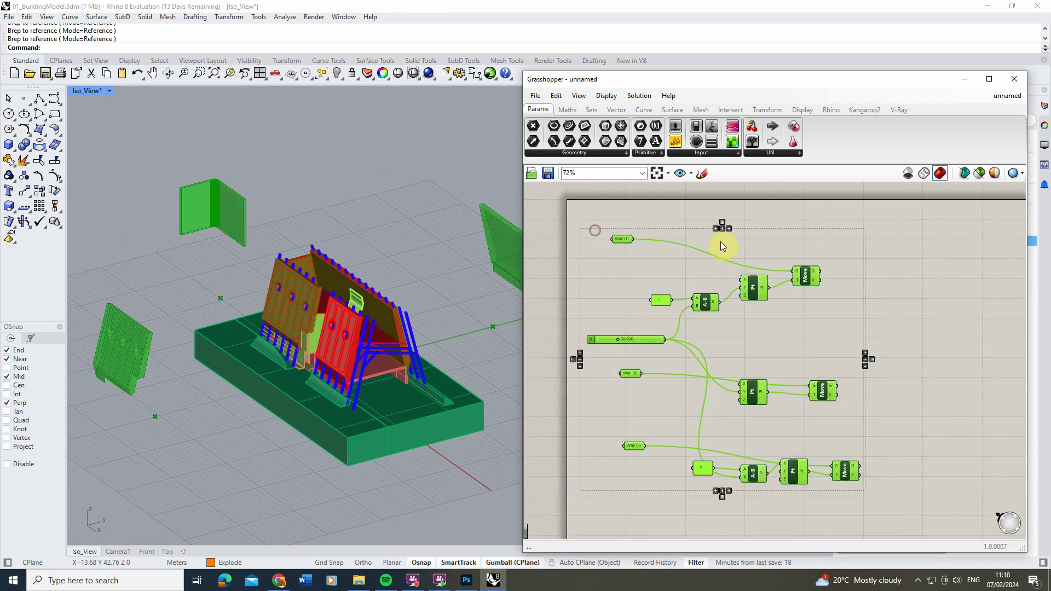
left_click(555, 95)
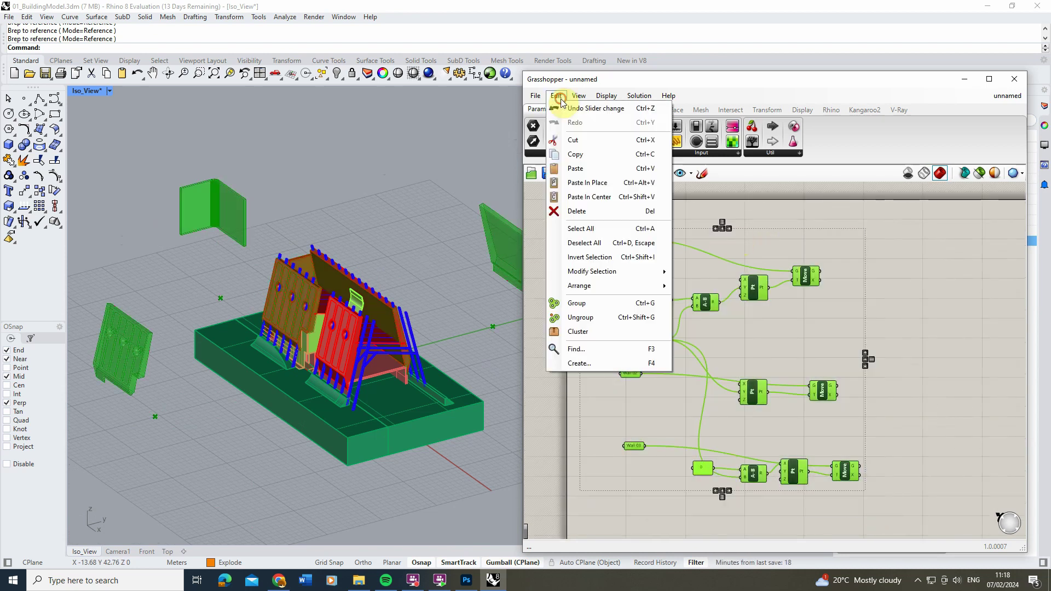
left_click(605, 305)
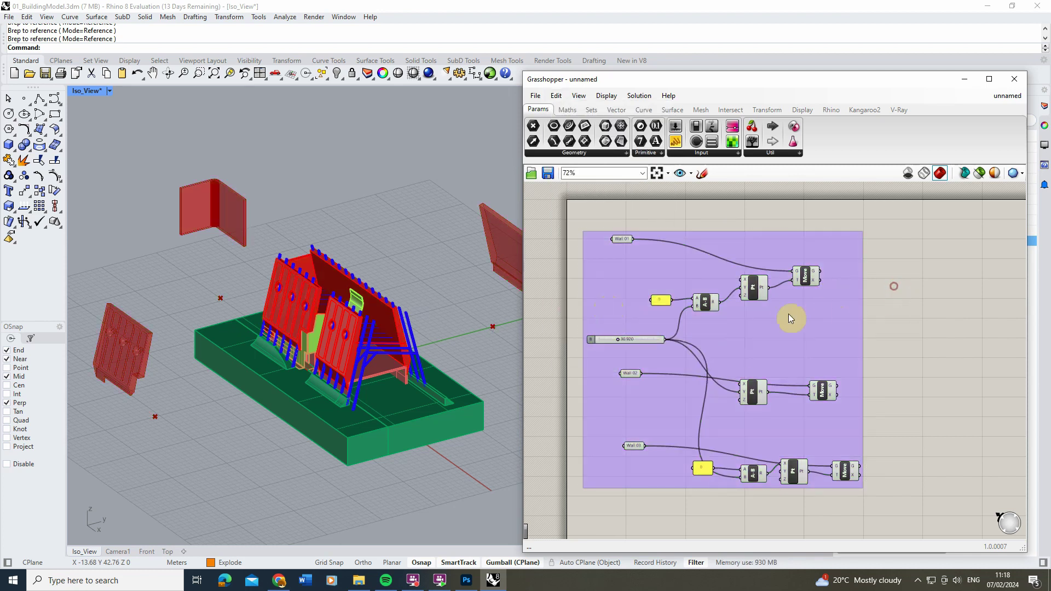
left_click_drag(787, 332, 794, 323)
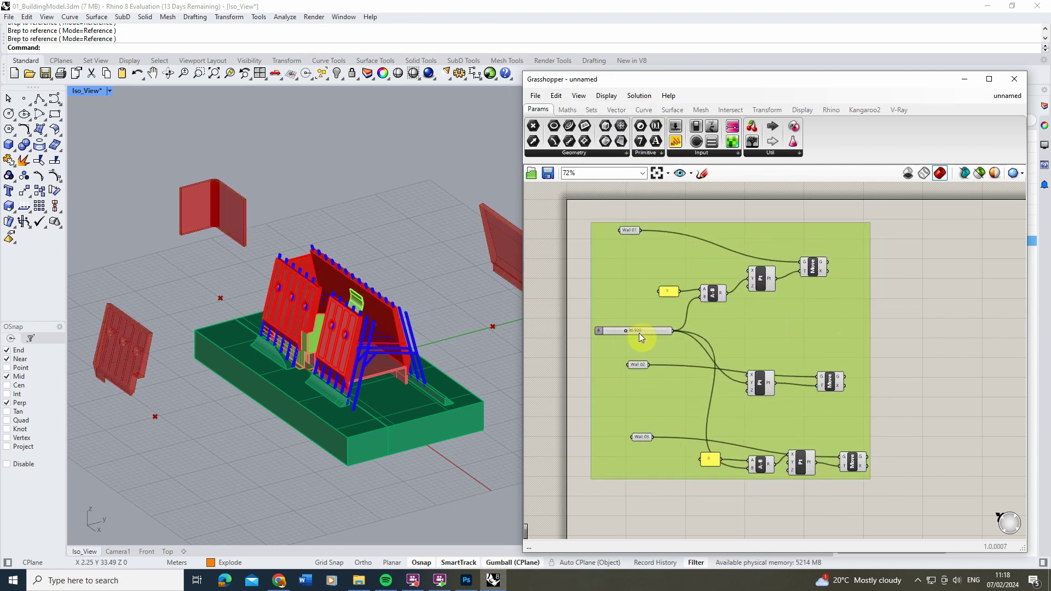
Lower the shared slider slightly to bring the three exploded walls closer to the building.
left_click_drag(624, 329, 620, 331)
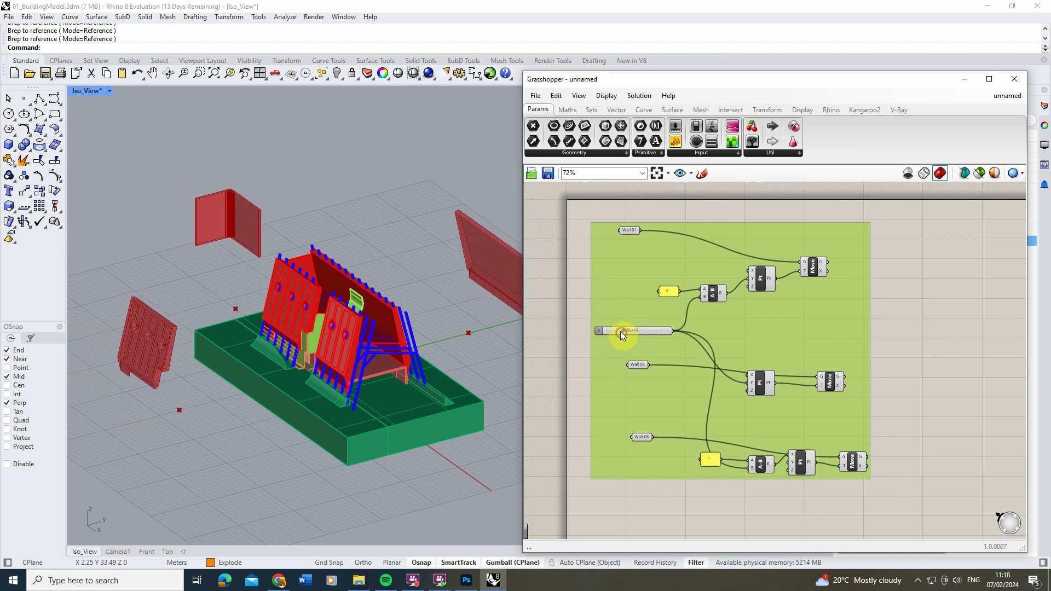
left_click(891, 329)
scroll(780, 318, "down", 2)
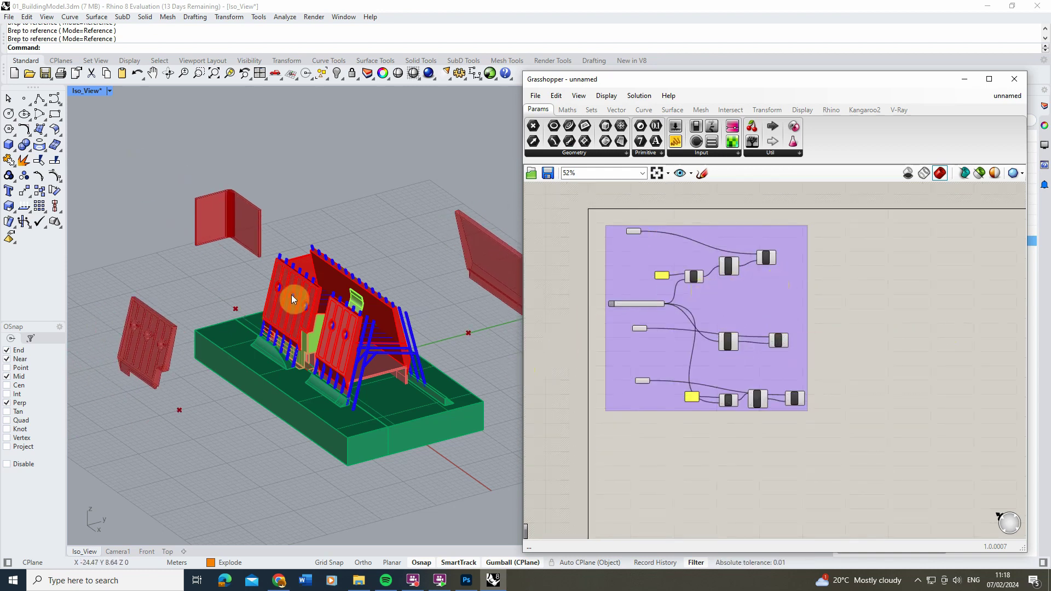
Duplicate the Wall 01 parameter with its zero panel, Subtraction, Construct Point and Move components below the purple group.
scroll(292, 295, "up", 5)
scroll(406, 305, "down", 4)
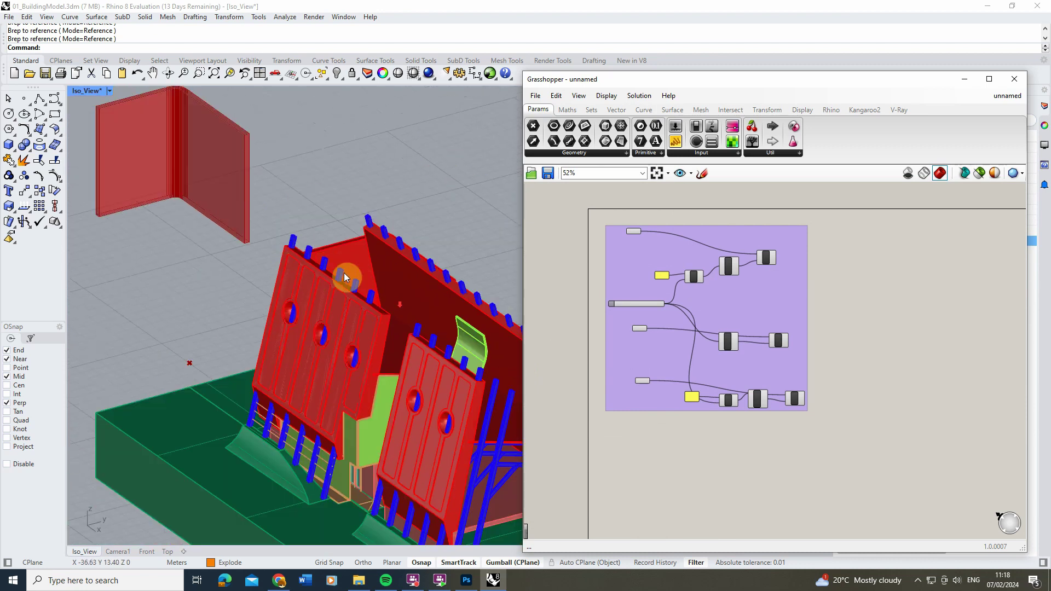
scroll(709, 340, "up", 3)
scroll(746, 410, "down", 3)
scroll(692, 258, "down", 1)
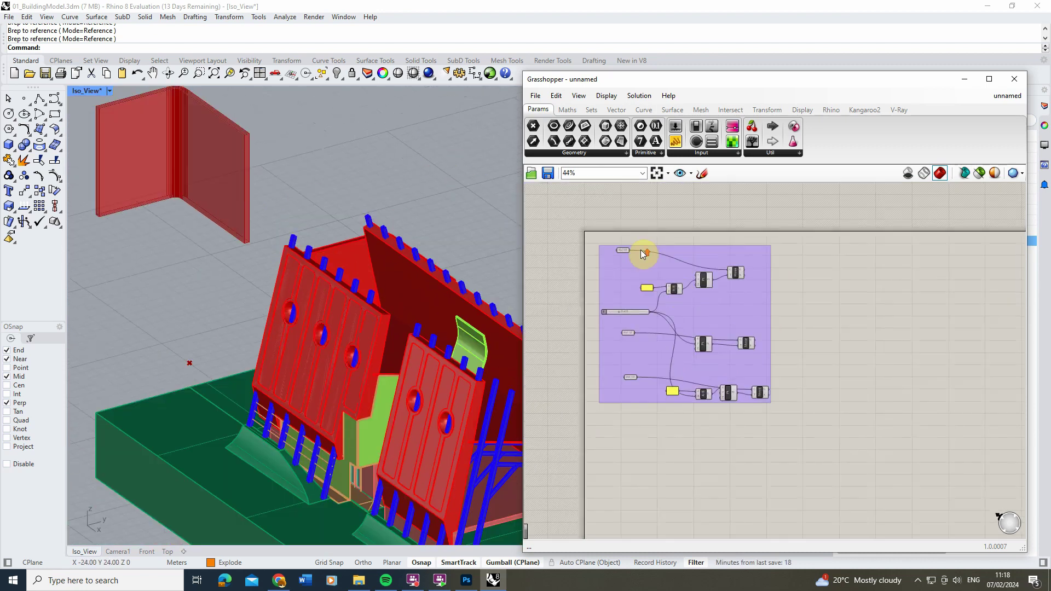
scroll(587, 229, "up", 3)
left_click_drag(586, 229, 881, 344)
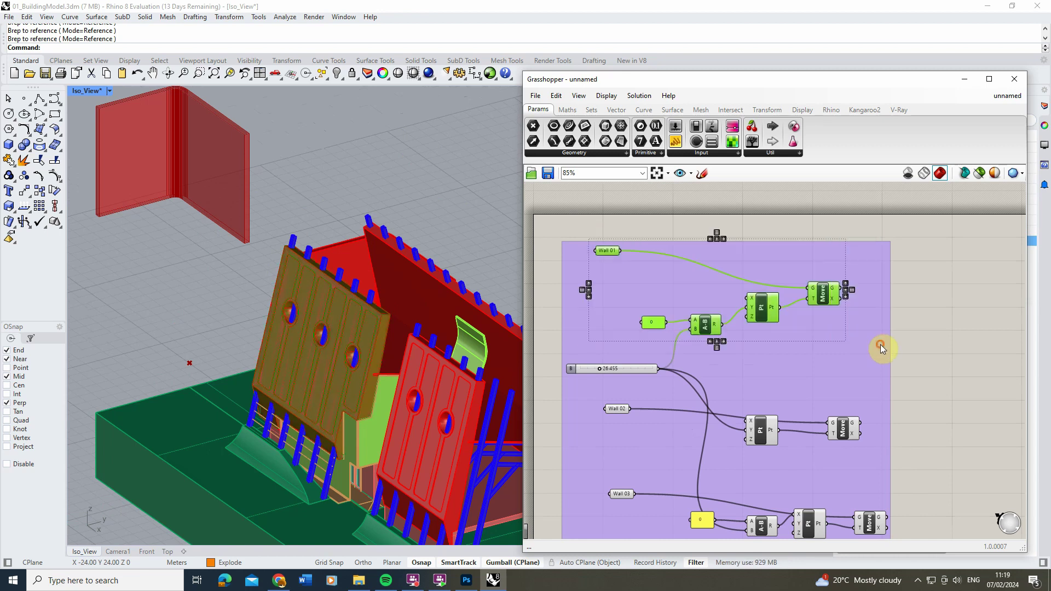
scroll(677, 277, "down", 4)
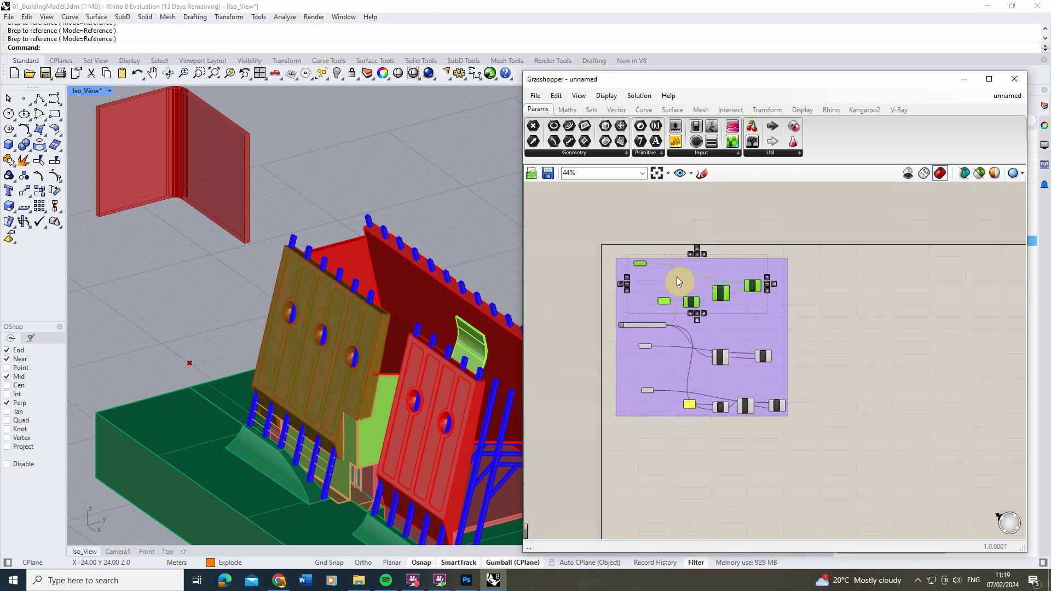
left_click(726, 299)
left_click_drag(728, 308, 732, 481)
left_click(697, 487)
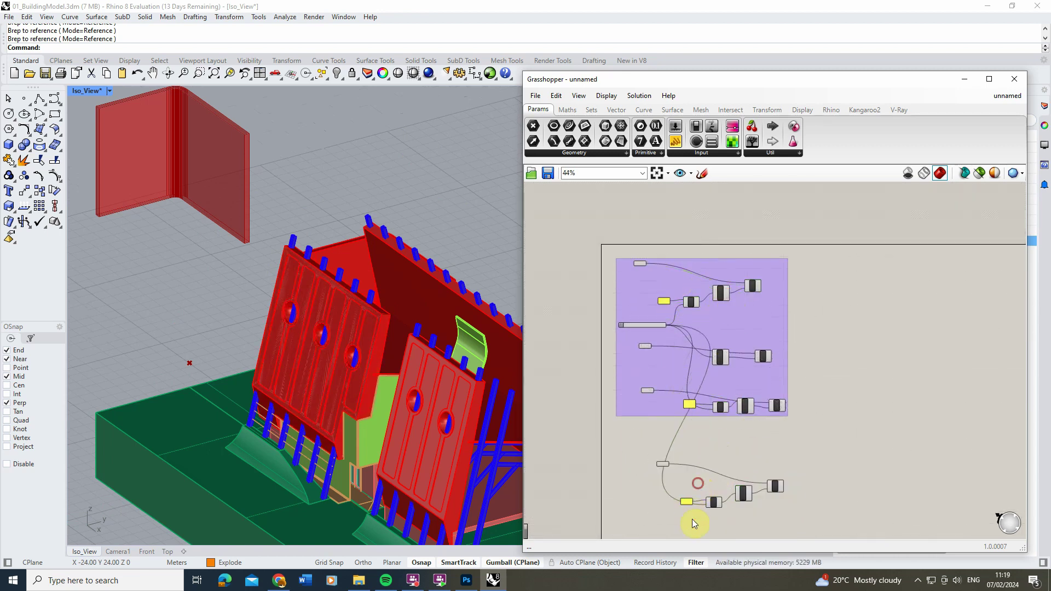
Disconnect the shared slider from the B input of the copied Subtraction component.
scroll(673, 464, "up", 8)
scroll(674, 463, "down", 8)
left_click(724, 470)
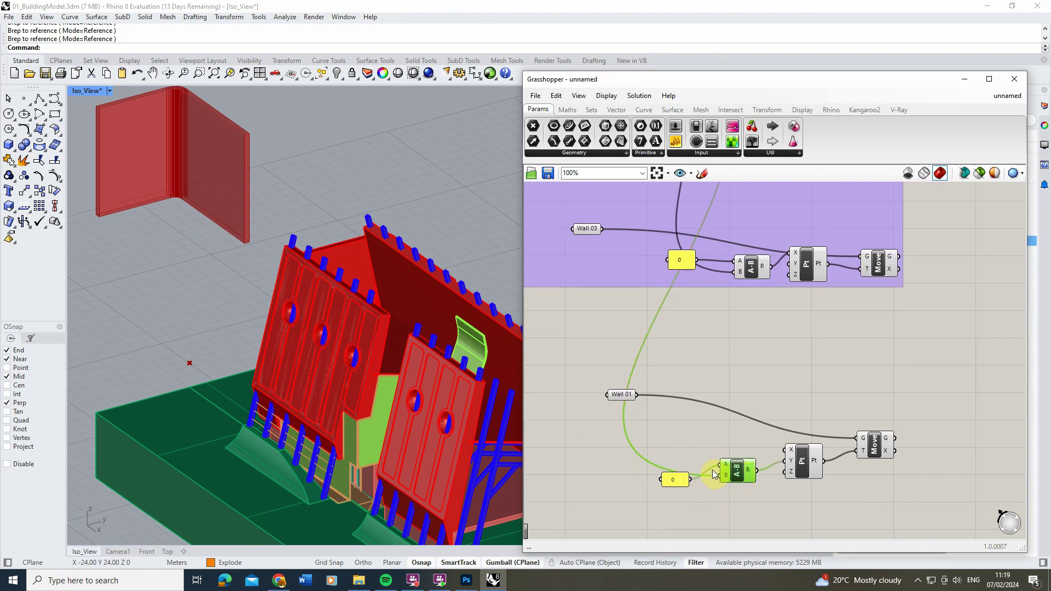
scroll(684, 290, "up", 3)
scroll(695, 450, "down", 3)
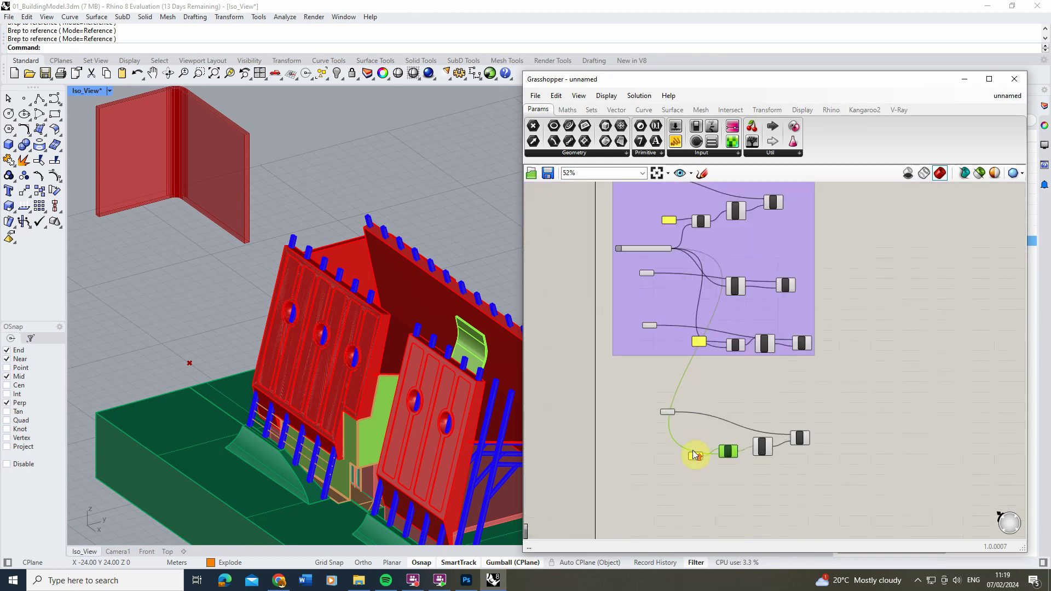
scroll(661, 206, "up", 4)
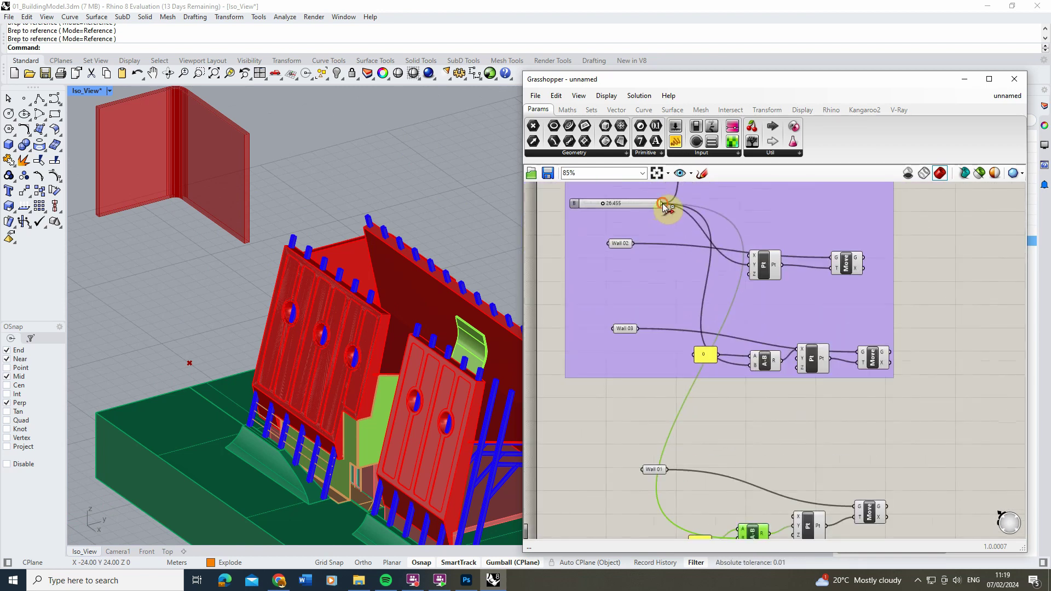
left_click_drag(664, 207, 744, 541, "ctrl")
scroll(707, 386, "down", 3)
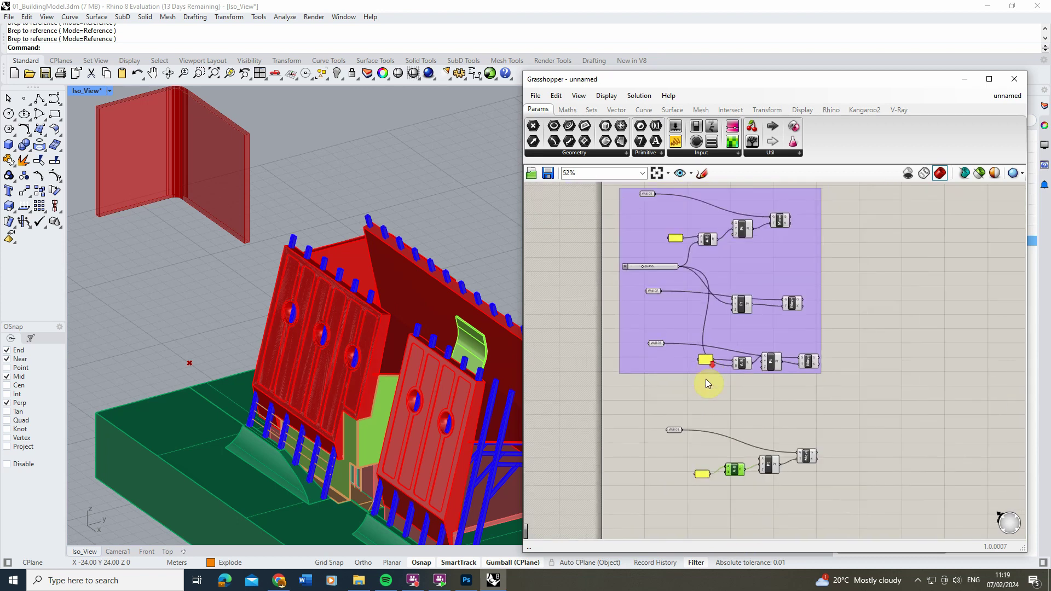
Rename the copied Wall 01 parameter to Timber 01.
scroll(684, 391, "up", 4)
left_click(653, 386)
right_click(654, 387)
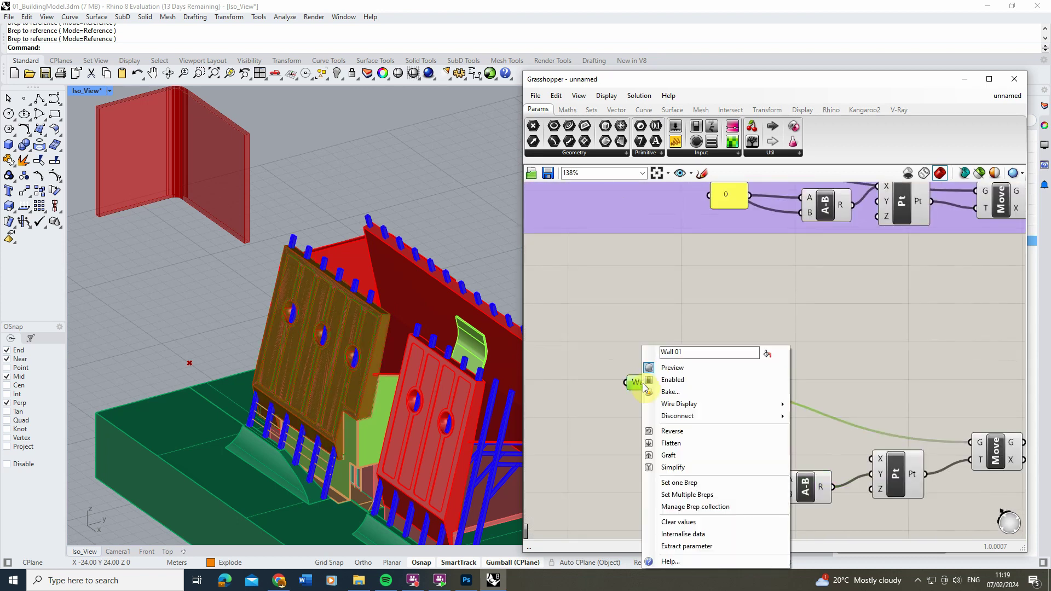
type("T")
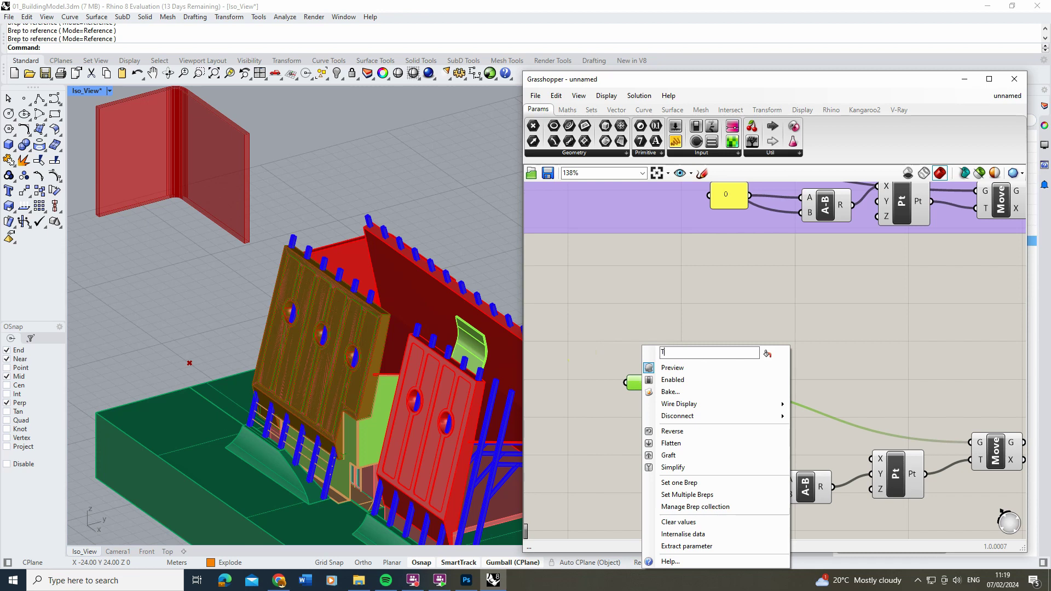
type("imber 01")
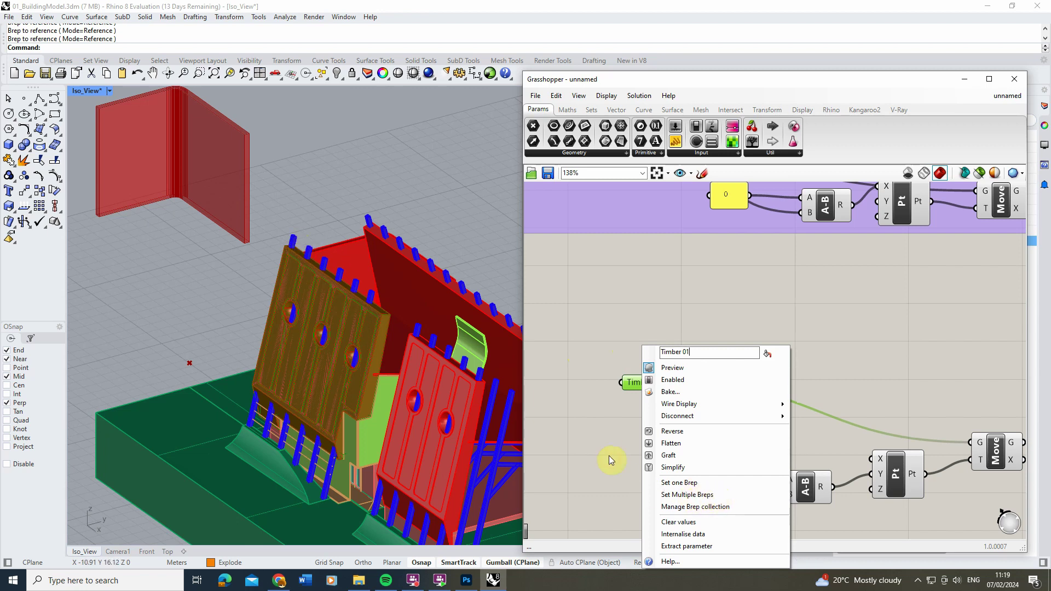
Reference the row of timber posts at Wall 01 as multiple Breps in the Timber 01 parameter.
left_click(708, 496)
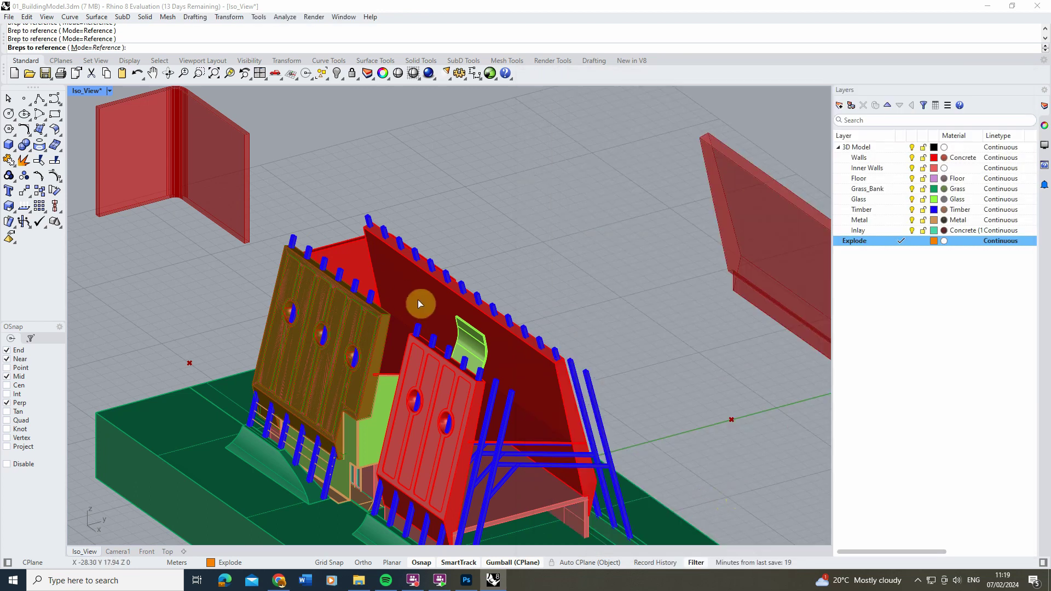
right_click_drag(419, 300, 382, 263)
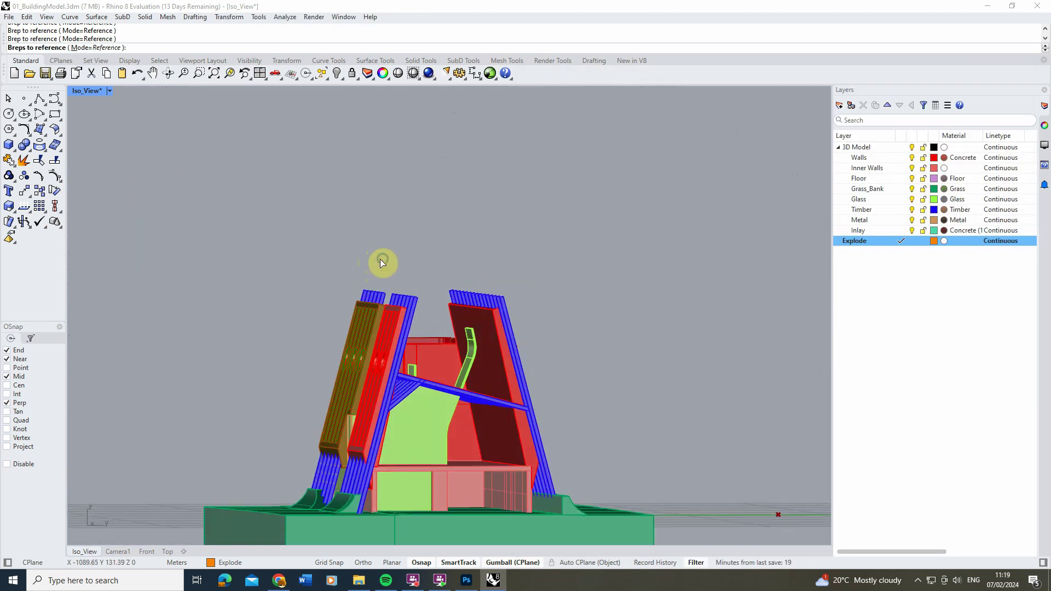
left_click_drag(357, 300, 359, 299)
scroll(364, 288, "up", 3)
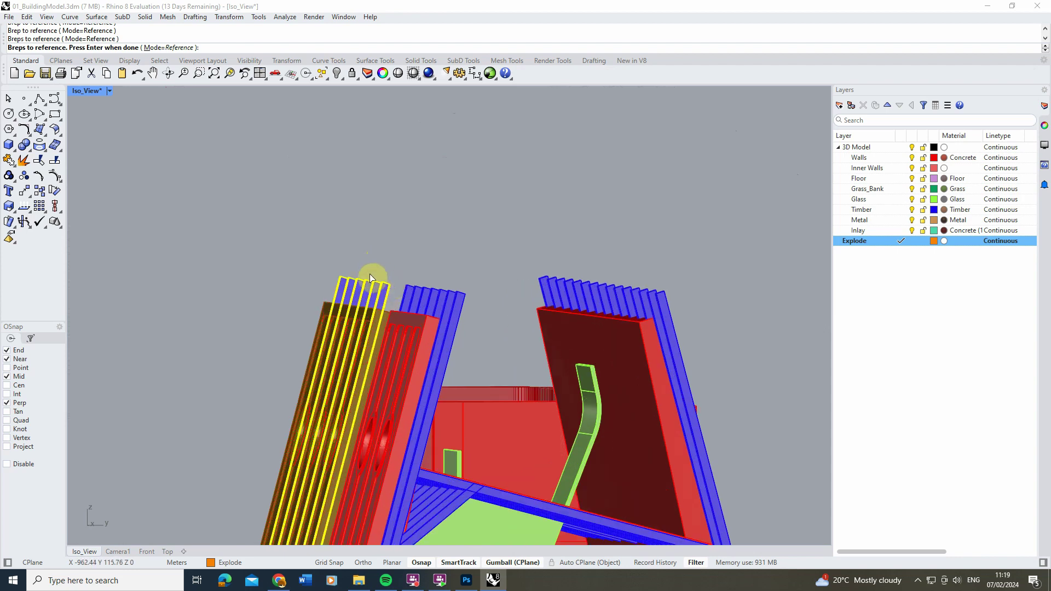
key("Return")
scroll(346, 274, "down", 5)
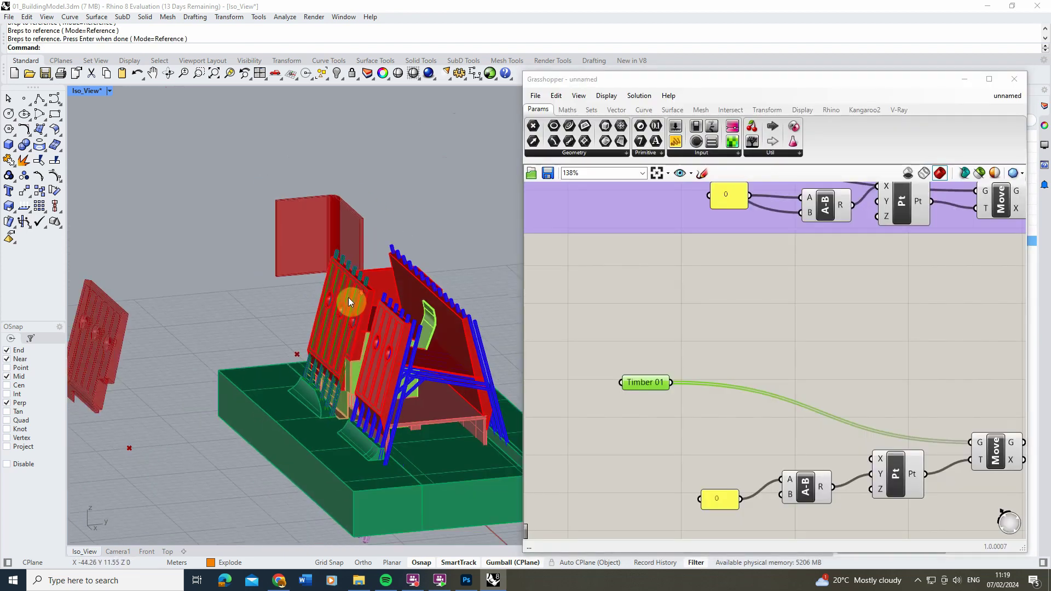
scroll(677, 400, "down", 2)
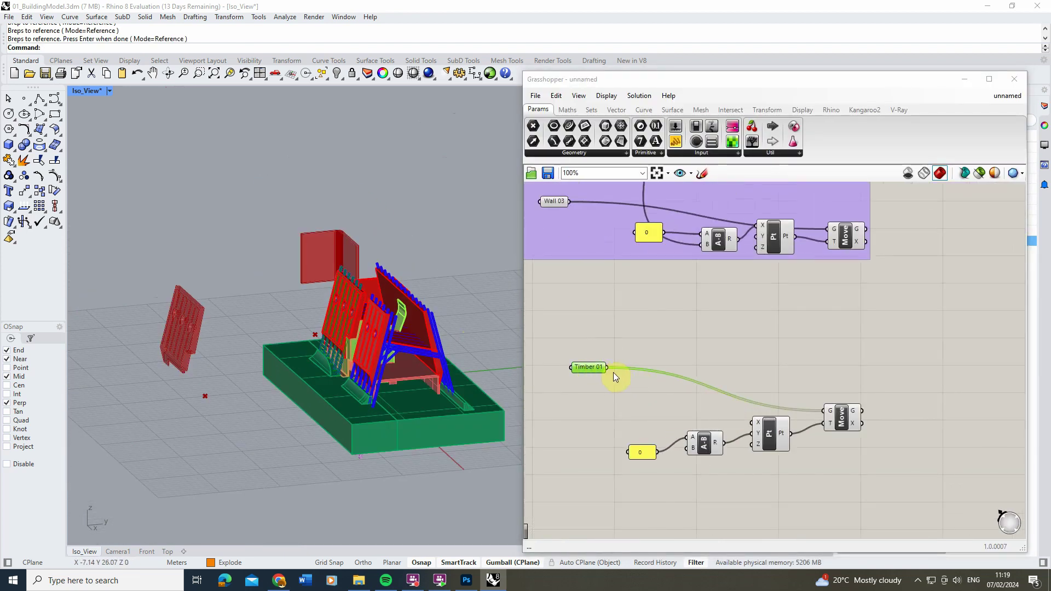
Compare the wire style leaving Timber 01 with the wires leaving the shared slider.
scroll(613, 374, "up", 5)
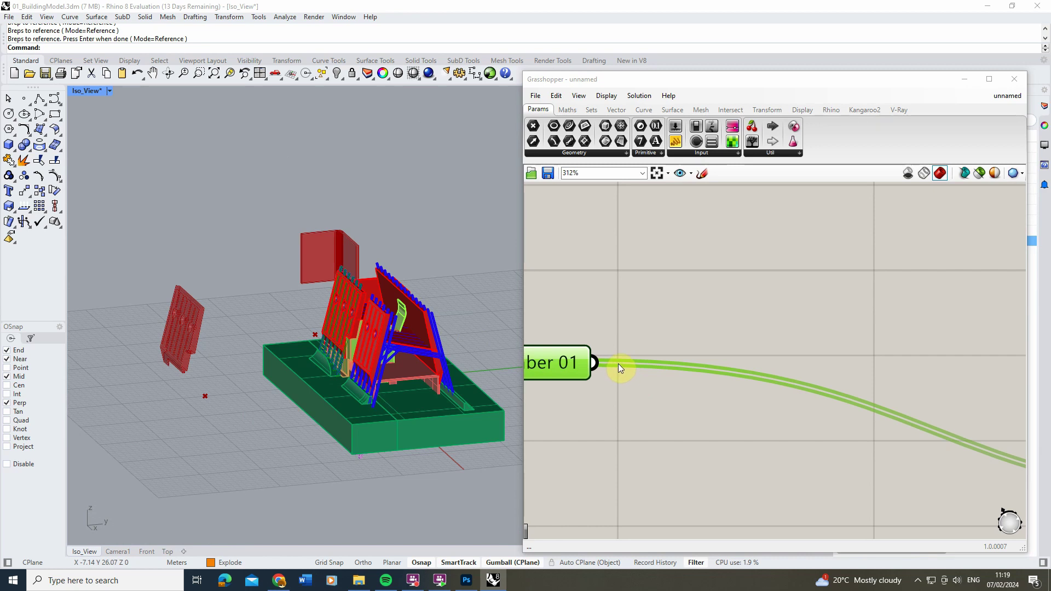
scroll(619, 364, "down", 2)
mouse_move(590, 369)
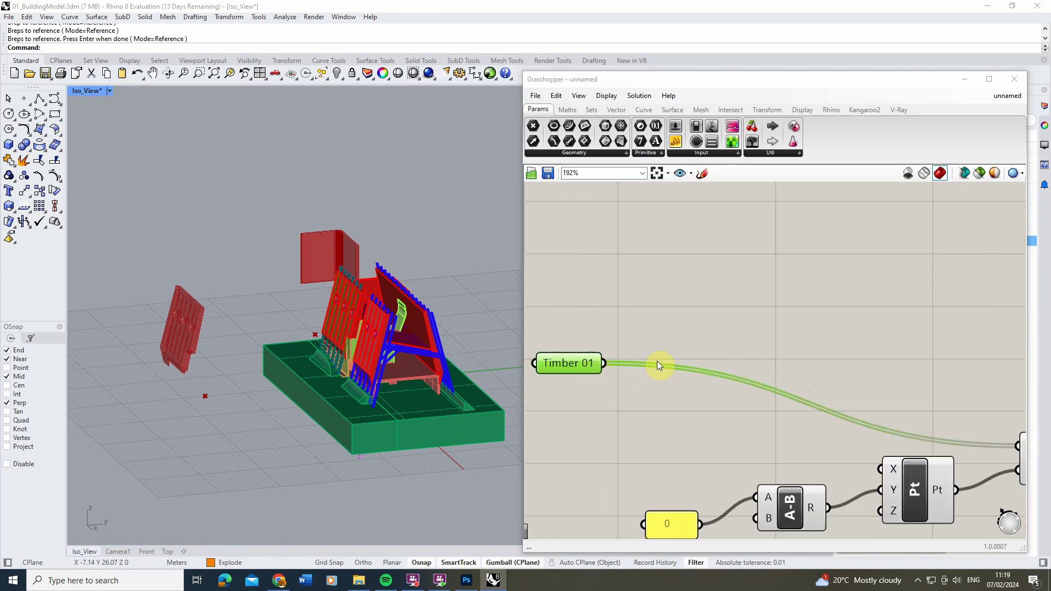
scroll(665, 394, "down", 4)
scroll(655, 251, "up", 4)
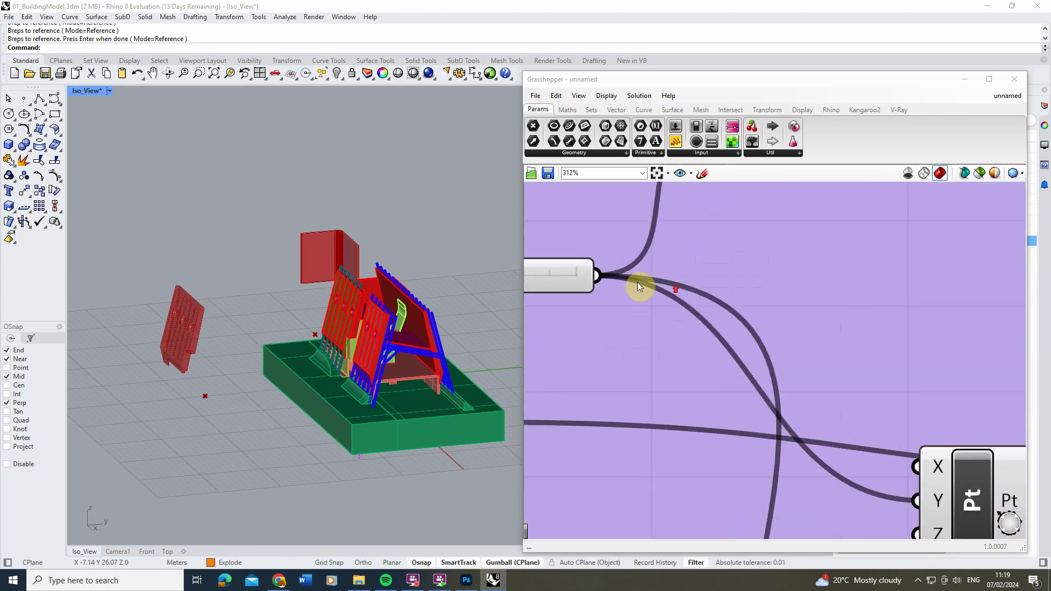
scroll(737, 330, "down", 6)
scroll(635, 260, "up", 2)
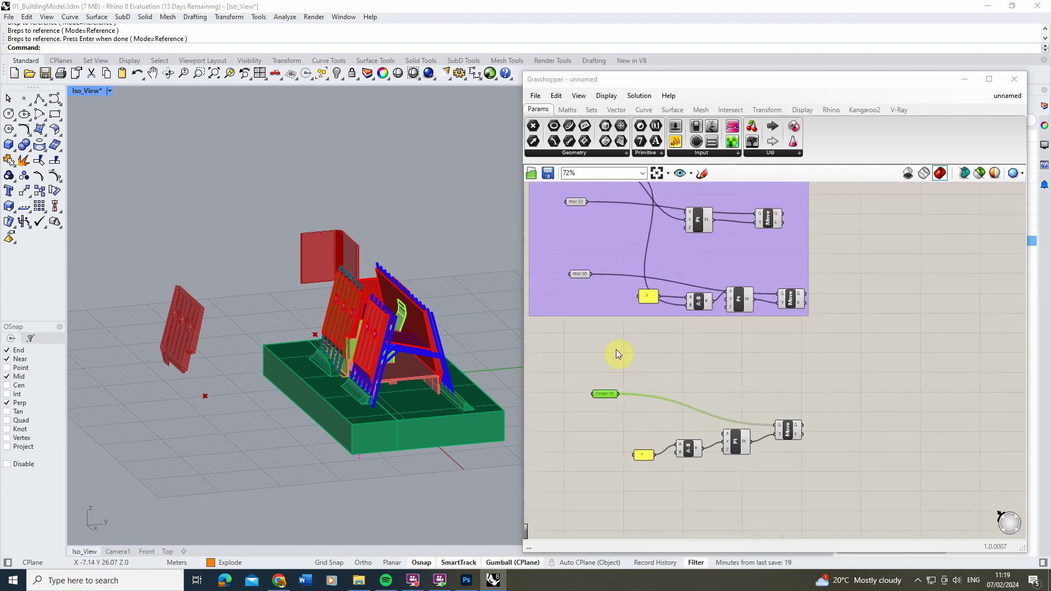
scroll(660, 409, "up", 2)
Connect the shared slider to the B input of the timber chain's Subtraction component and inspect the moved timber in the viewport.
left_click(704, 364)
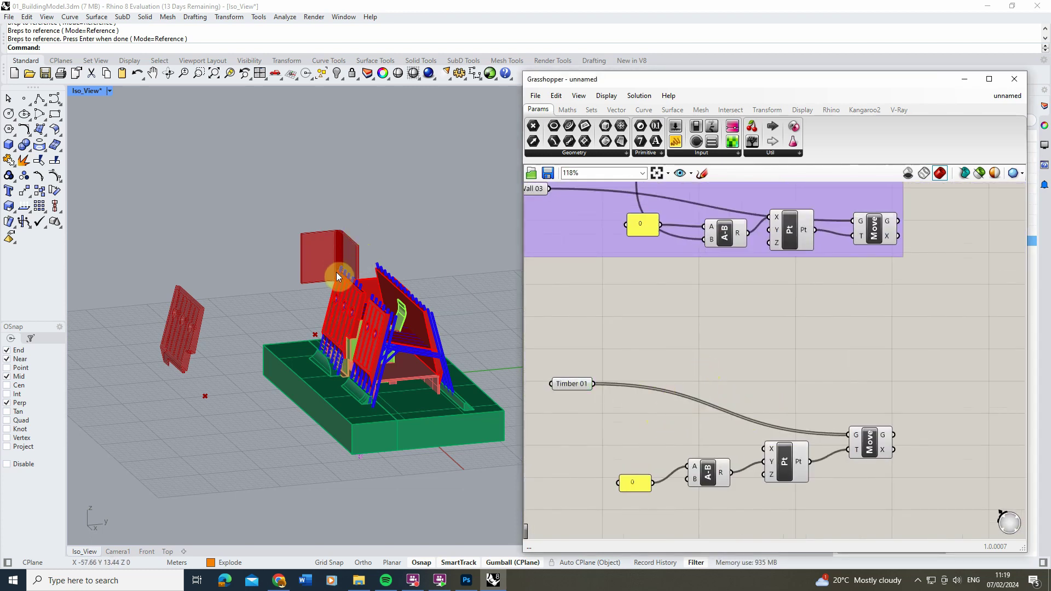
scroll(695, 387, "down", 2)
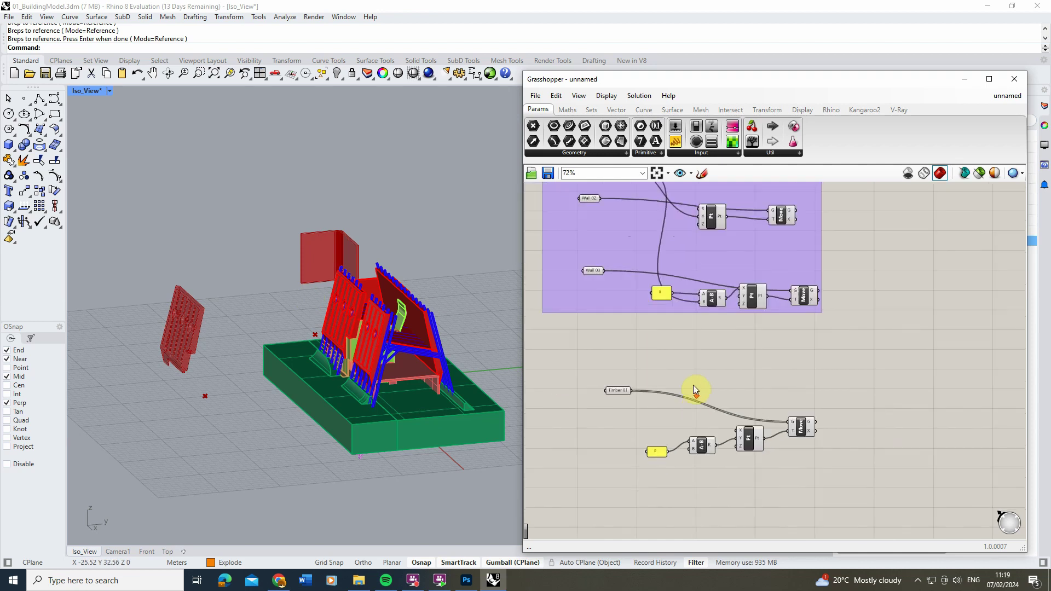
scroll(629, 380, "up", 1)
scroll(608, 347, "down", 2)
scroll(622, 337, "up", 1)
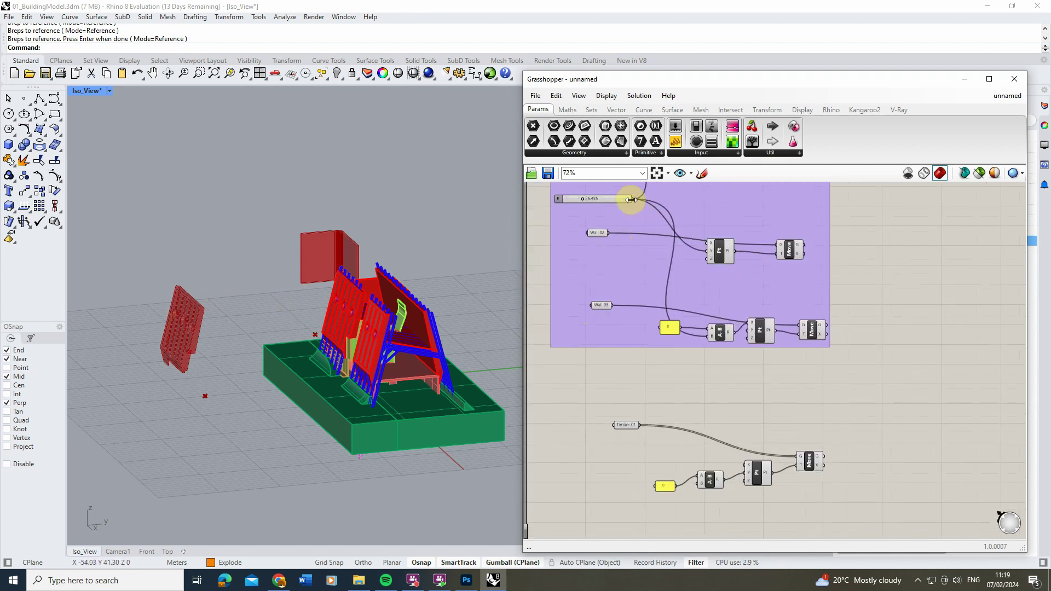
left_click_drag(632, 201, 702, 483)
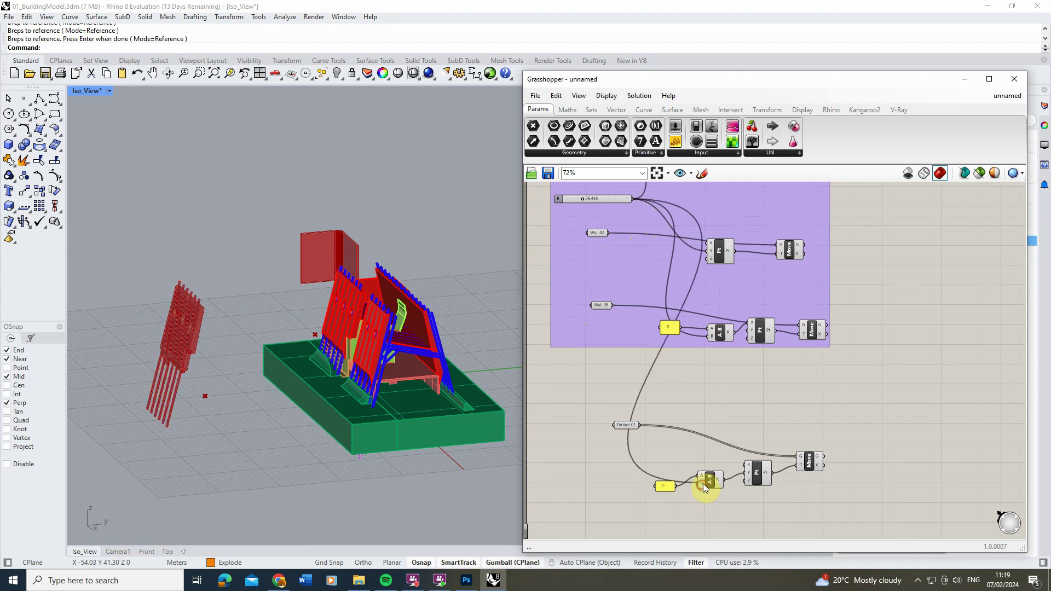
mouse_move(581, 201)
left_mouse_down()
mouse_move(593, 199)
mouse_move(582, 199)
left_mouse_up()
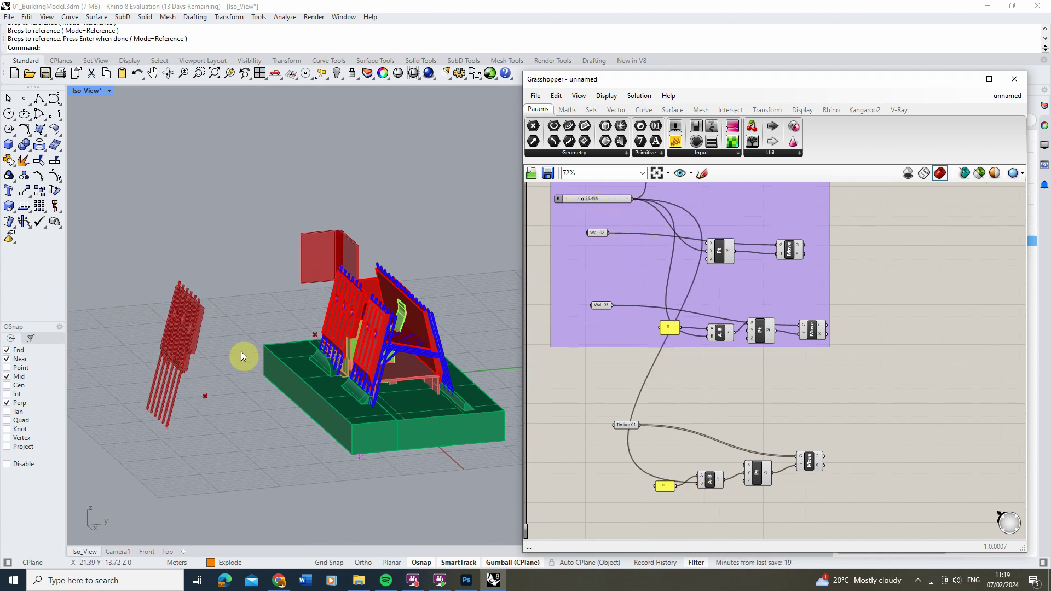
scroll(228, 329, "down", 3)
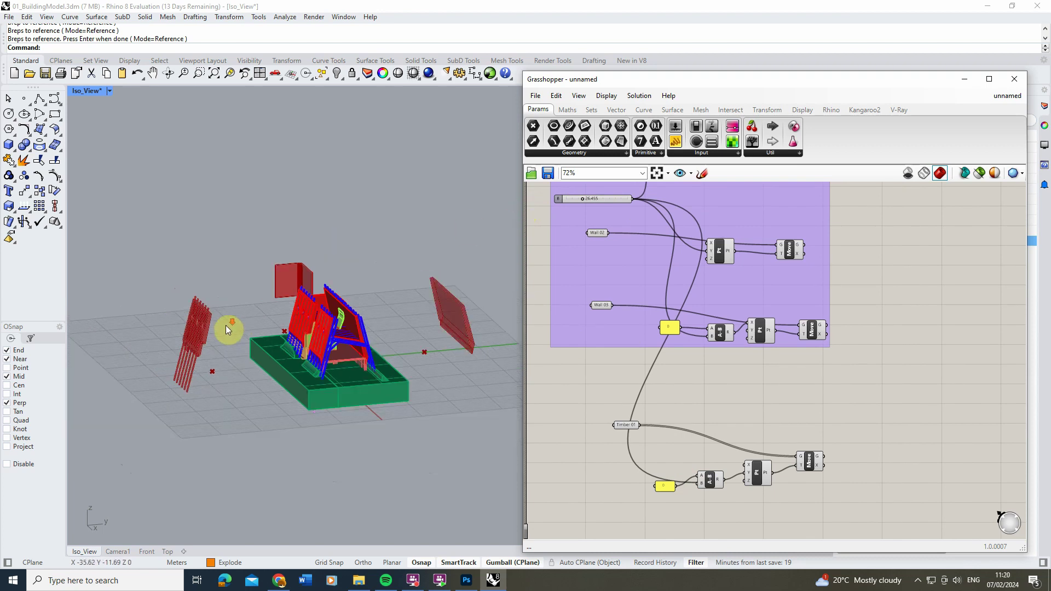
right_click_drag(228, 329, 278, 303)
scroll(278, 303, "up", 3)
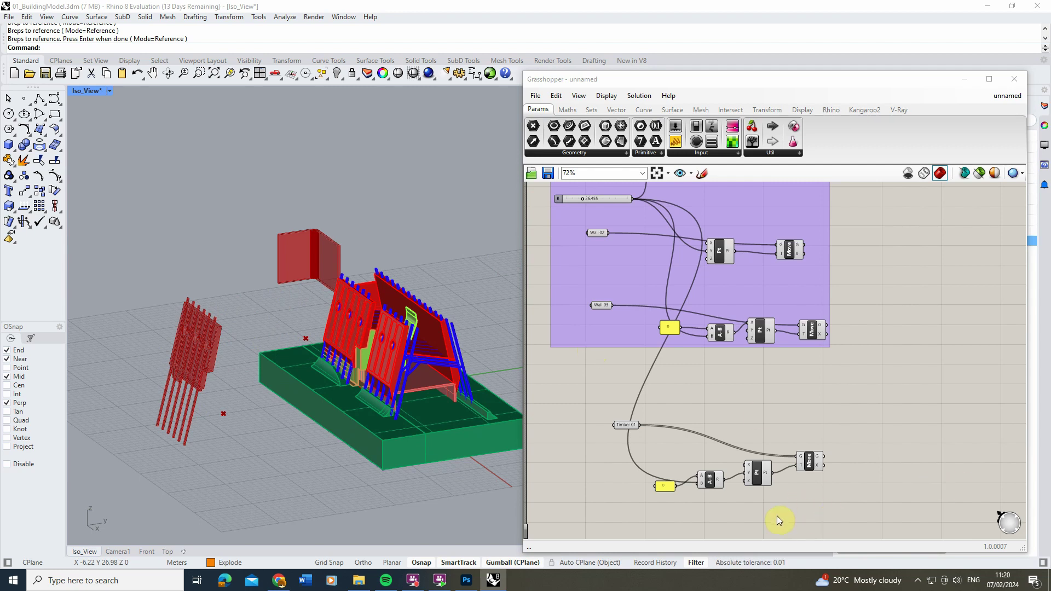
Shift the timber components along the canvas and pull the Timber 01 parameter away from them to make room for another component.
left_click_drag(841, 507, 631, 424)
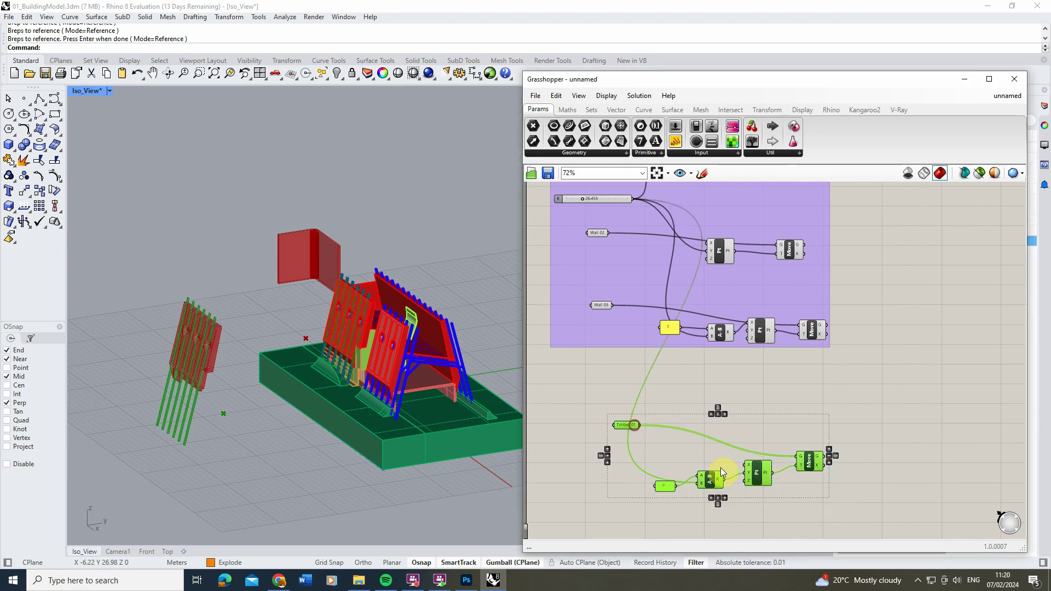
left_click_drag(720, 467, 790, 443)
left_click(735, 433)
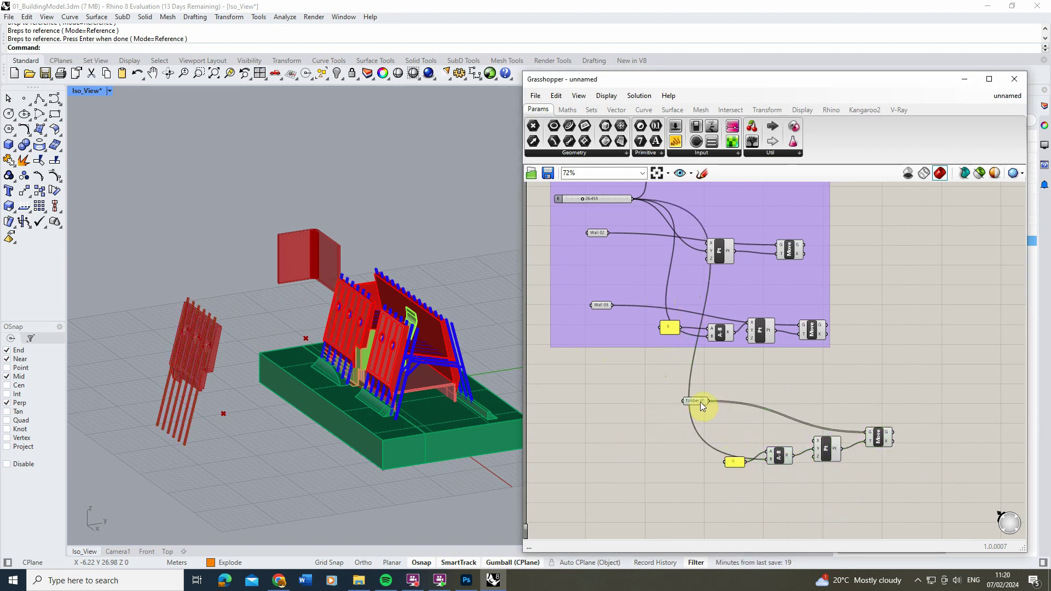
left_click_drag(701, 401, 629, 410)
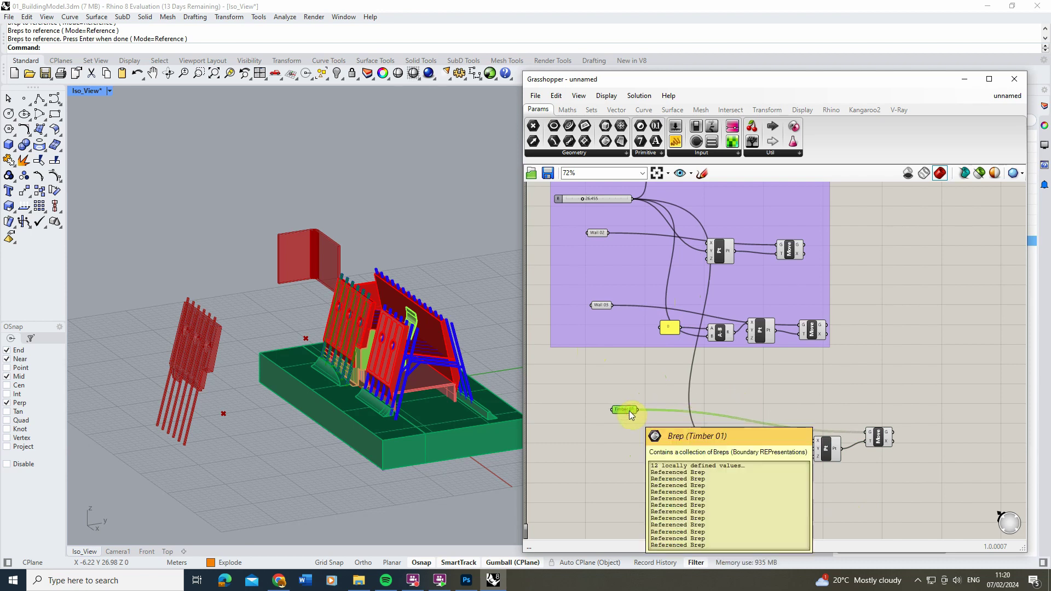
Place a Division component above the timber chain and connect the shared slider to its A input.
left_click(566, 110)
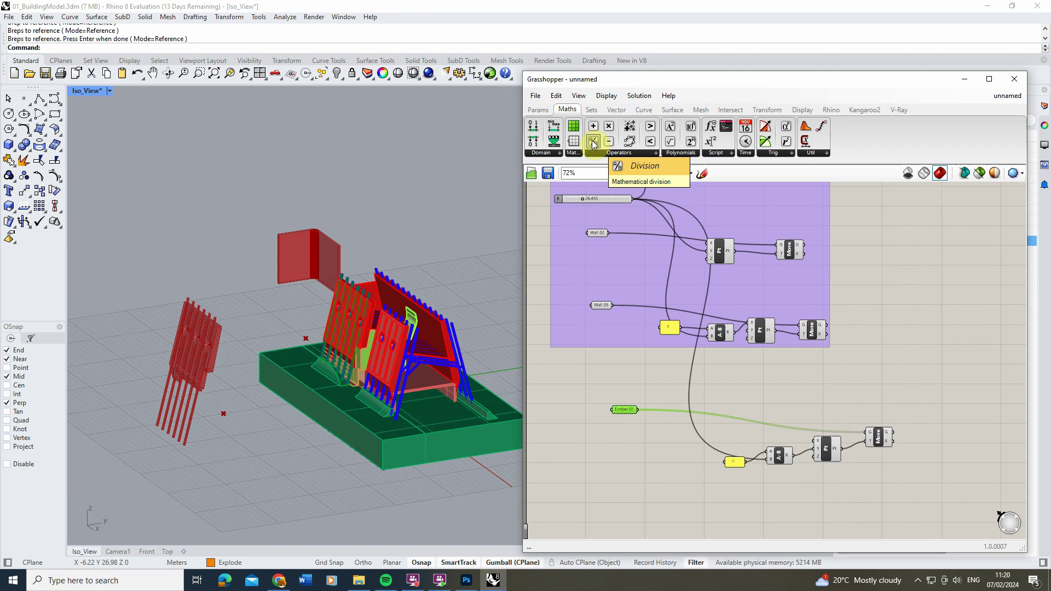
left_click_drag(593, 143, 739, 398)
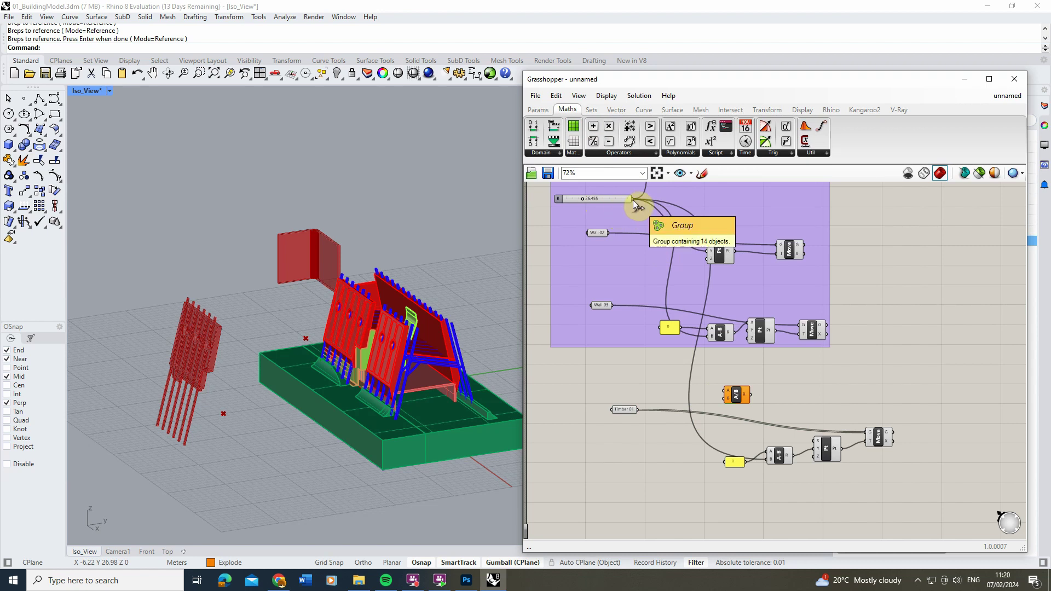
left_click_drag(633, 199, 721, 395)
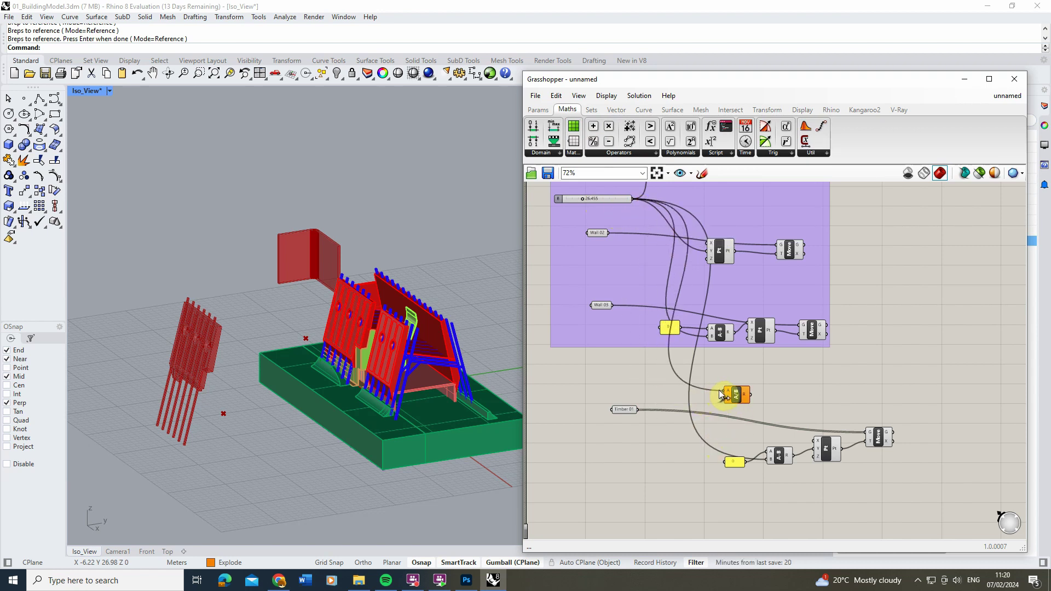
Duplicate the timber chain's value panel, set the copy to 2, and connect it to the Division component's B input.
left_click(551, 113)
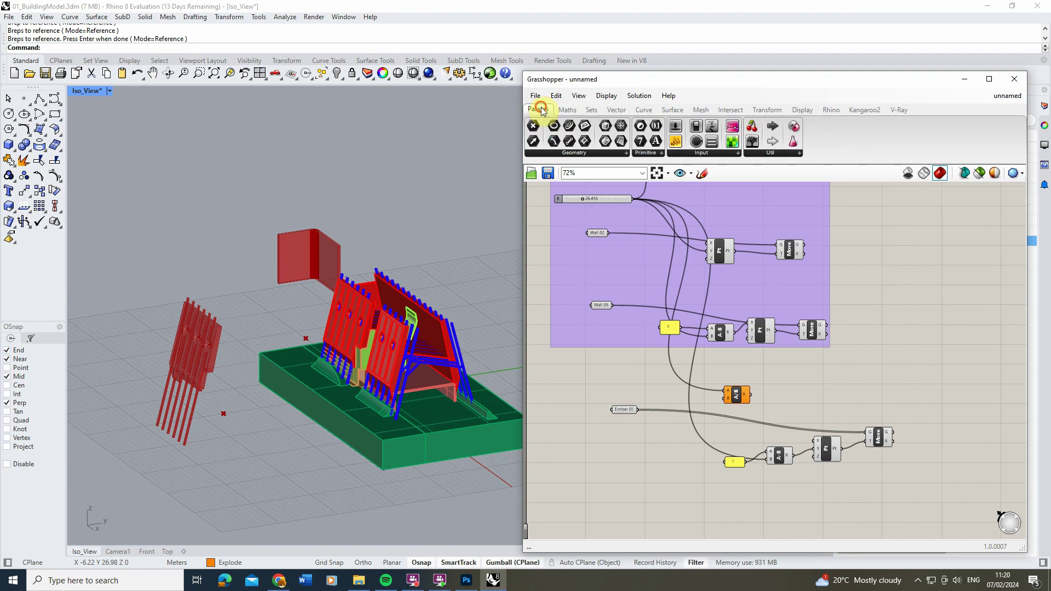
left_click(742, 464)
scroll(740, 468, "up", 3)
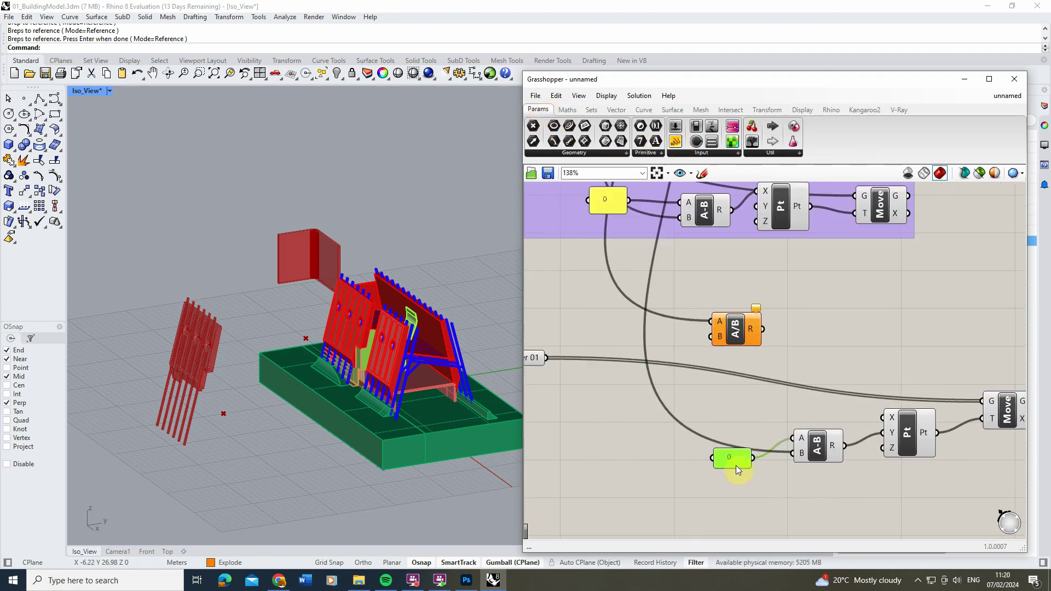
double_click(738, 470)
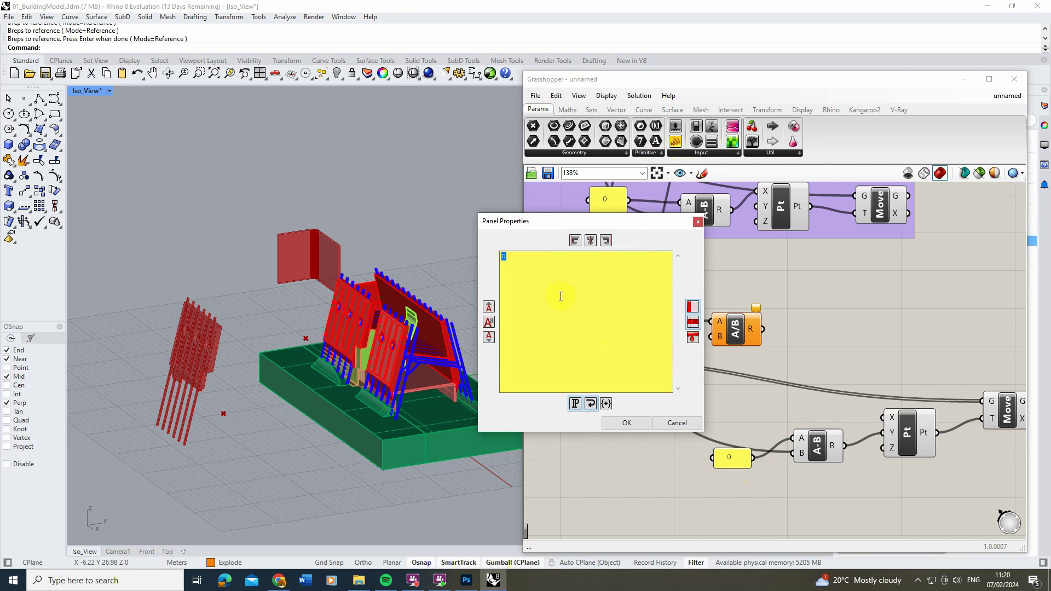
type("2")
left_click(627, 423)
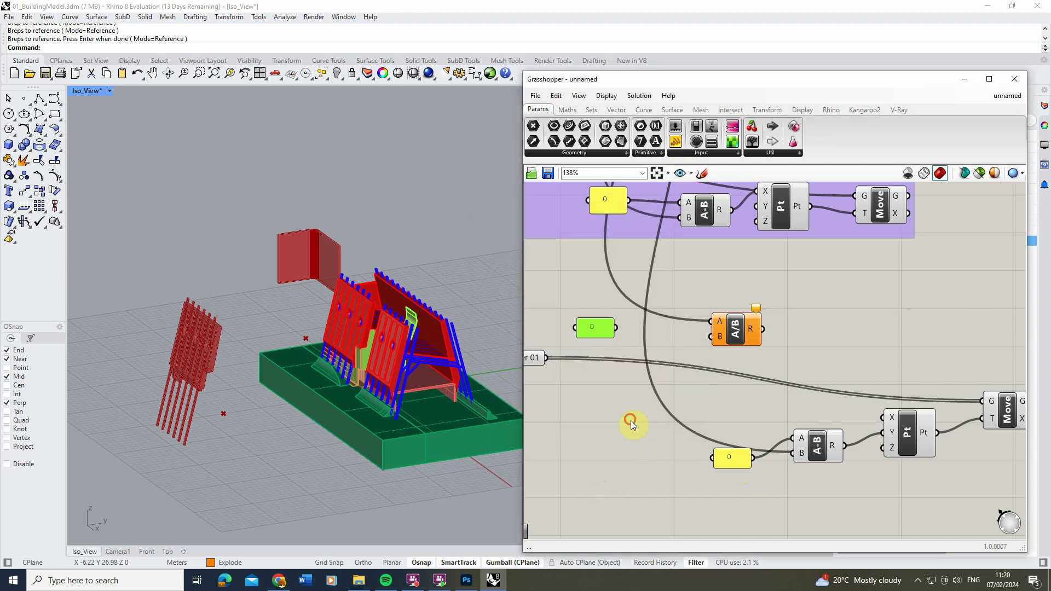
left_click_drag(618, 332, 765, 338)
Connect the Division result to the B input of the timber chain's Subtraction component and slightly lower the shared slider.
scroll(713, 336, "down", 2)
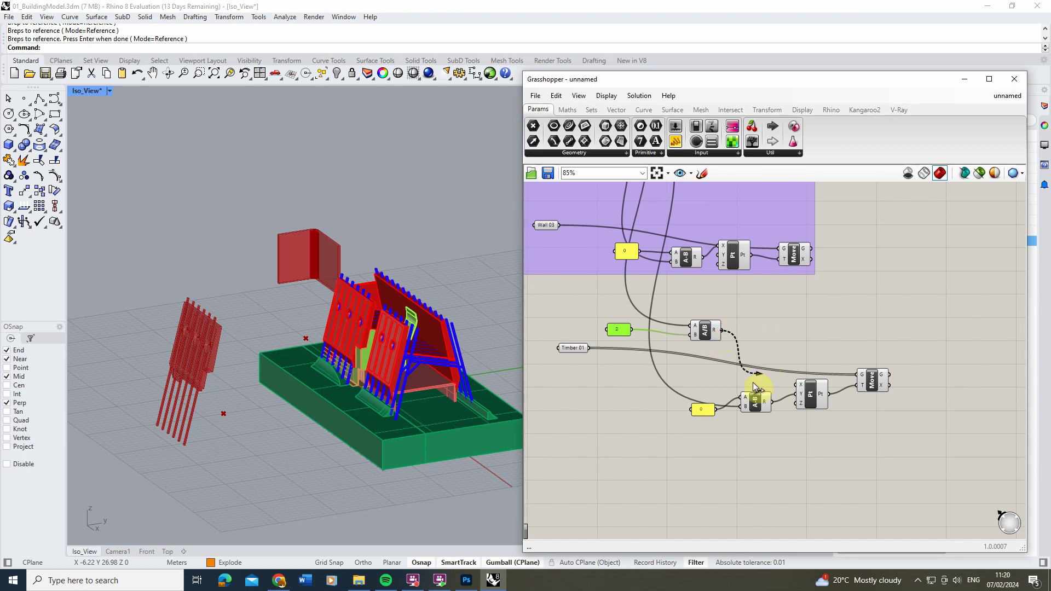
left_click_drag(743, 406, 742, 406)
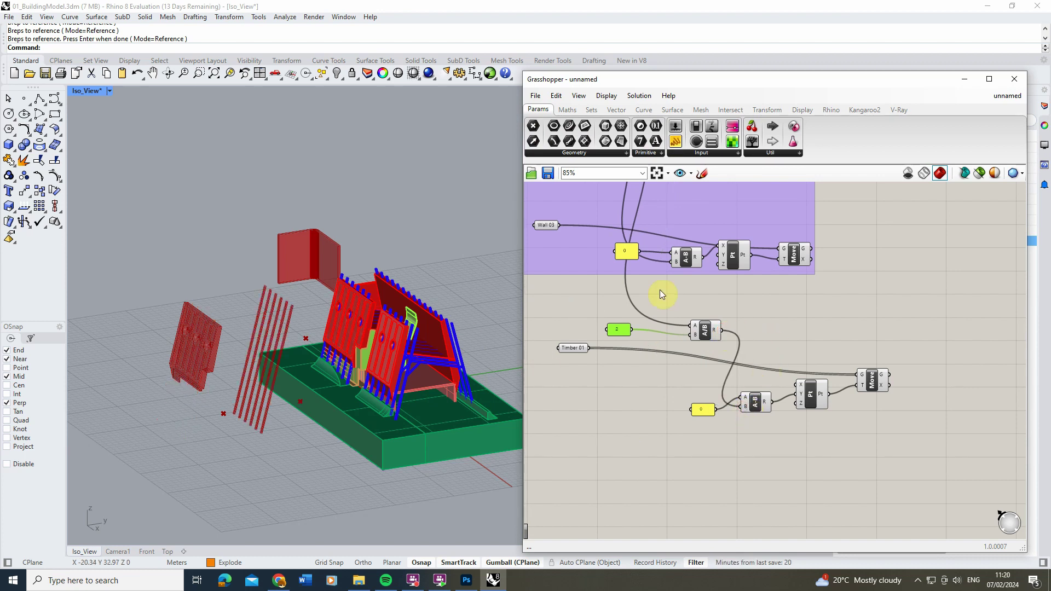
scroll(699, 324, "down", 4)
scroll(647, 228, "up", 3)
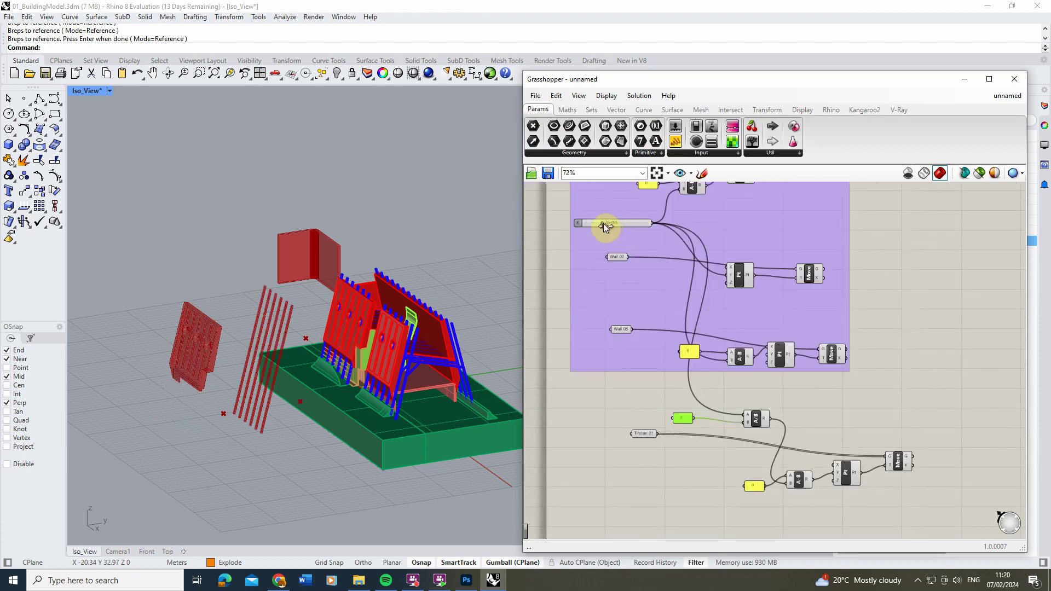
mouse_move(604, 224)
left_mouse_down()
mouse_move(590, 226)
mouse_move(603, 225)
left_mouse_up()
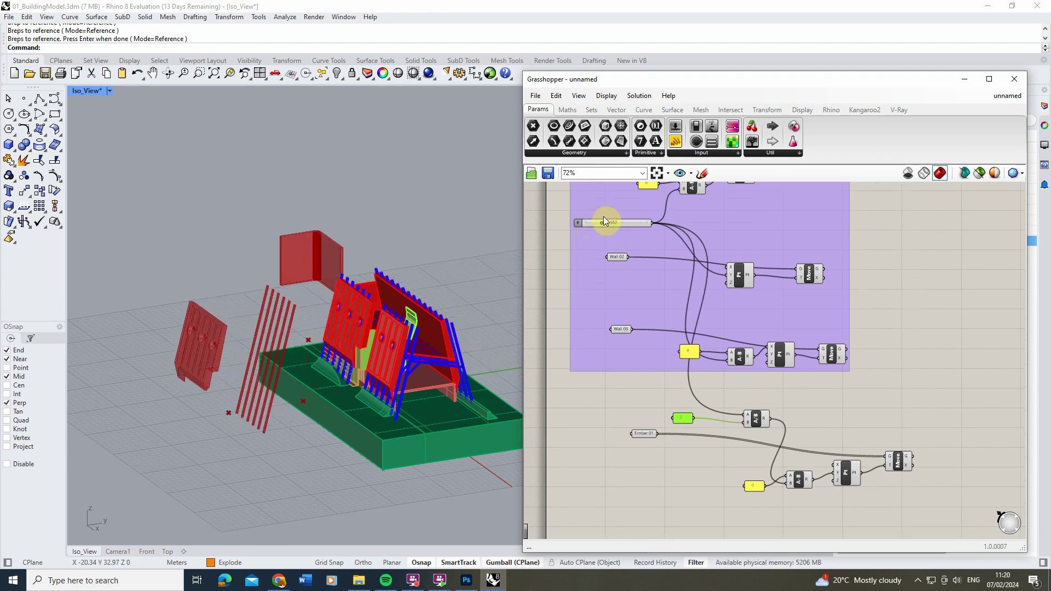
Examine how the divided slider value passes through the timber chain's Subtraction and Point components and compare the wall and timber offsets.
scroll(705, 382, "up", 2)
left_click(787, 445)
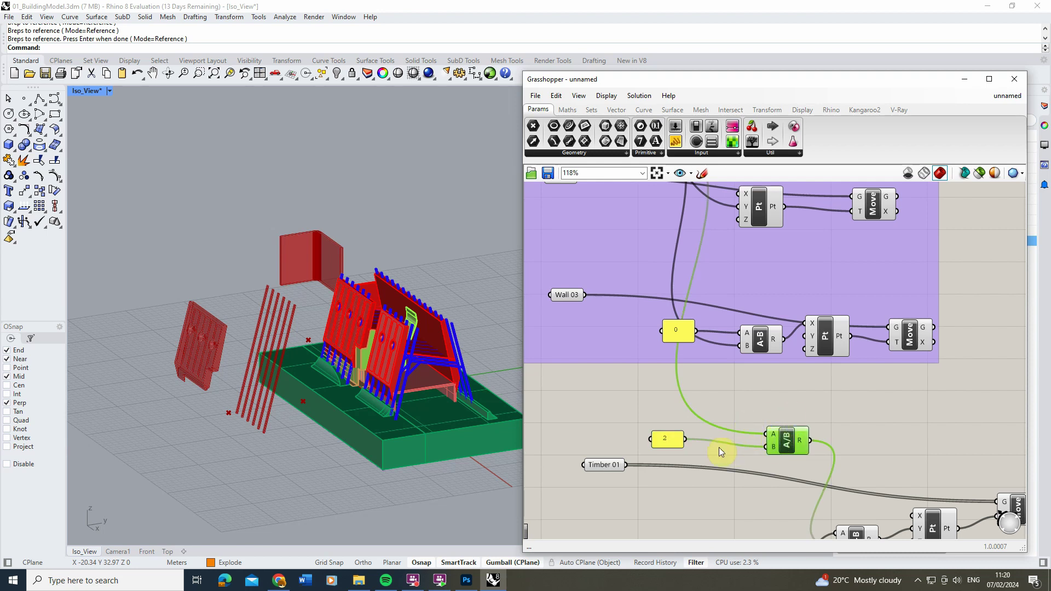
right_click_drag(296, 302, 294, 270)
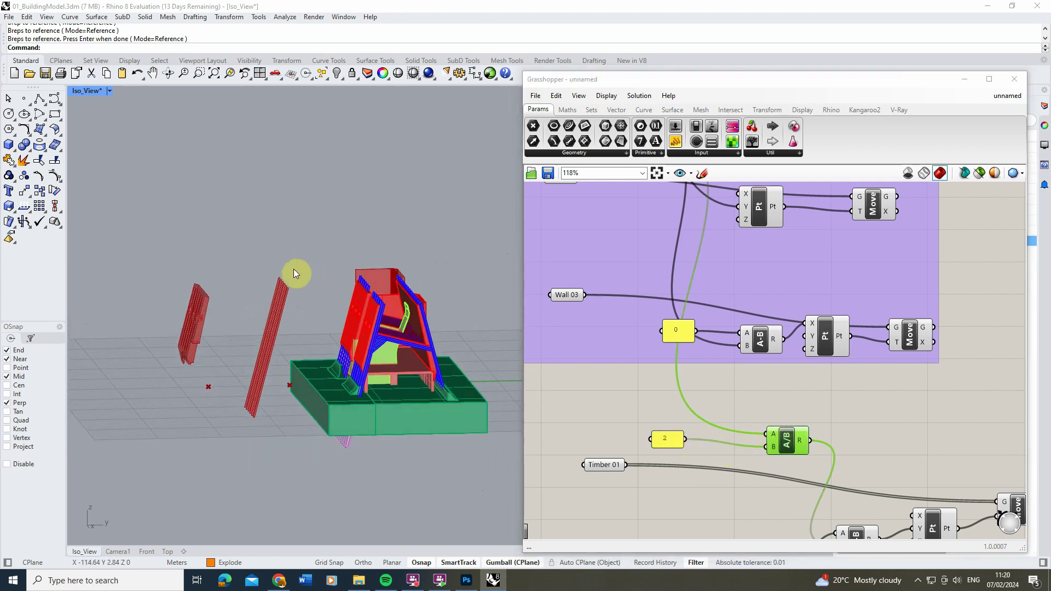
scroll(728, 252, "down", 3)
scroll(812, 438, "up", 4)
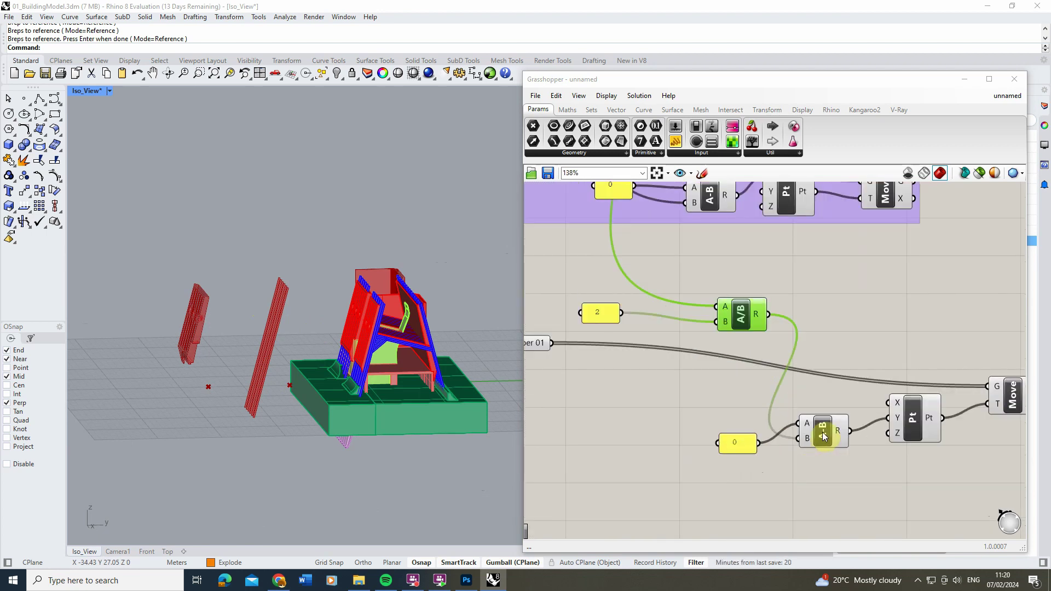
mouse_move(838, 432)
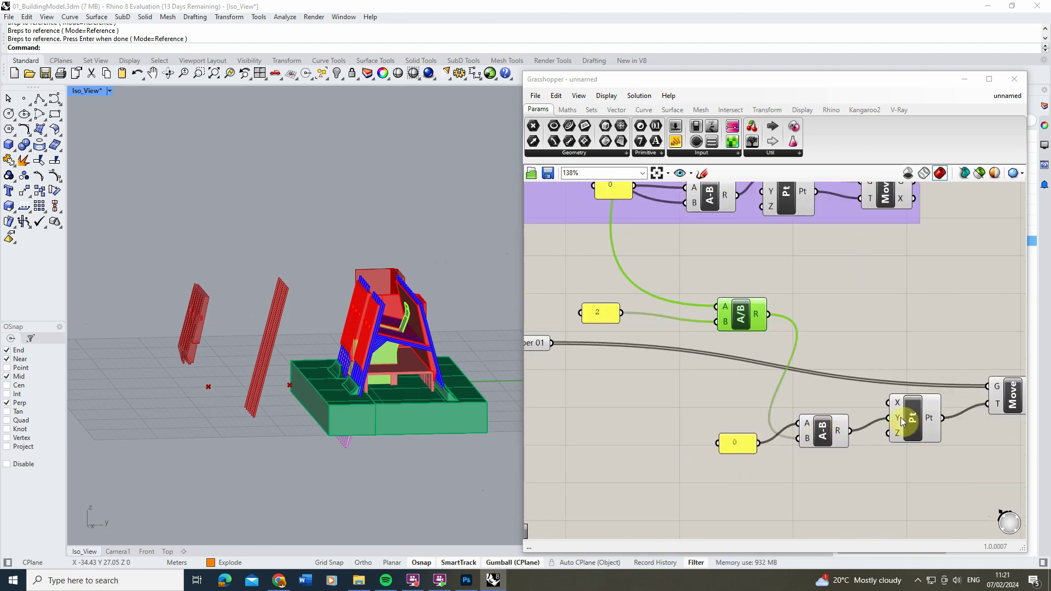
mouse_move(901, 420)
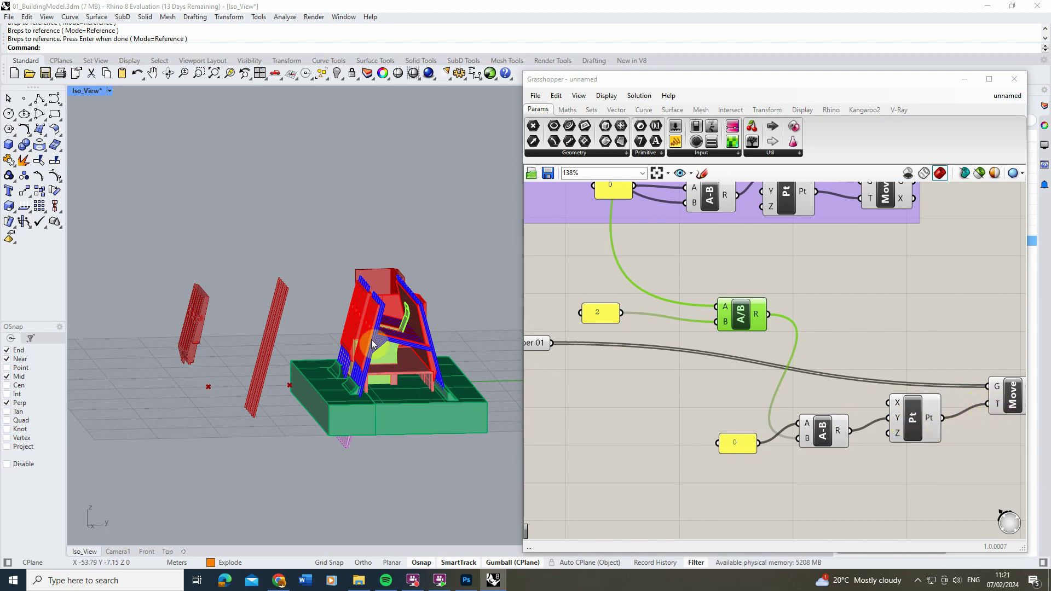
Test the wall and timber spacing by lowering the shared slider to about 13.4 and raising it again.
scroll(751, 347, "down", 4)
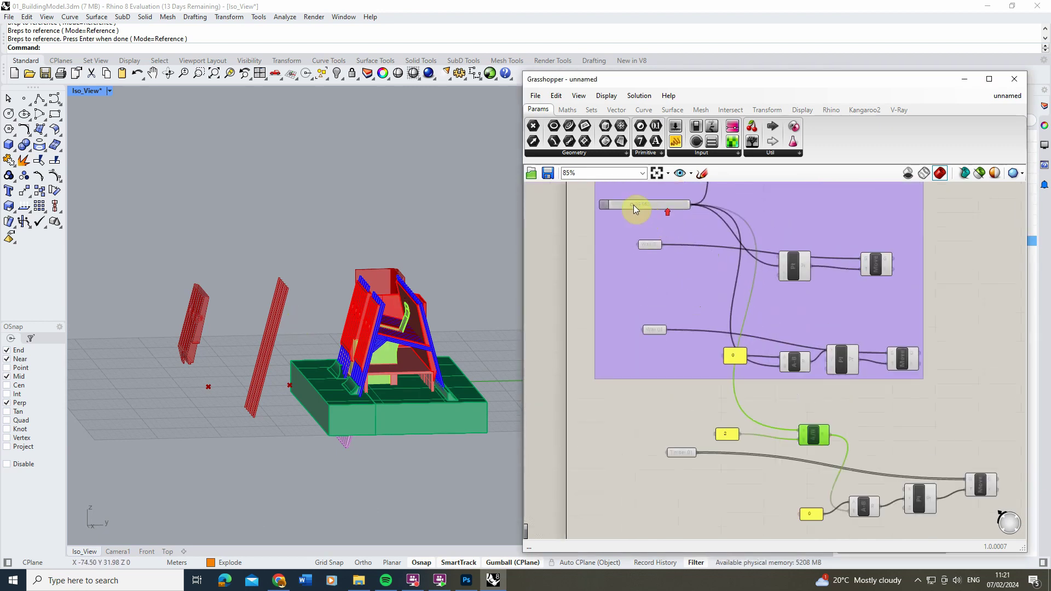
mouse_move(633, 204)
left_mouse_down()
mouse_move(710, 207)
mouse_move(623, 204)
left_mouse_up()
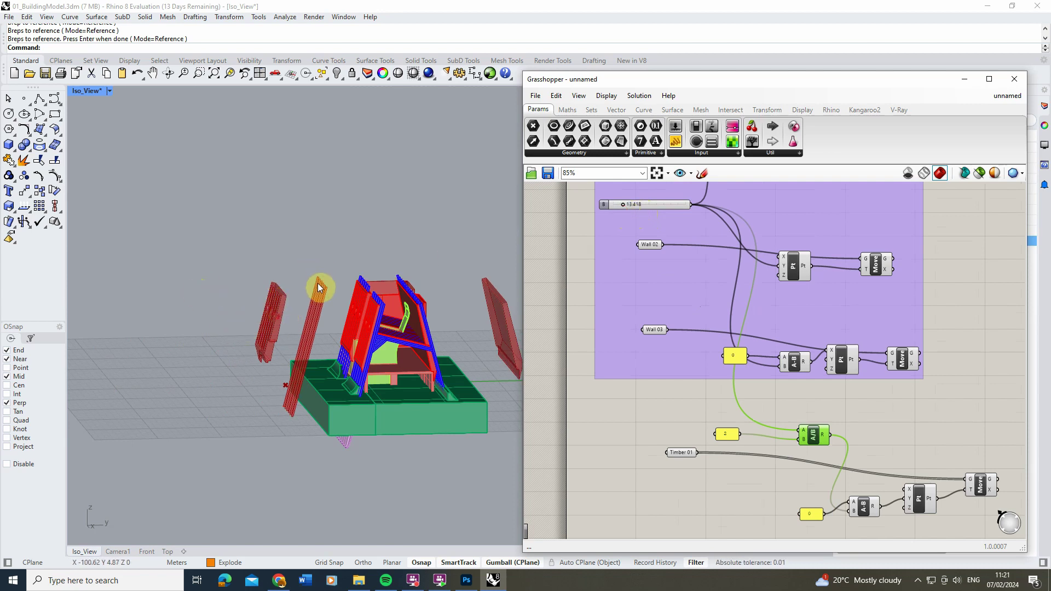
left_click_drag(623, 206, 630, 209)
right_click_drag(300, 246, 306, 269)
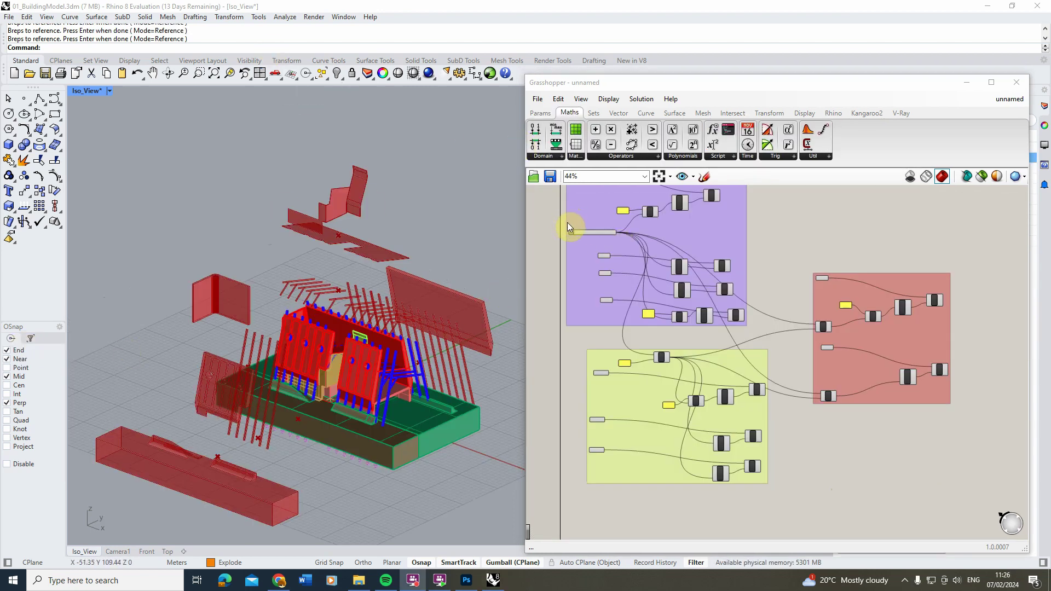
Test the full exploded model by raising the shared slider and bringing it back to about 24.7.
scroll(578, 219, "up", 5)
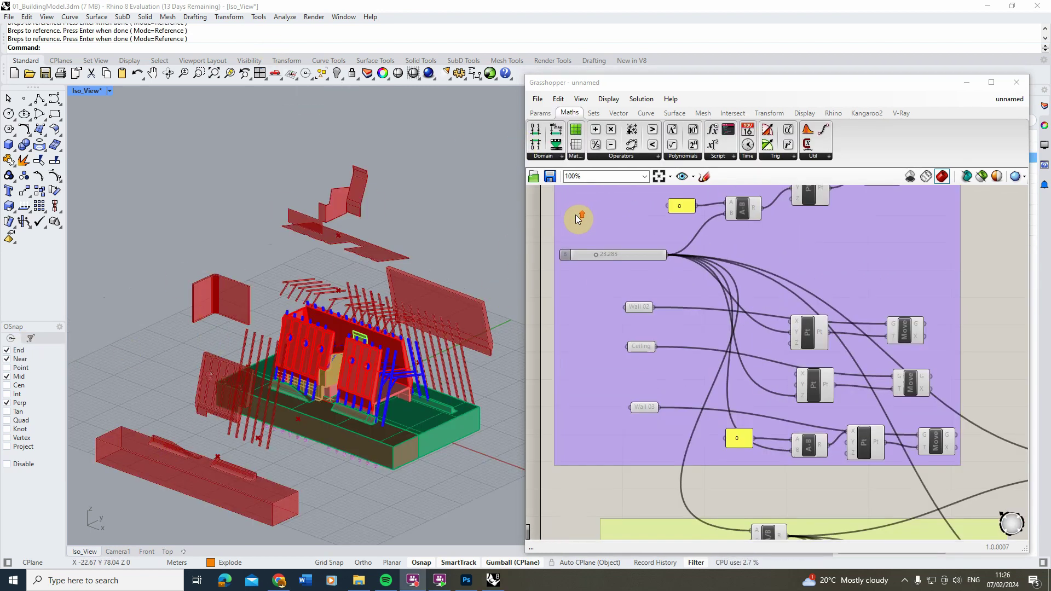
scroll(584, 256, "up", 4)
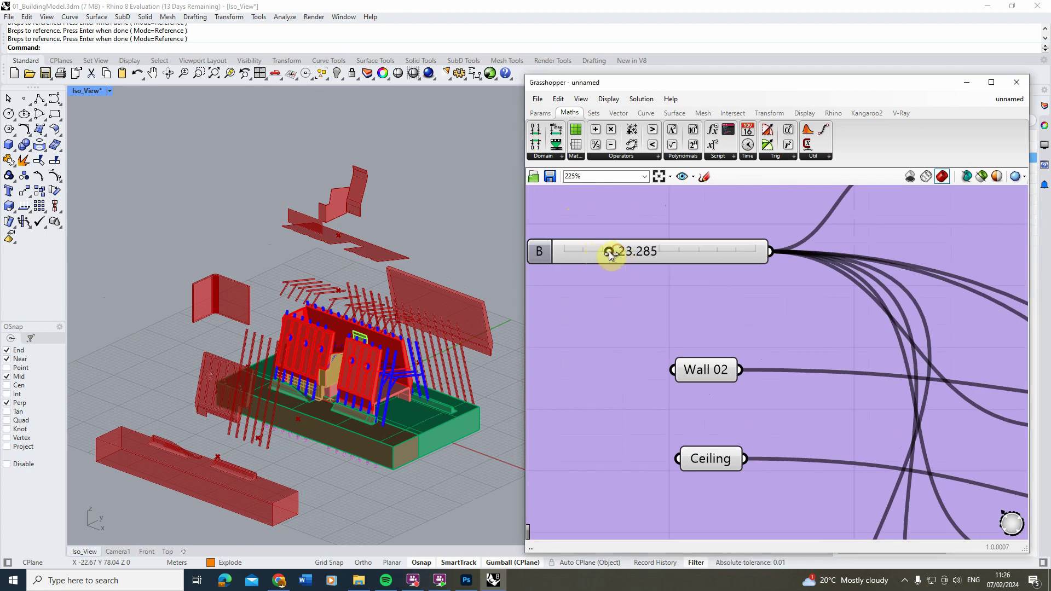
left_click_drag(611, 255, 638, 252)
right_click_drag(412, 301, 383, 340)
left_click_drag(639, 251, 612, 254)
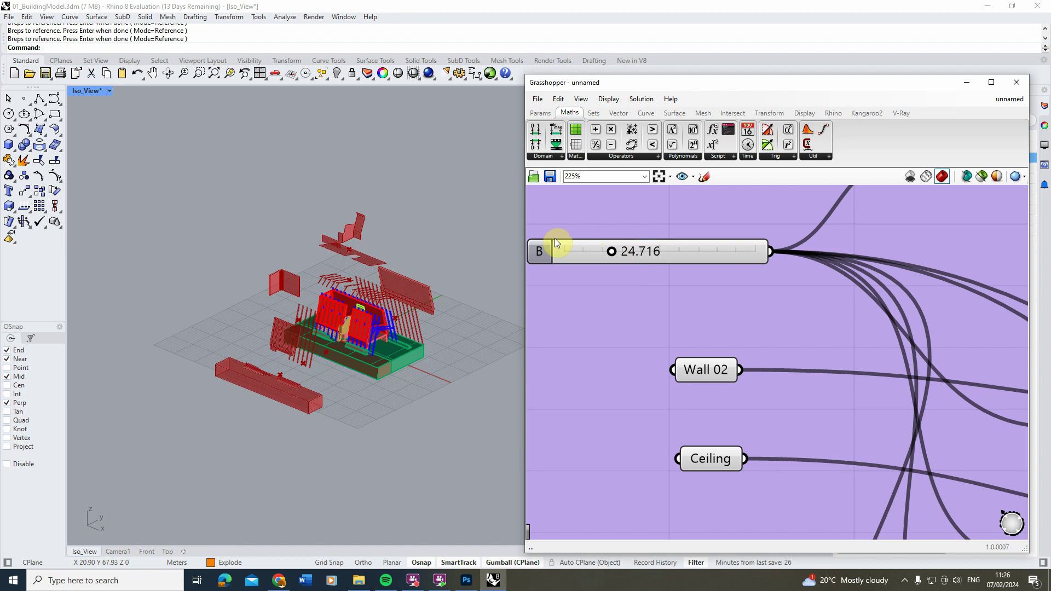
Raise the shared slider to about 39.3 and inspect the widely spread building parts from several distances.
scroll(317, 253, "up", 2)
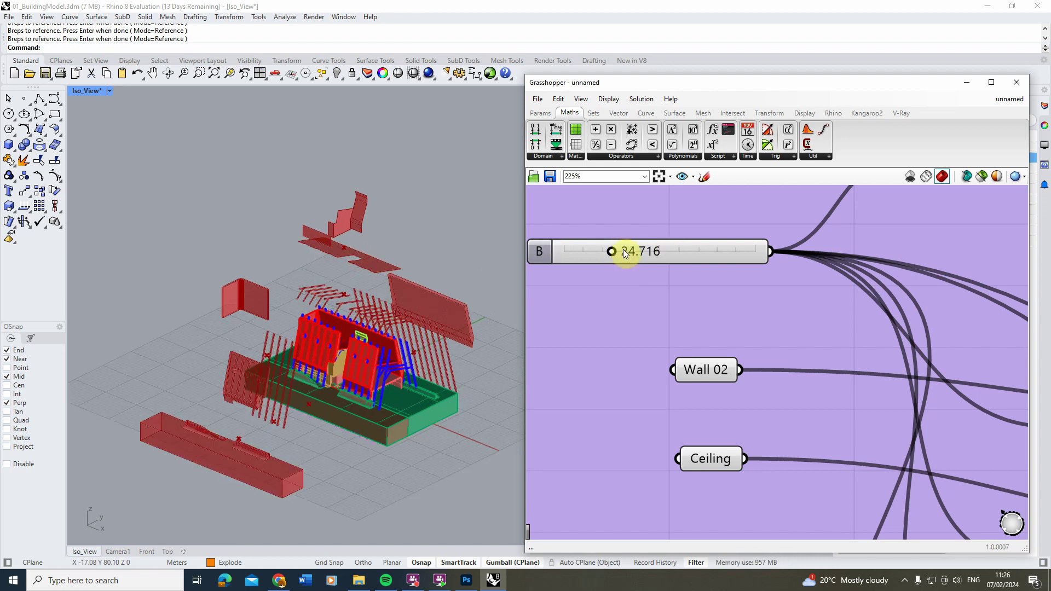
left_click_drag(615, 255, 640, 252)
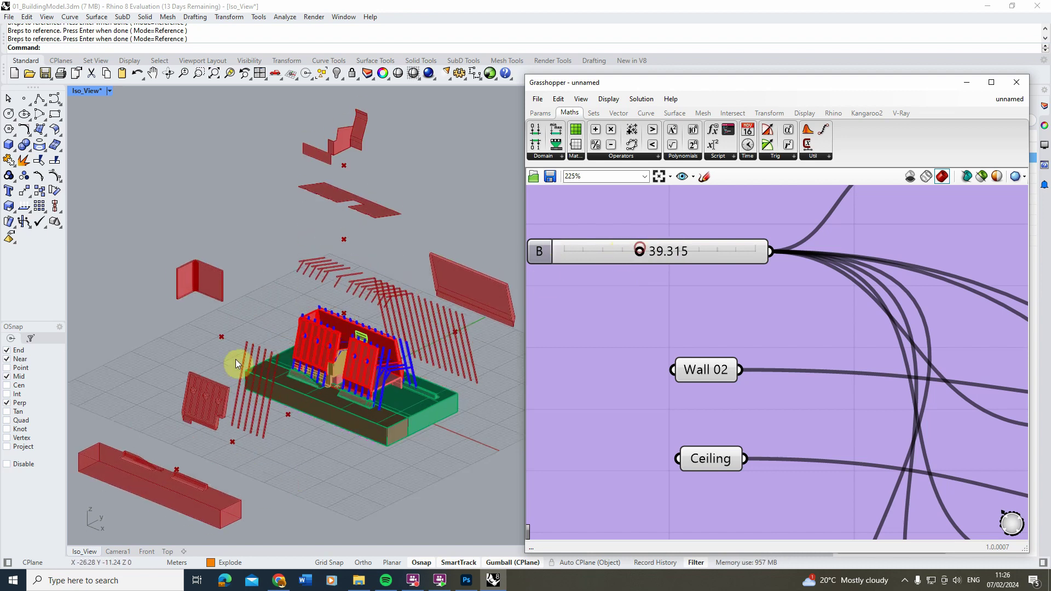
scroll(264, 376, "down", 3)
right_click_drag(265, 377, 299, 357)
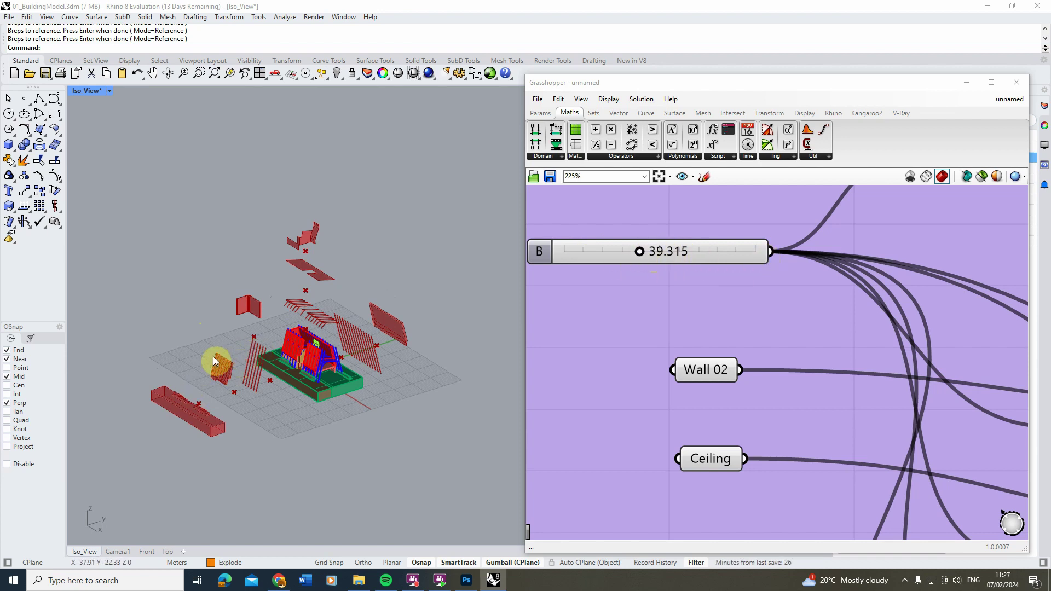
scroll(212, 343, "down", 2)
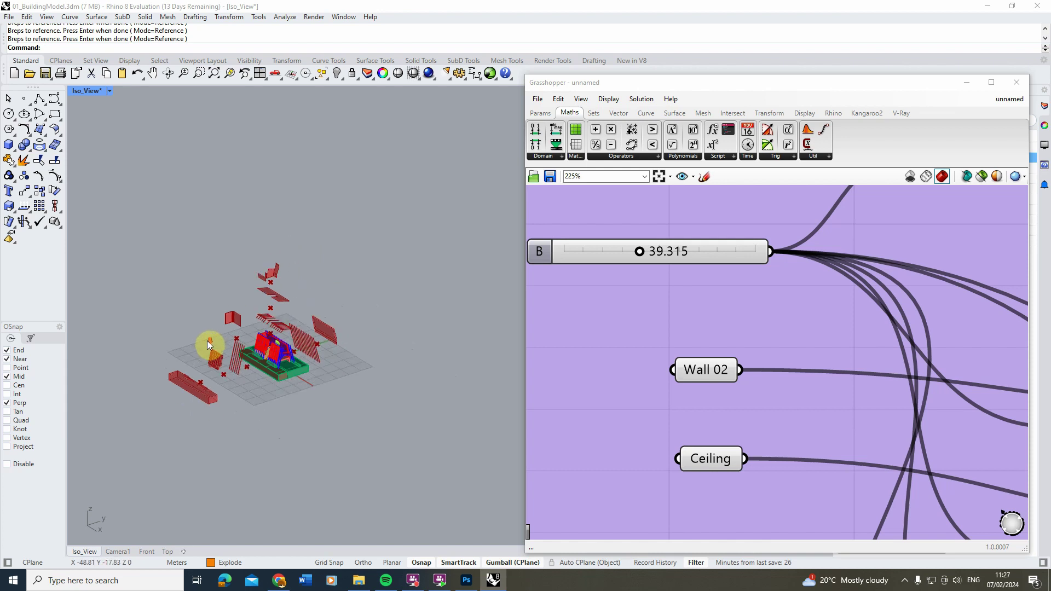
scroll(209, 335, "up", 3)
scroll(210, 335, "down", 3)
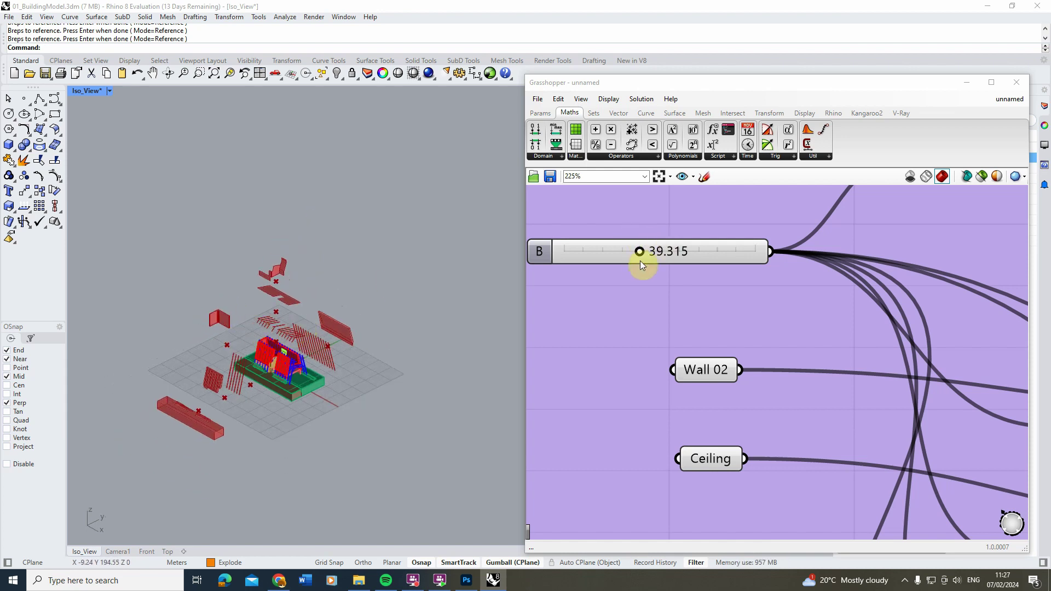
Set the shared slider to about 32.16 and review the exploded model and the three component groups.
left_click_drag(640, 253, 626, 252)
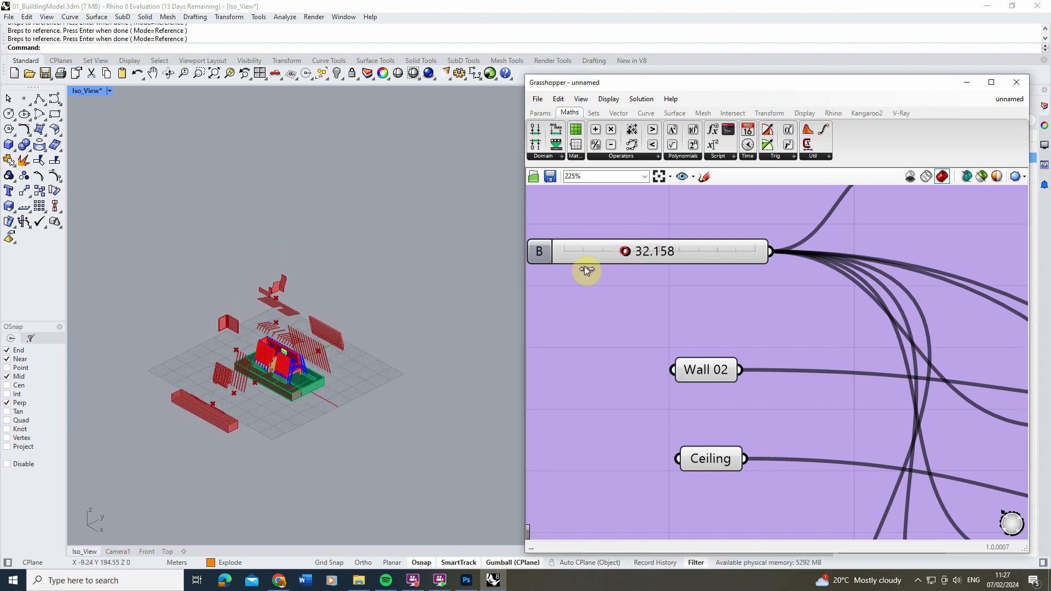
scroll(282, 302, "up", 2)
scroll(283, 302, "up", 4)
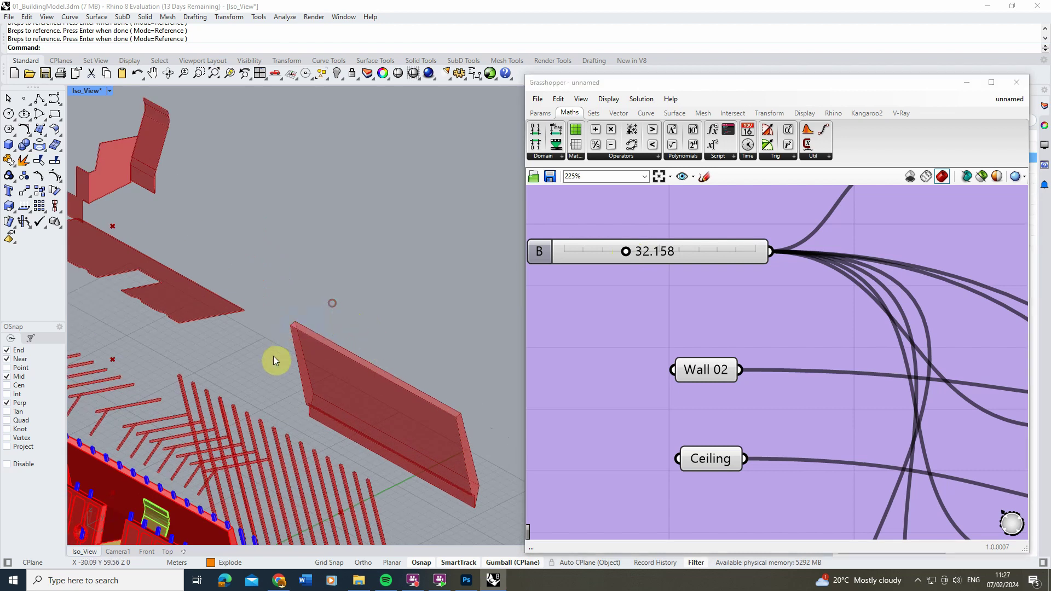
scroll(329, 270, "down", 5)
scroll(328, 270, "down", 2)
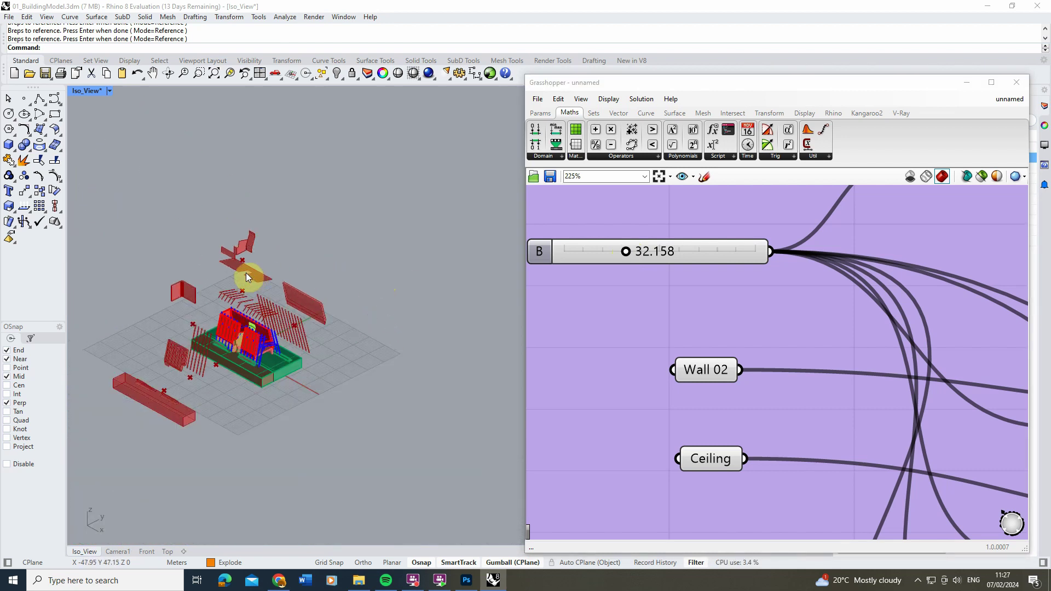
scroll(655, 265, "down", 6)
scroll(723, 242, "up", 2)
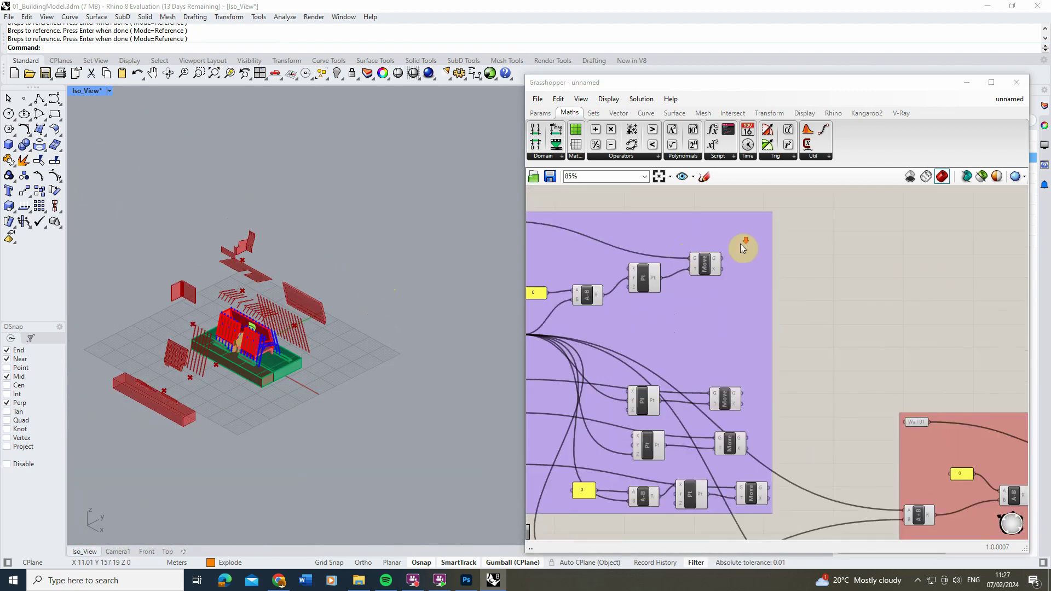
scroll(741, 244, "down", 3)
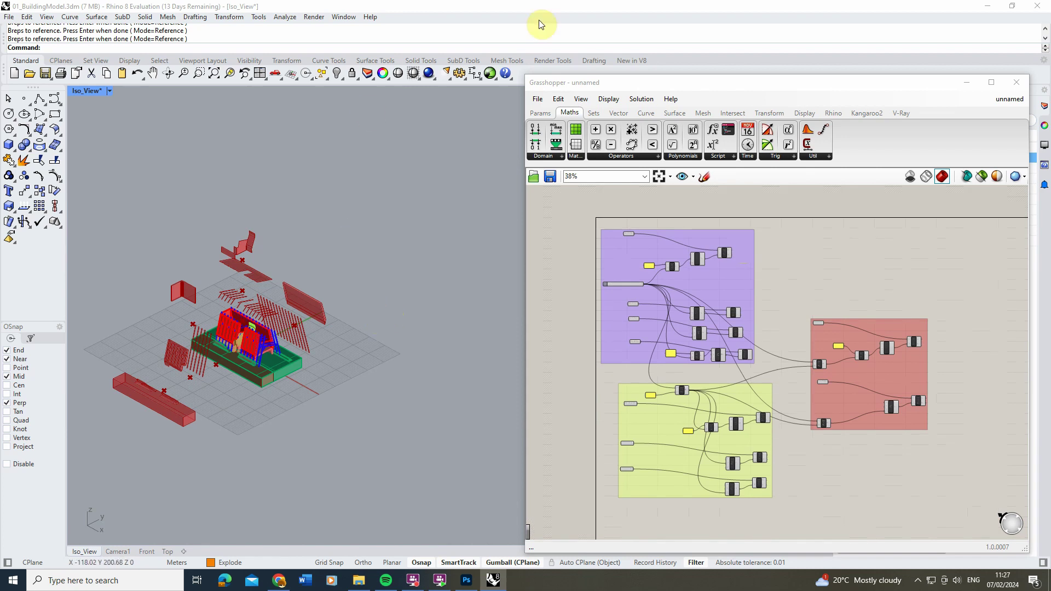
Move the Grasshopper window aside to check that Explode is the current layer, and move it back.
left_click_drag(745, 89, 509, 100)
left_click(868, 246)
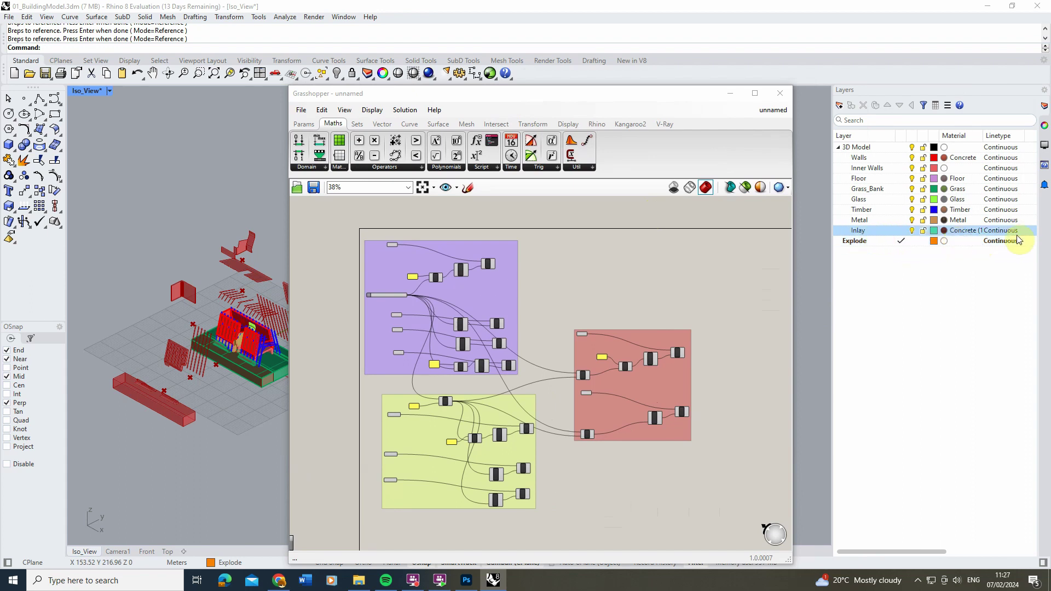
left_click_drag(634, 97, 815, 79)
Select all four Move components in the purple wall group on the Grasshopper canvas.
scroll(708, 222, "up", 5)
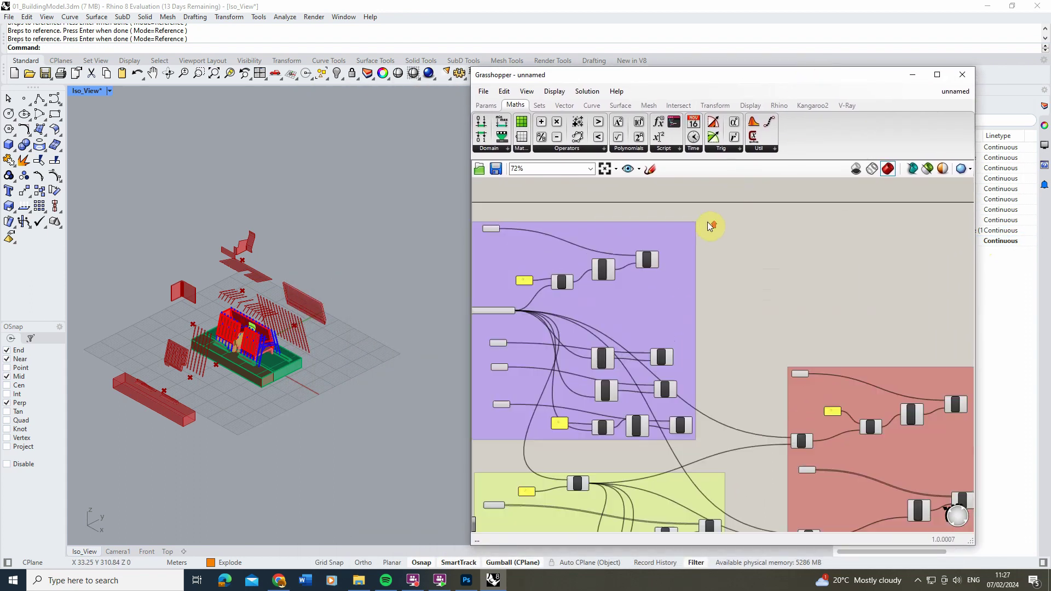
left_click(624, 276)
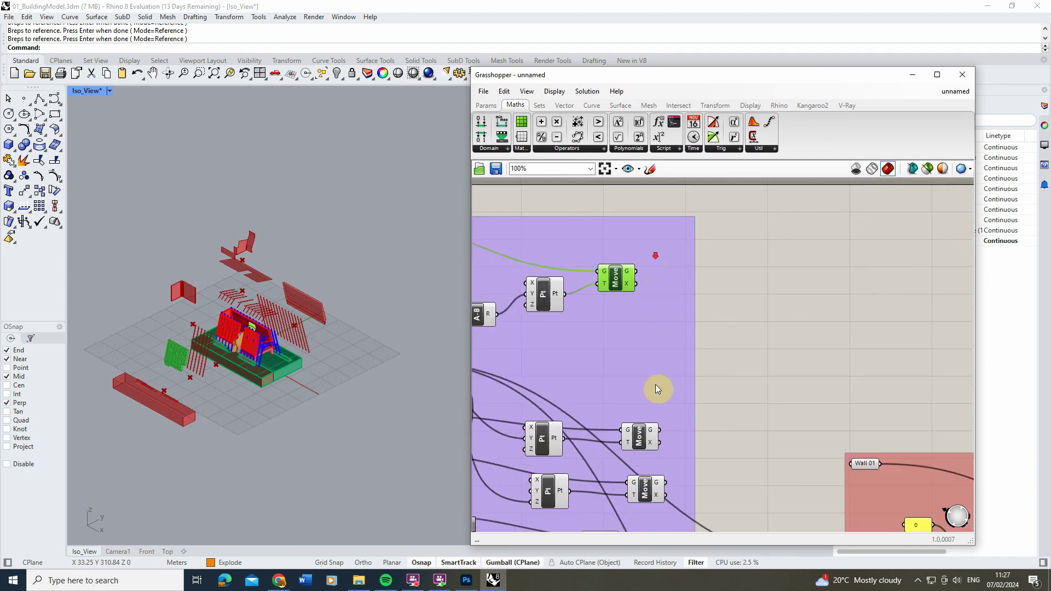
left_click(638, 436, "shift")
left_click(645, 489, "shift")
scroll(659, 350, "down", 5)
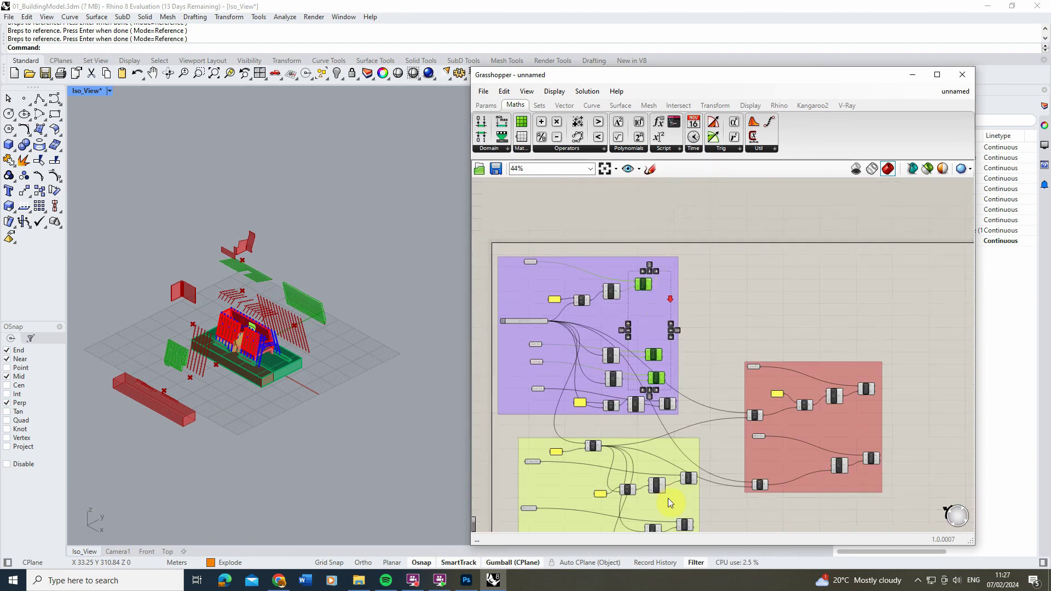
scroll(673, 417, "up", 4)
scroll(673, 274, "down", 4)
scroll(681, 395, "up", 3)
Add the three Move components of the green group and the two of the red group to the selection.
left_click(669, 374, "shift")
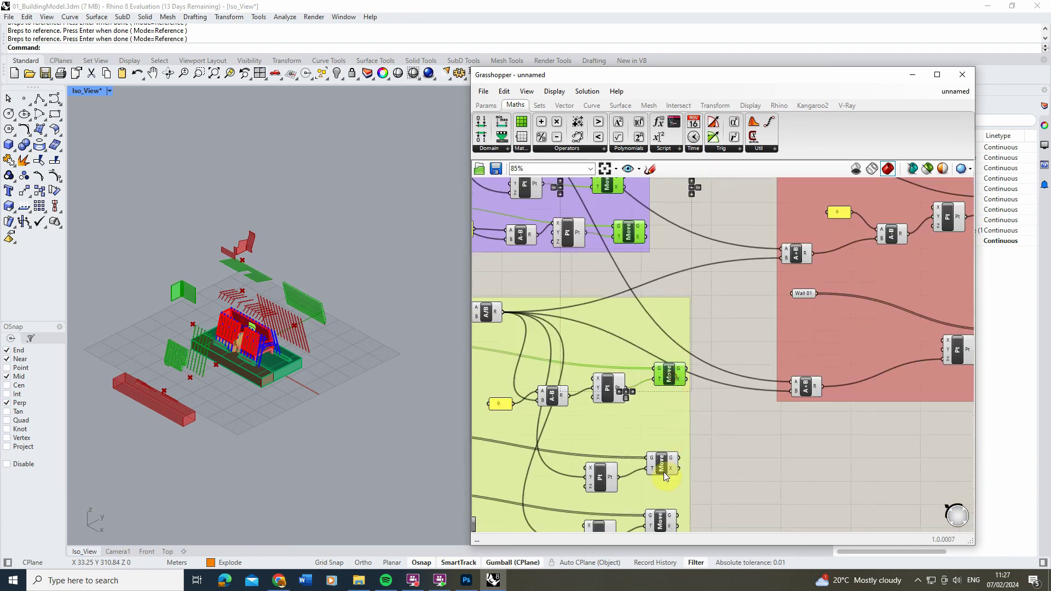
left_click(663, 463, "shift")
left_click(661, 521, "shift")
scroll(555, 376, "down", 4)
scroll(795, 301, "up", 2)
scroll(796, 301, "up", 1)
left_click(724, 297, "shift")
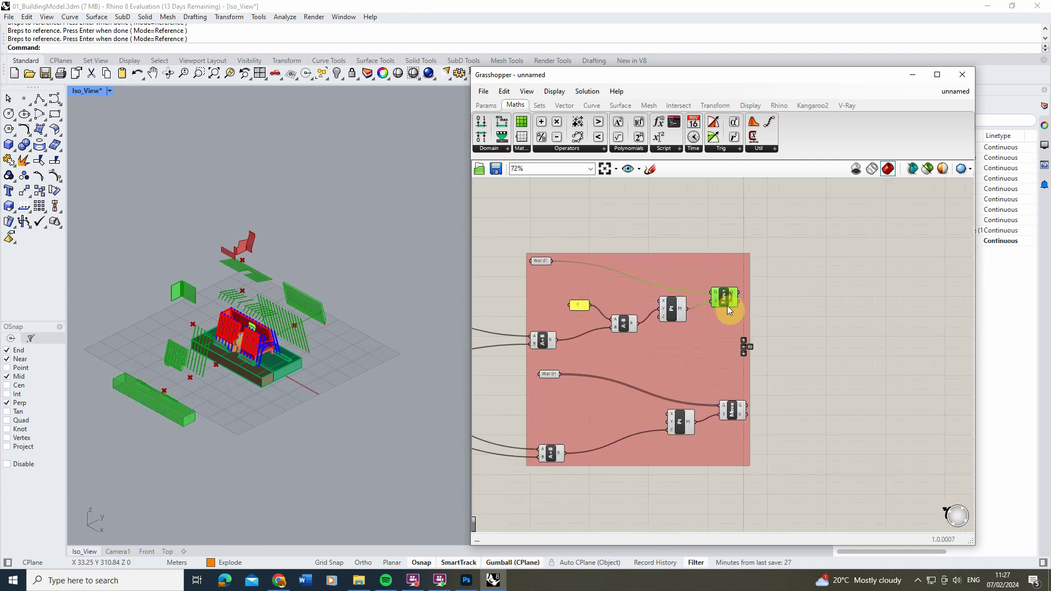
left_click(734, 410, "shift")
Bake the selected Move components onto the Explode layer and check one baked corner wall in the viewport.
scroll(235, 301, "up", 2)
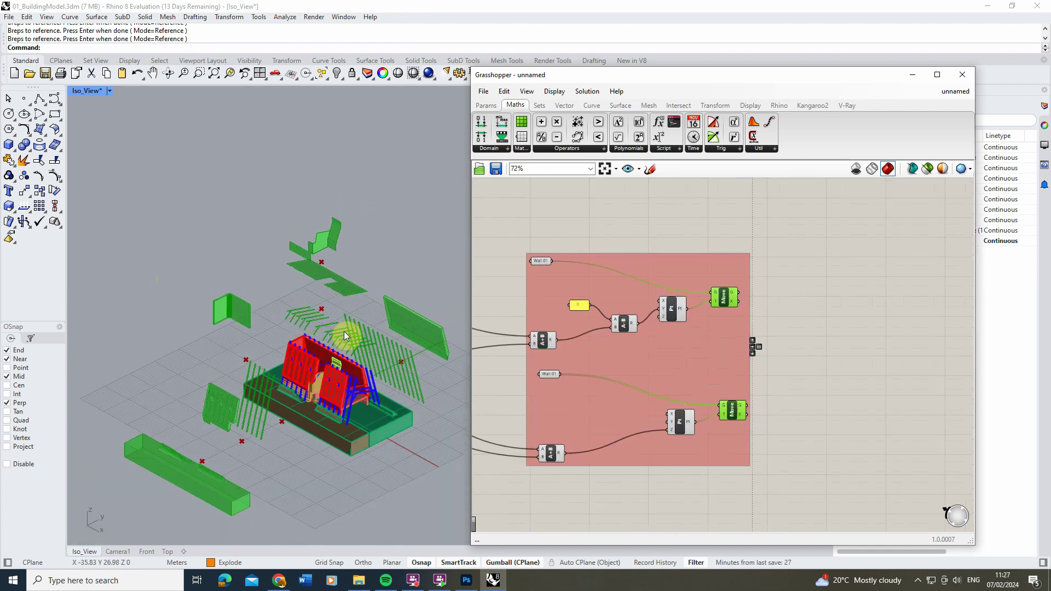
left_click(587, 91)
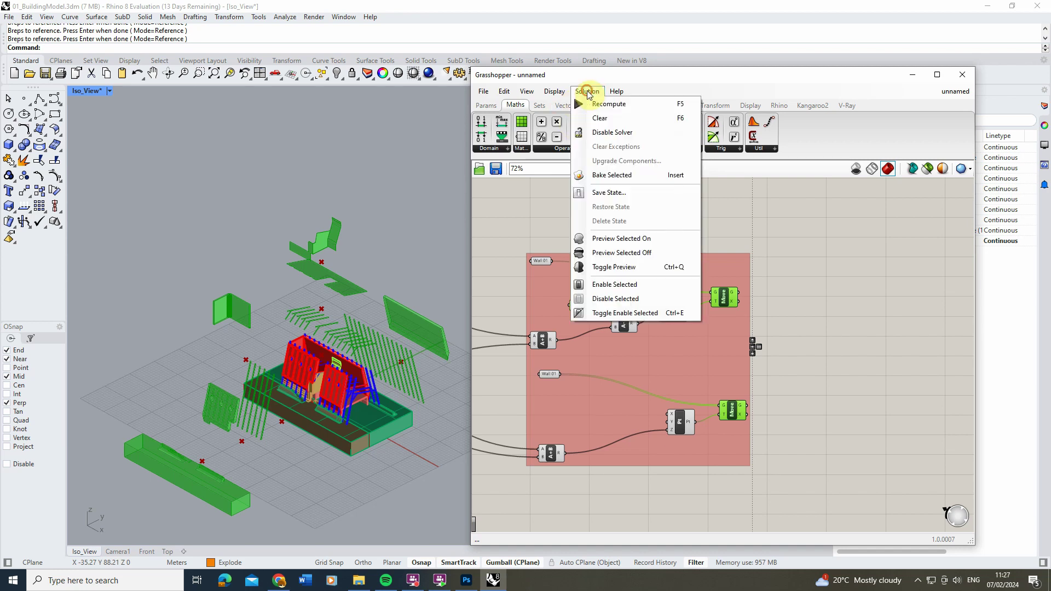
left_click(612, 175)
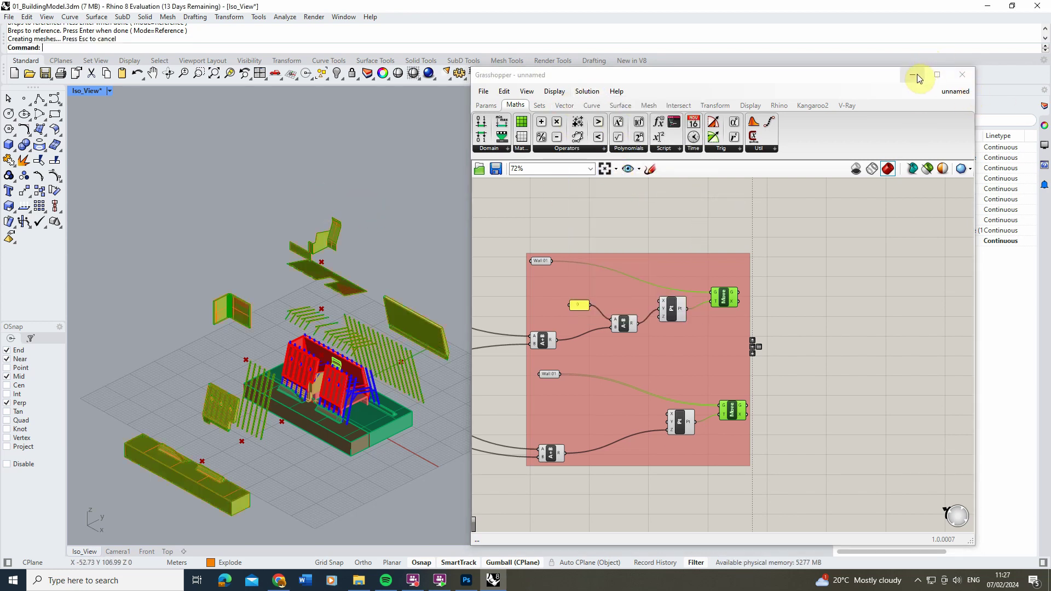
right_click_drag(394, 340, 186, 312)
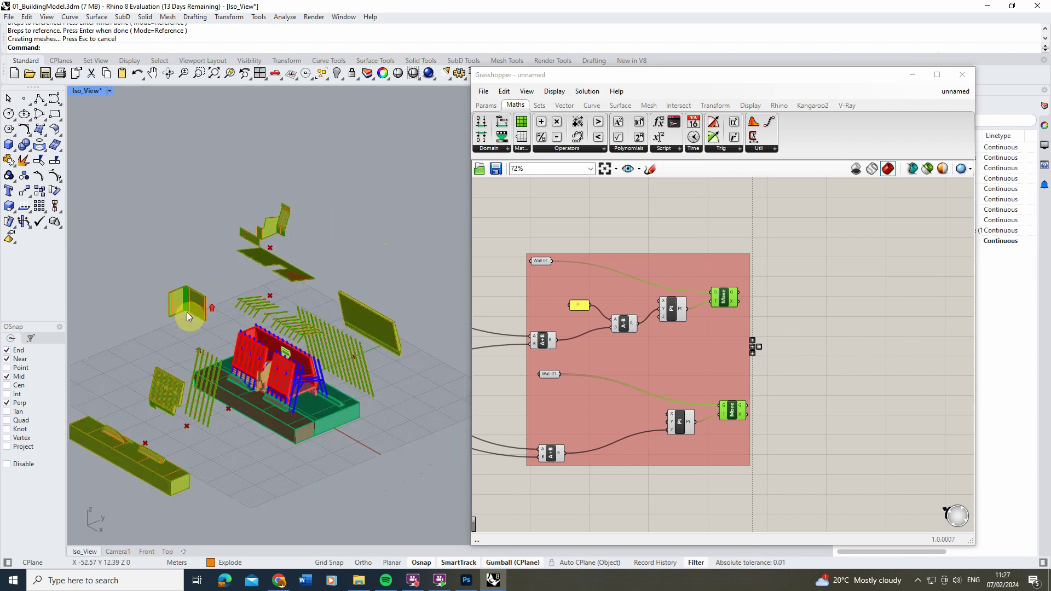
left_click(189, 304)
left_click(179, 239)
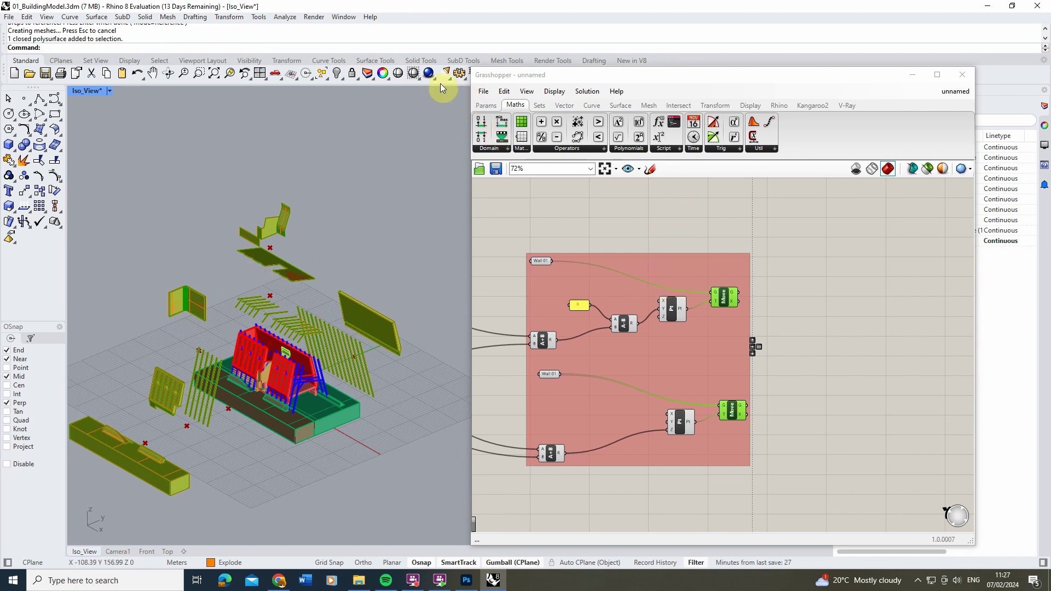
Save the Grasshopper definition as "Exploded Axo" in the 076_ExplodedAxo_Grasshopper folder.
left_click(484, 91)
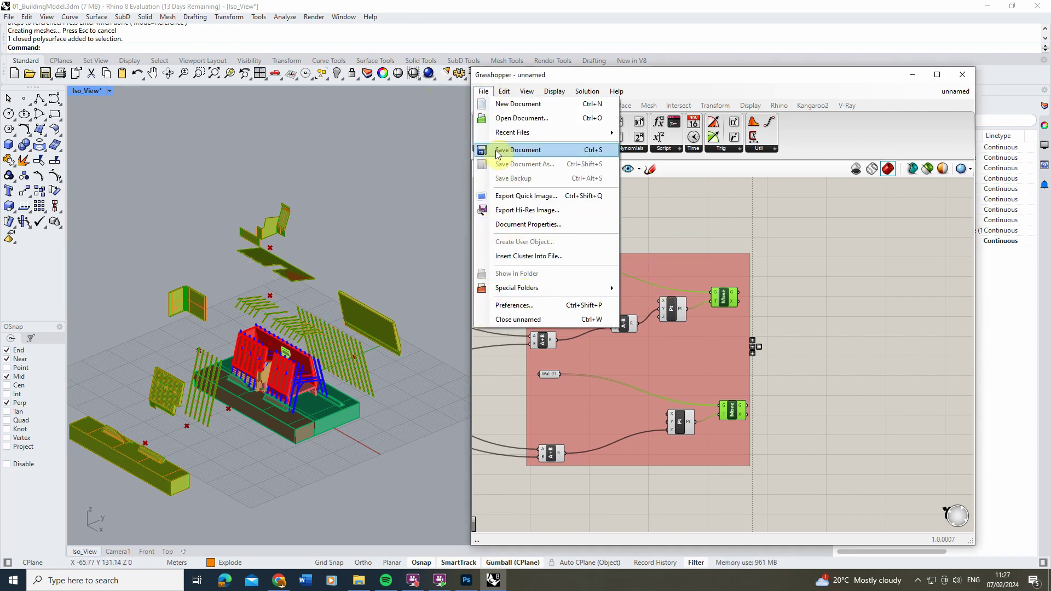
left_click(515, 153)
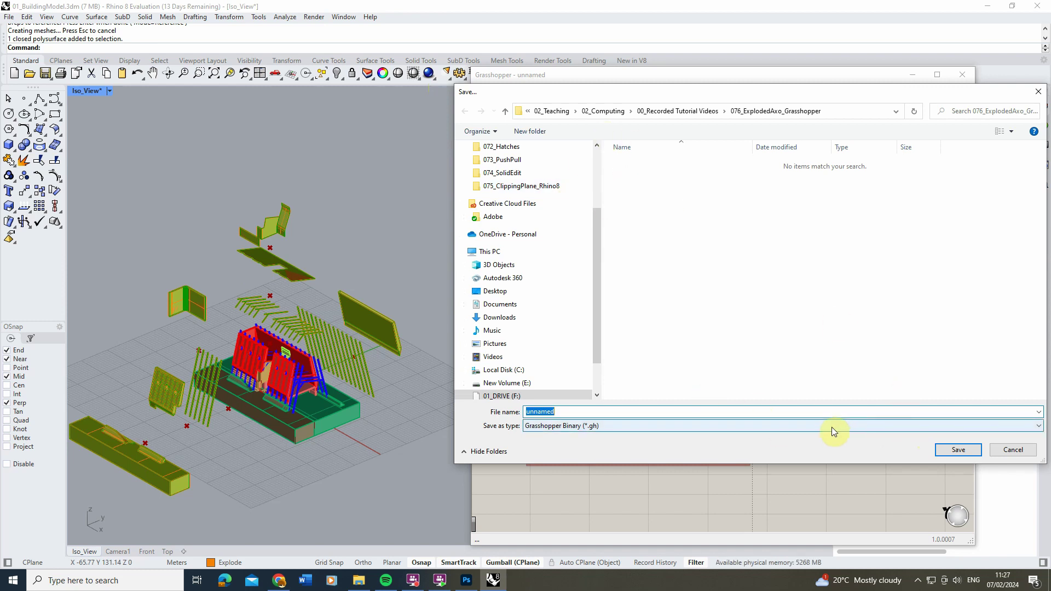
type("Exploded Axo")
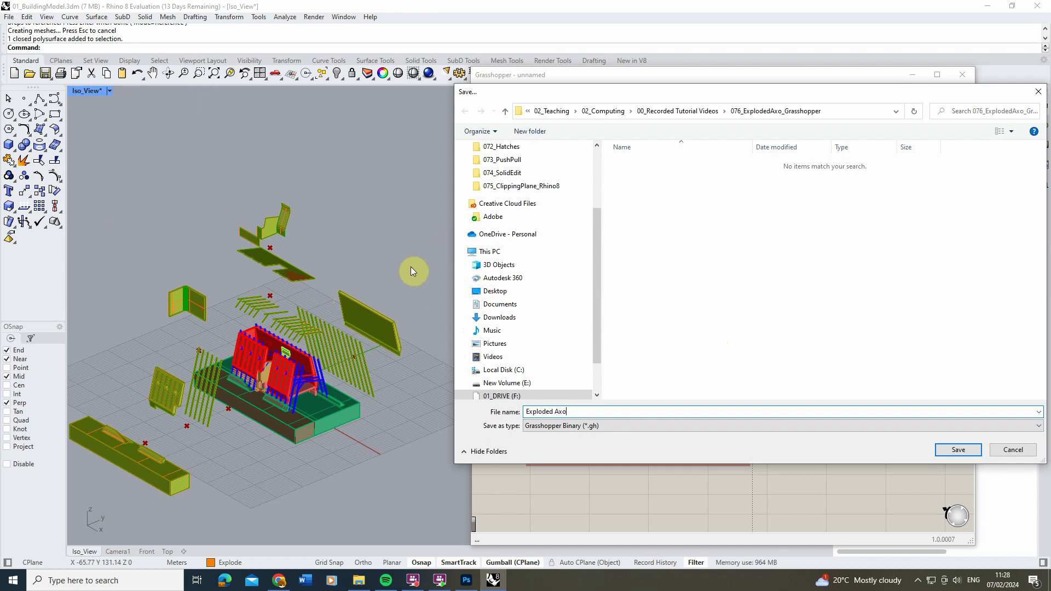
left_click(959, 450)
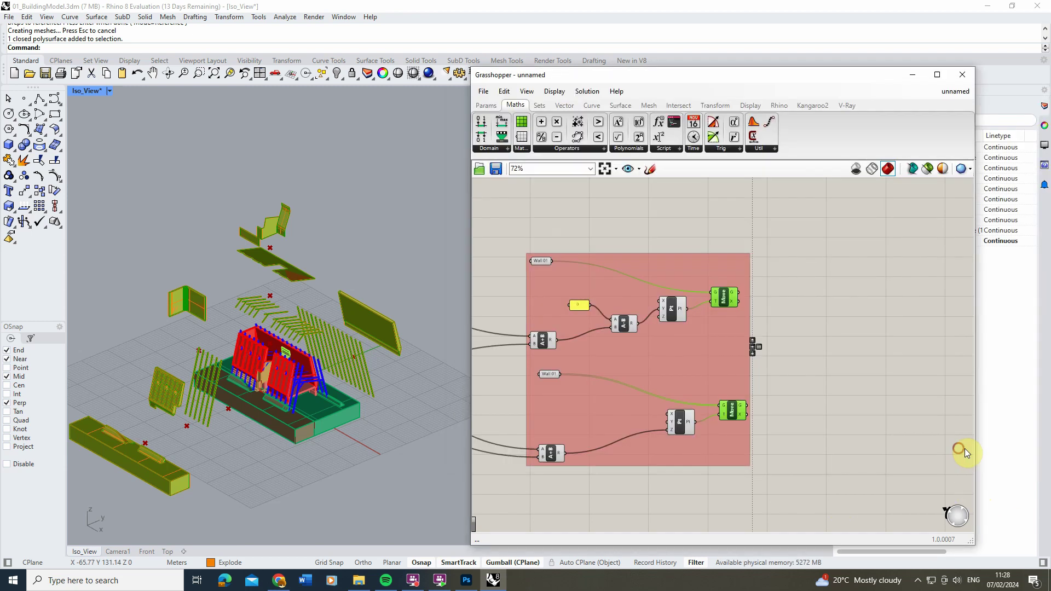
Close the Grasshopper window and inspect the baked orange parts around the building from several angles.
left_click(963, 76)
scroll(339, 300, "up", 3)
scroll(433, 323, "down", 2)
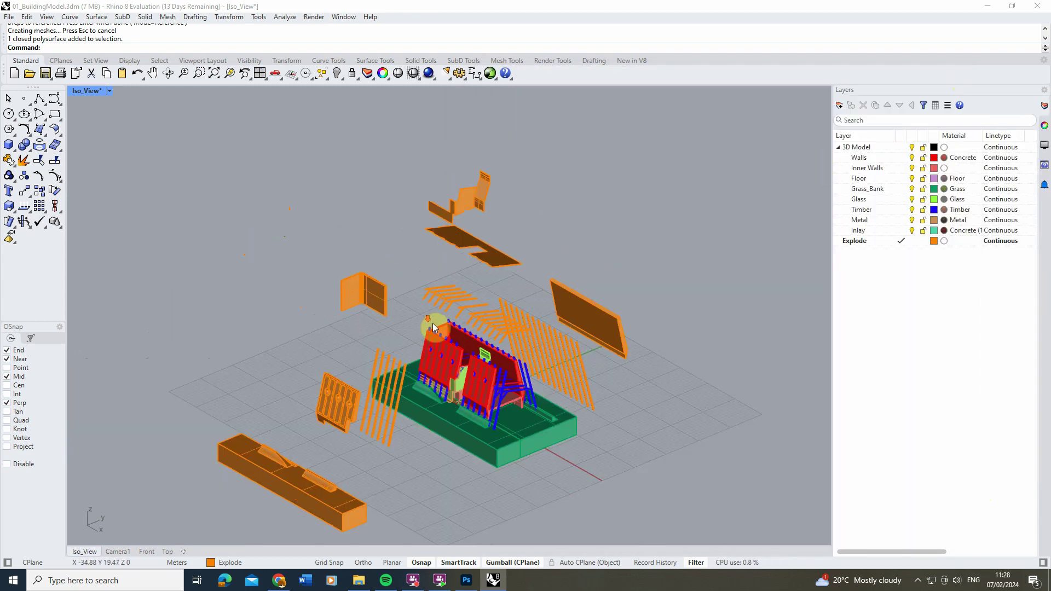
right_click_drag(432, 323, 553, 323)
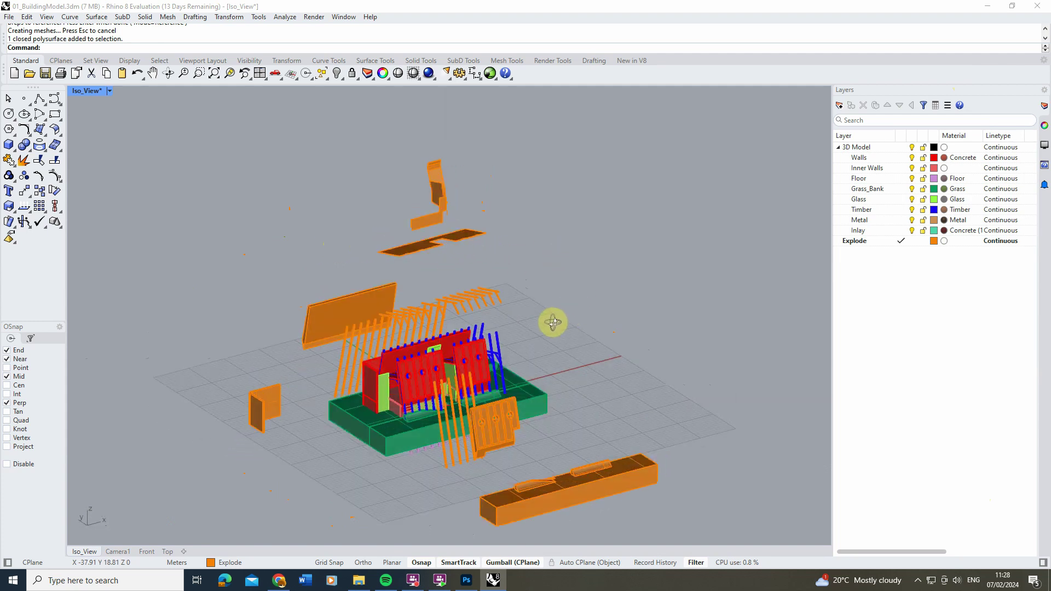
right_click_drag(425, 319, 399, 301)
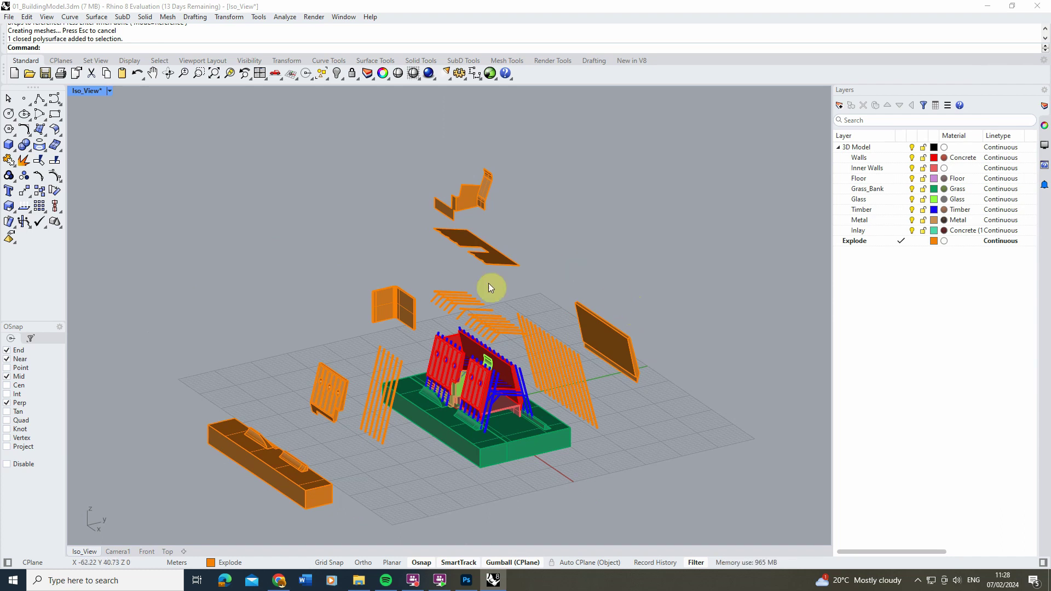
left_click(494, 258)
left_click(591, 251)
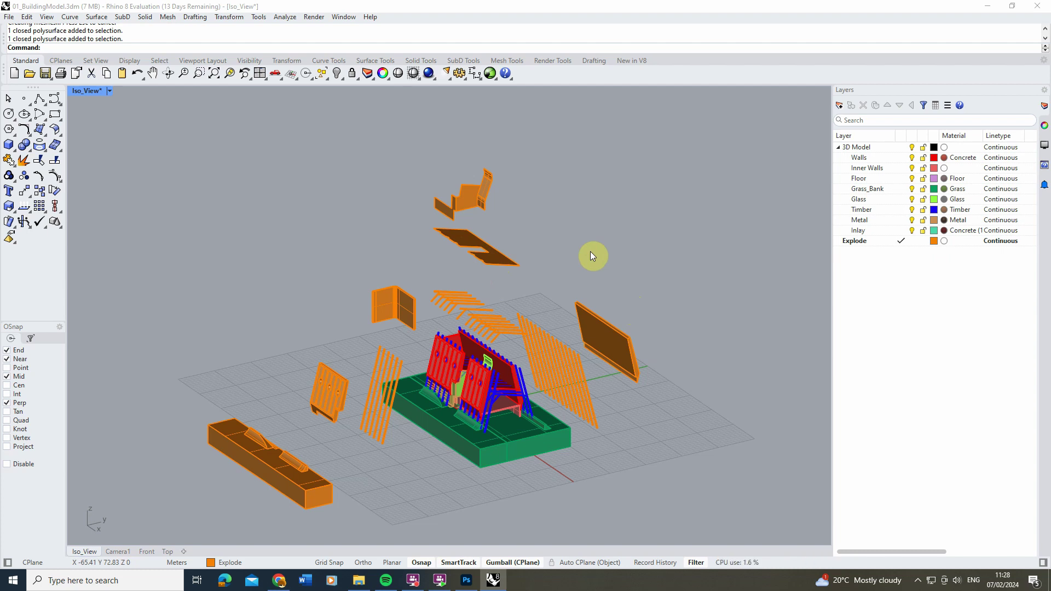
right_click_drag(342, 328, 516, 305)
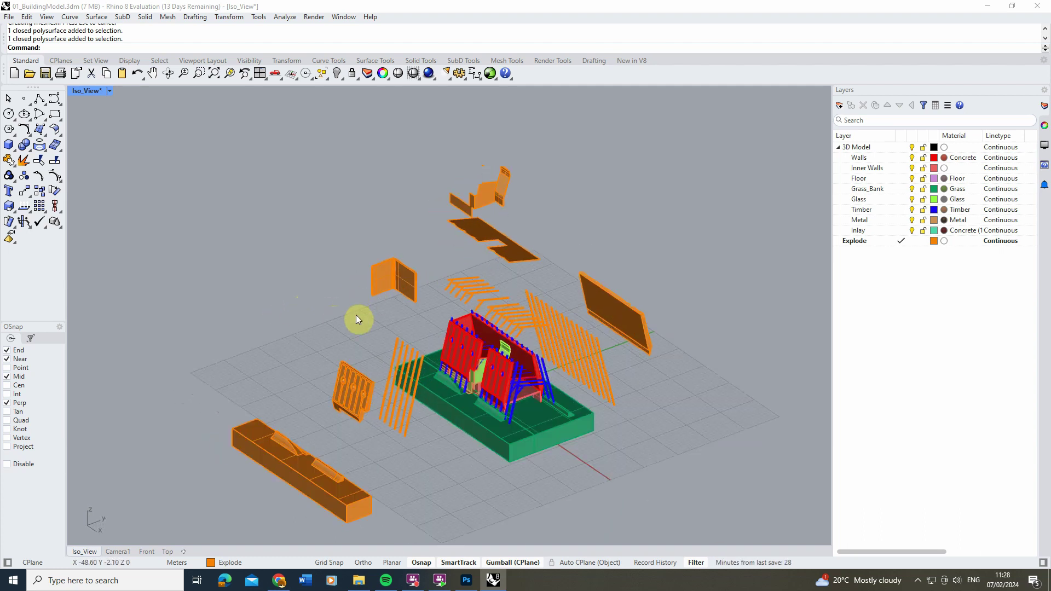
Set the Iso_View display mode to Pen and view the exploded model as a line drawing.
left_click(108, 92)
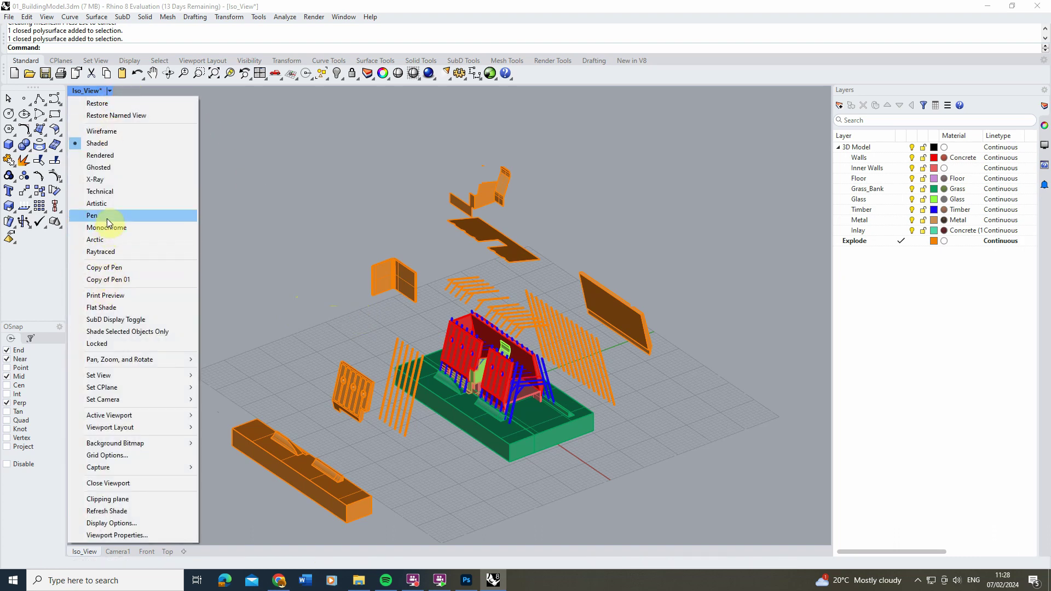
left_click(108, 216)
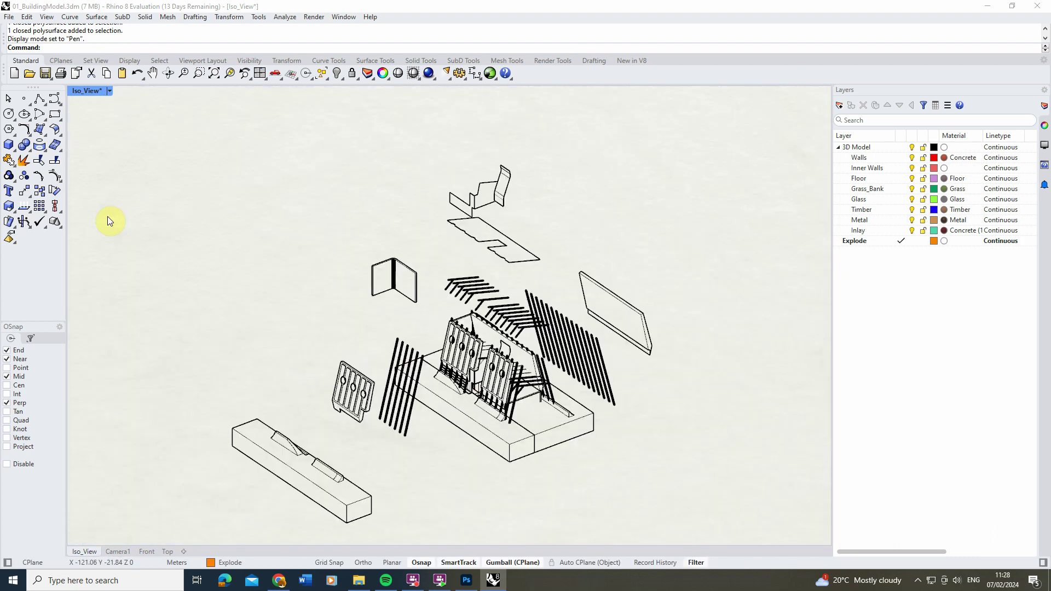
right_click_drag(343, 339, 326, 346)
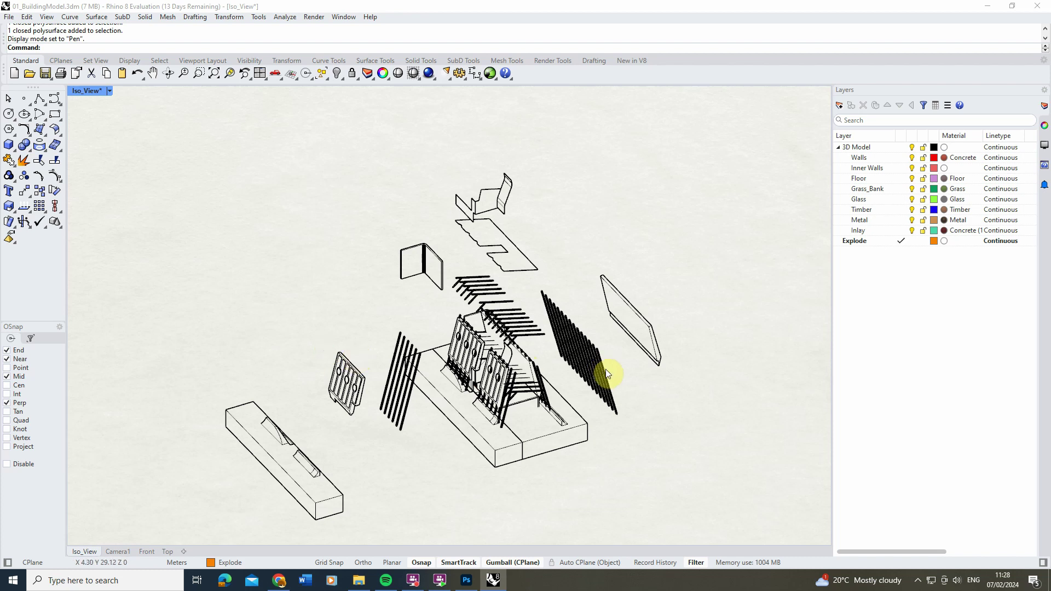
Hide the Walls and Timber layers to compare the exploded drawing without them, and show both again.
left_click(904, 158)
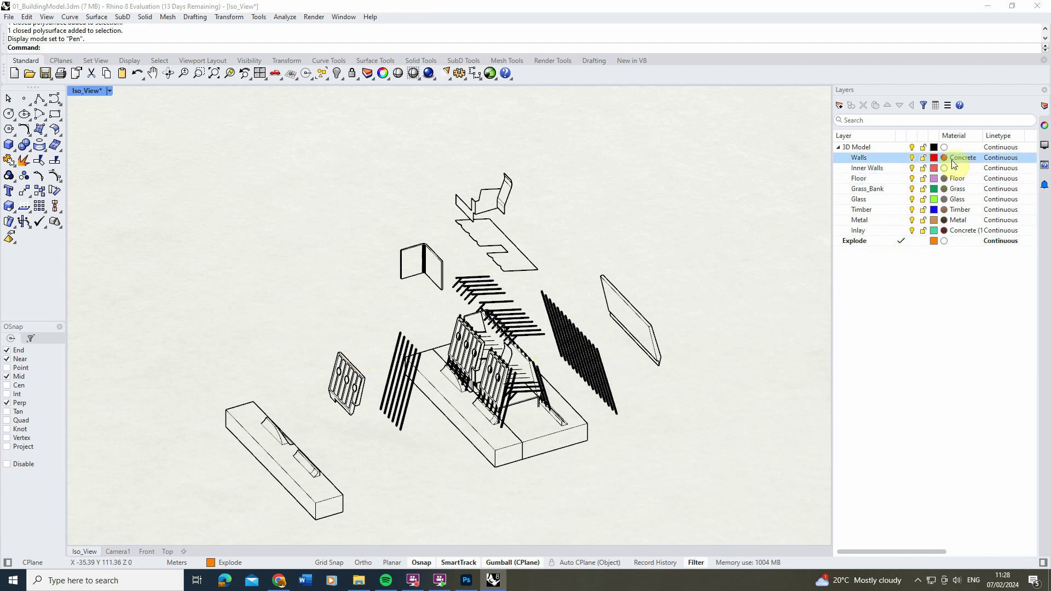
left_click(912, 159)
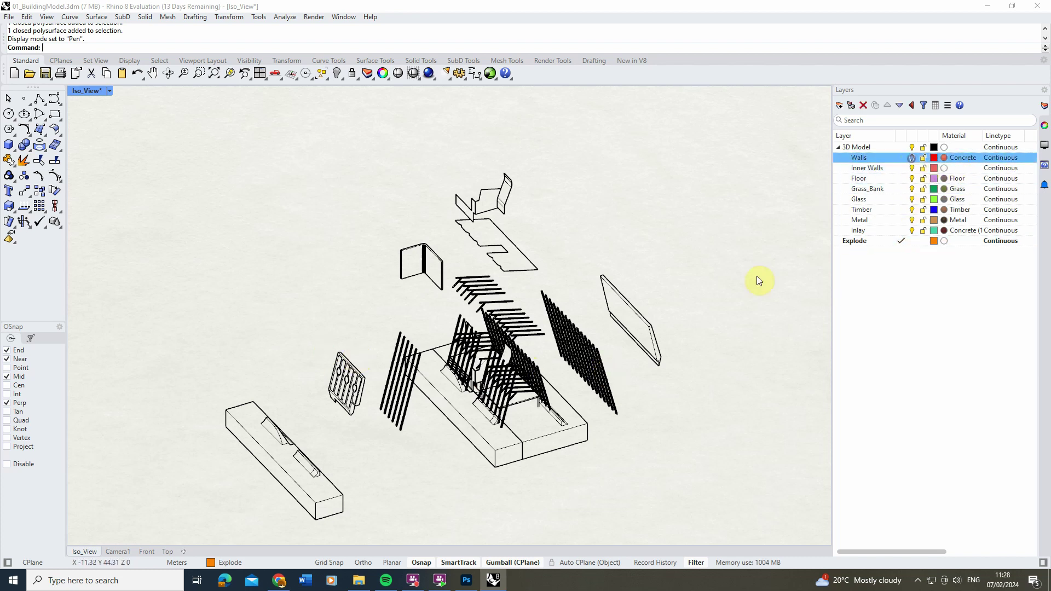
left_click(912, 209)
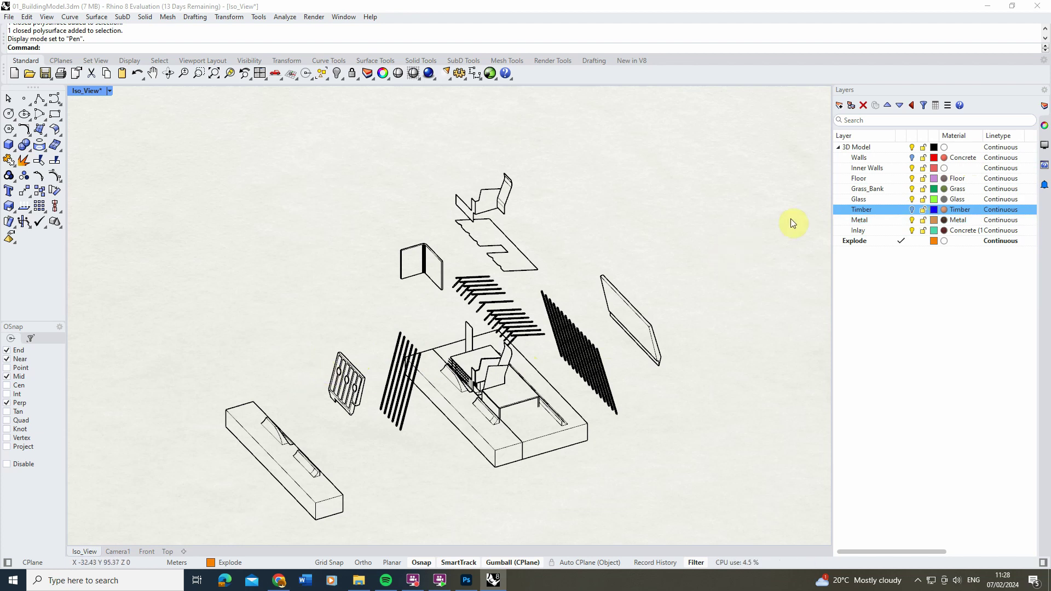
left_click(913, 159)
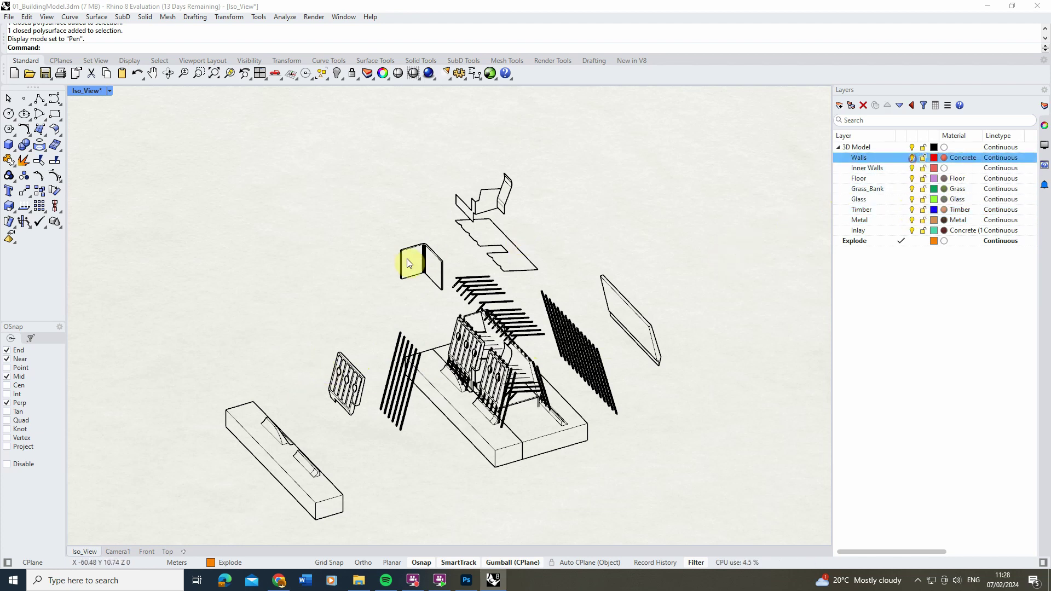
right_click_drag(406, 258, 413, 249)
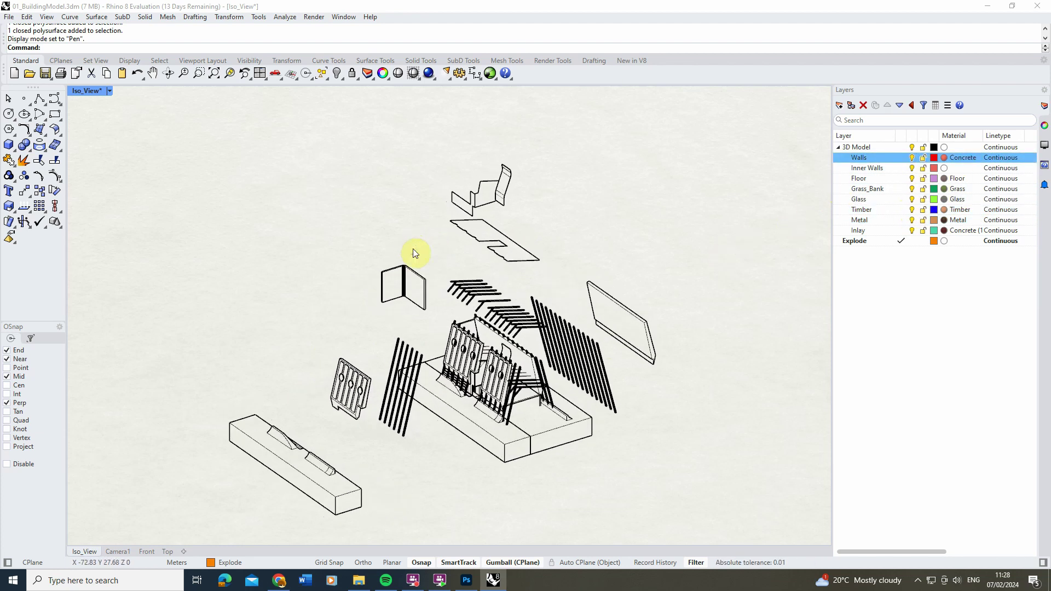
left_click(412, 581)
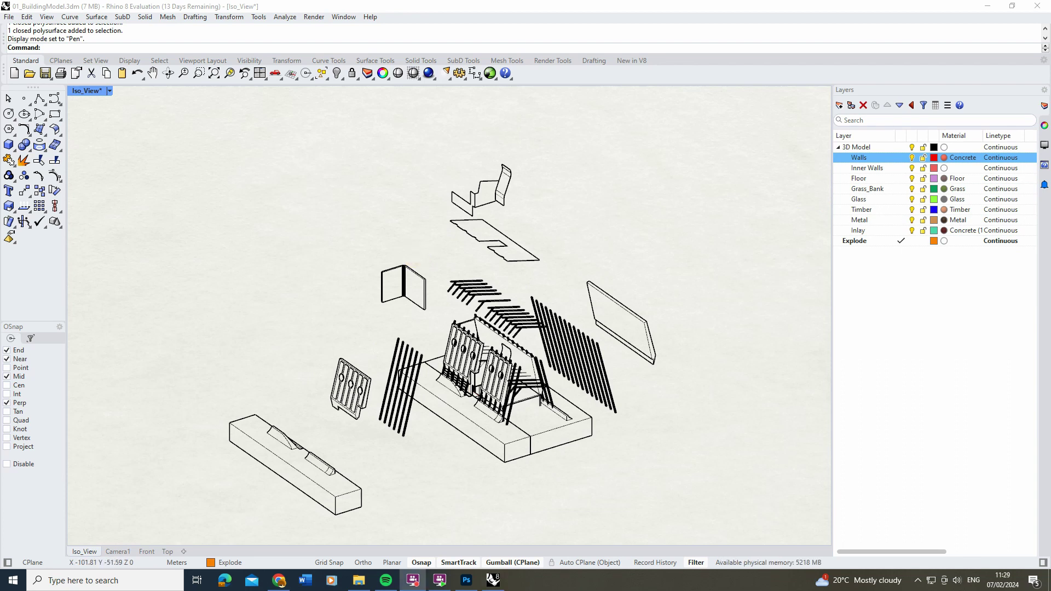